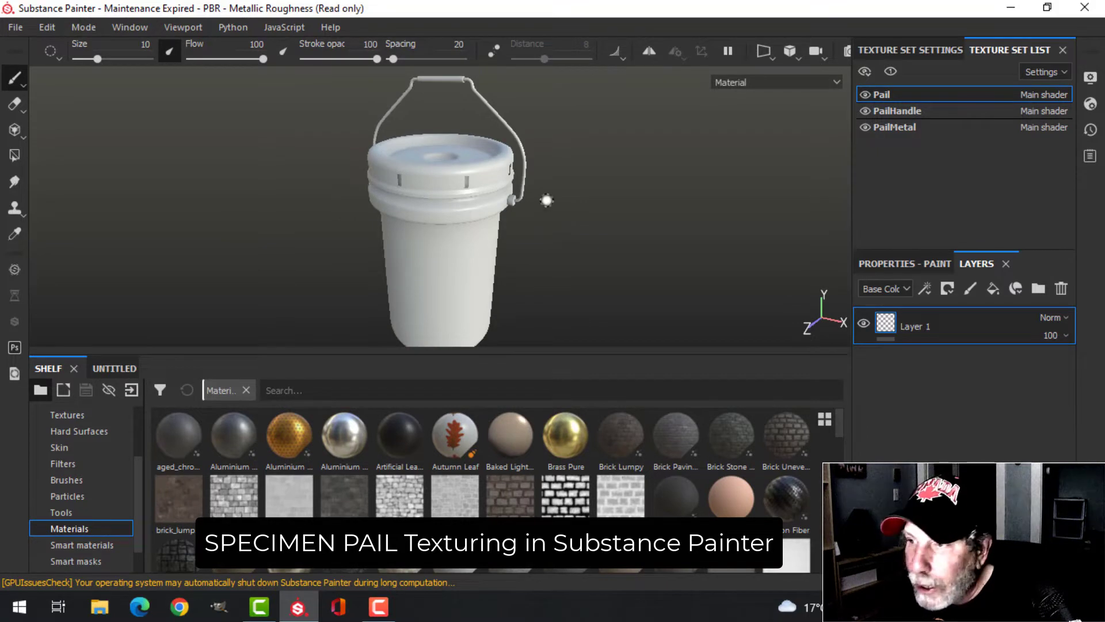
Step: Select the PailMetal texture set and delete its empty default Layer 1
left_click_drag(546, 201, 555, 236, "alt")
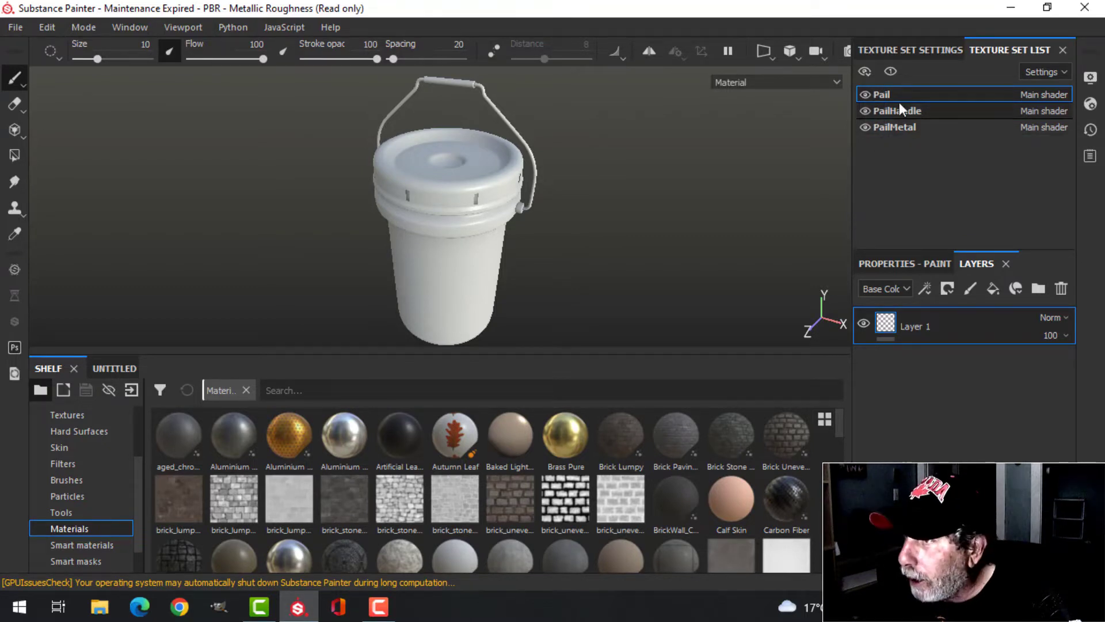
left_click(896, 126)
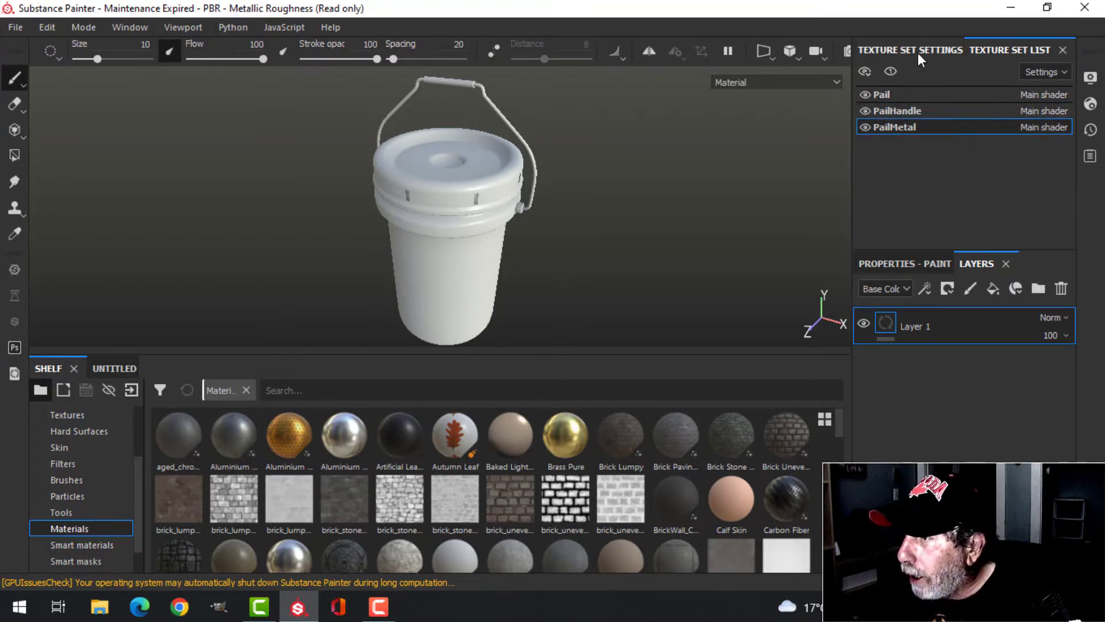
left_click(917, 51)
left_click(1061, 289)
left_click(1016, 57)
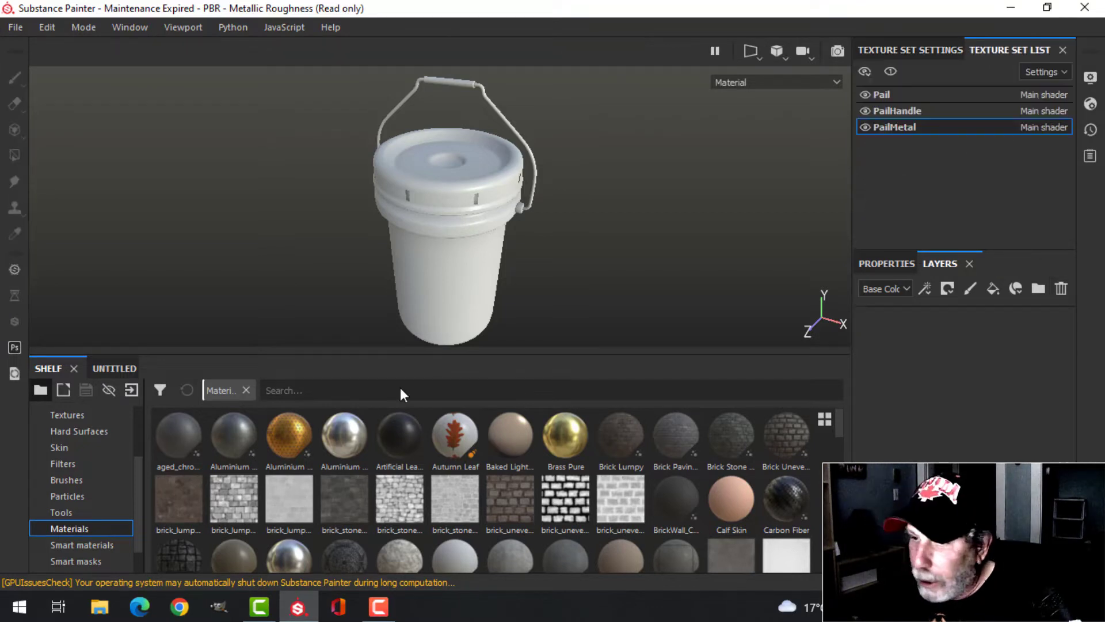
Step: Search the shelf for 'metal' and apply the Iron Rough material to PailMetal
left_click(343, 392)
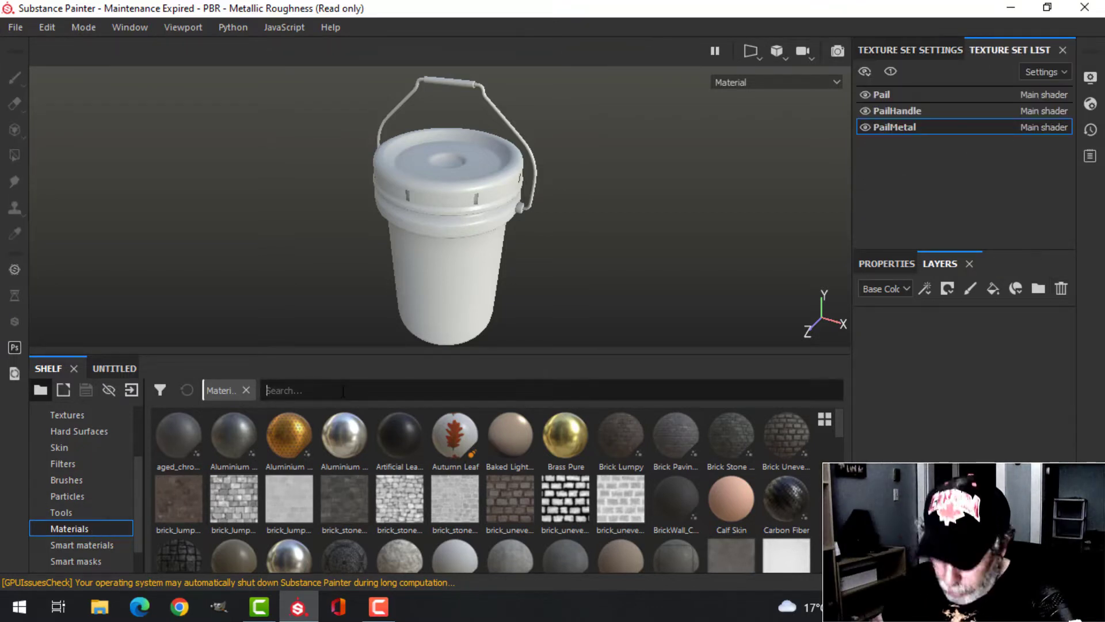
type("metal")
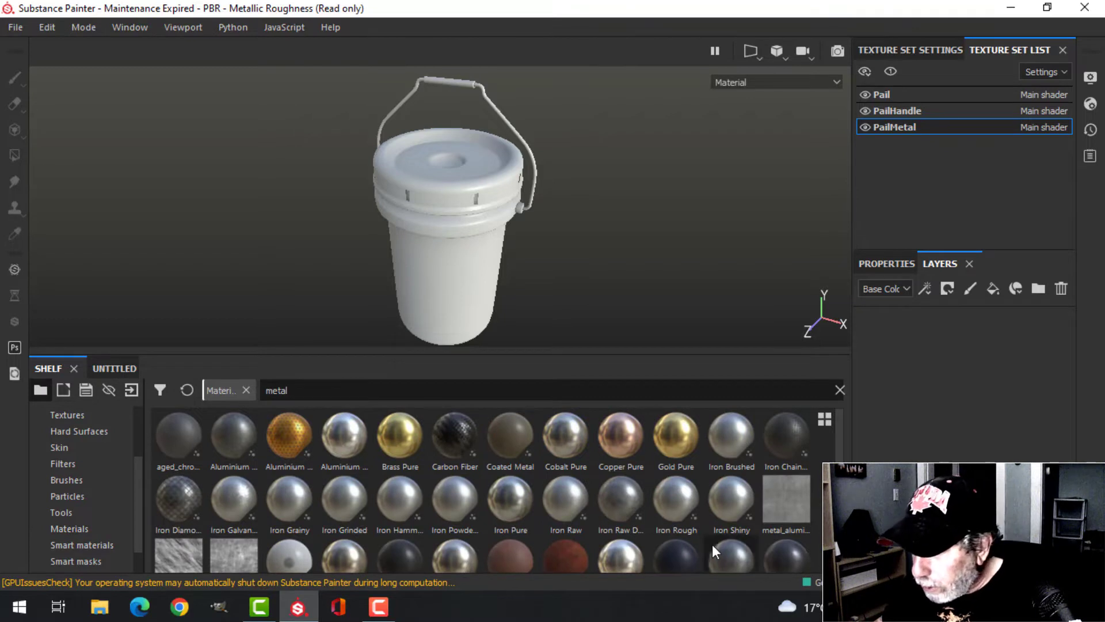
left_click_drag(677, 497, 624, 270)
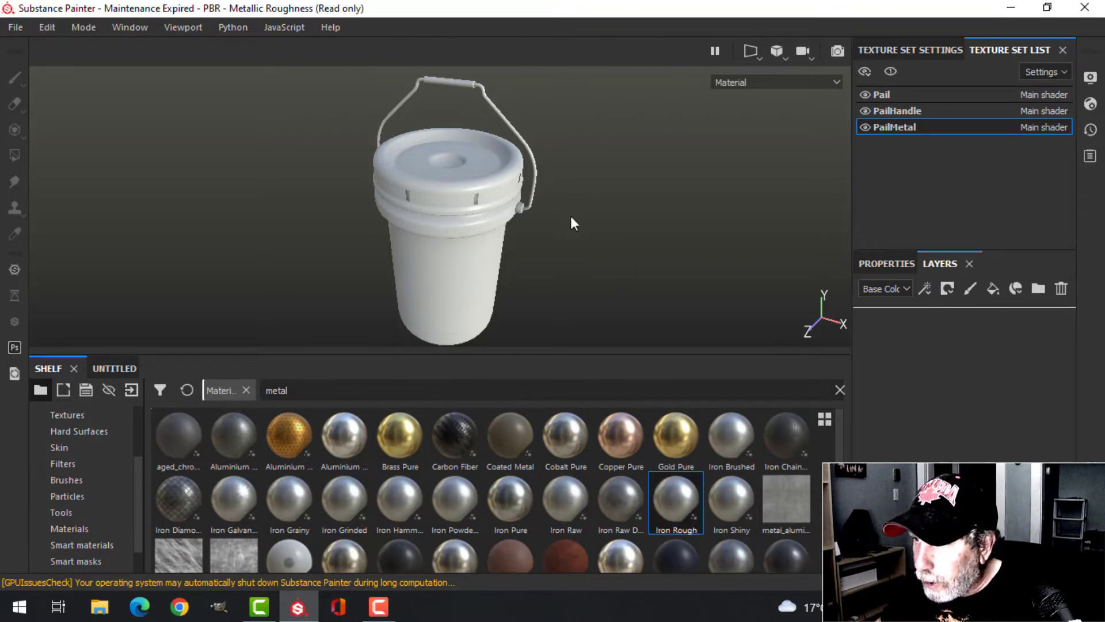
Step: Add an empty fill layer above the Iron Rough layer
left_click_drag(603, 198, 561, 209, "alt")
scroll(560, 209, "up", 3)
middle_click_drag(624, 197, 580, 248, "alt")
scroll(667, 240, "up", 3)
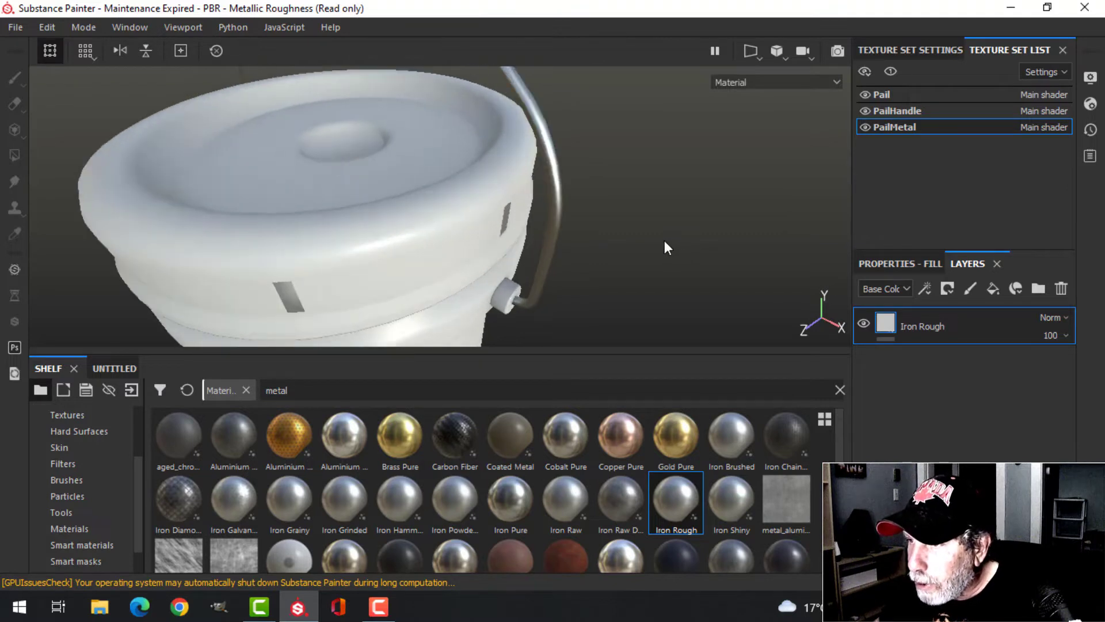
scroll(664, 240, "down", 3)
left_click(999, 293)
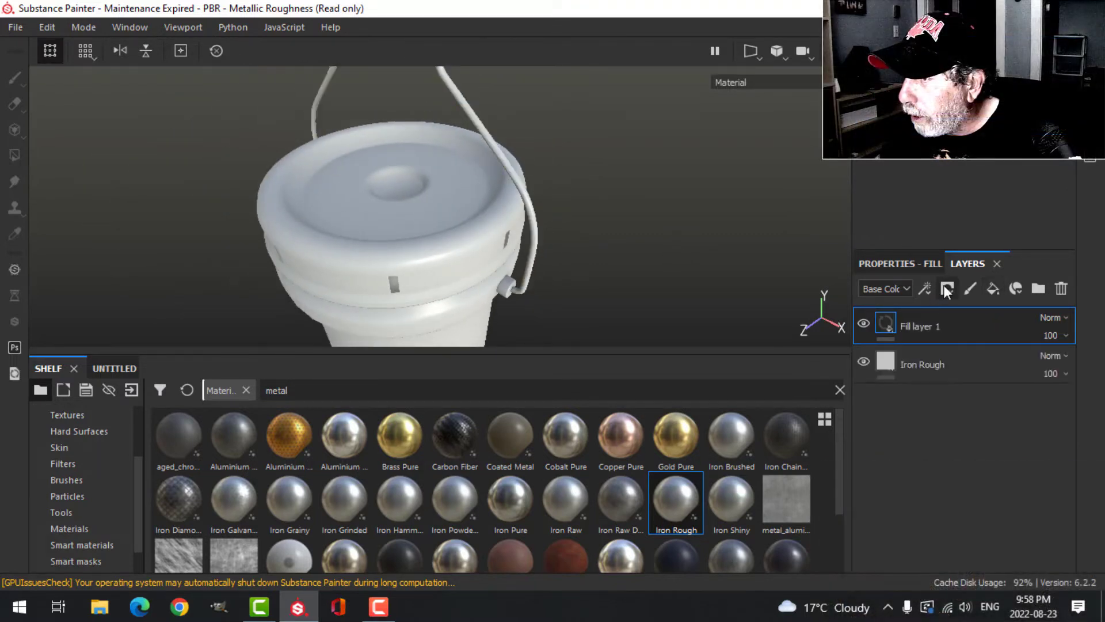
Step: Give Fill layer 1 a black mask and set its base colour to black
left_click(946, 290)
left_click(961, 322)
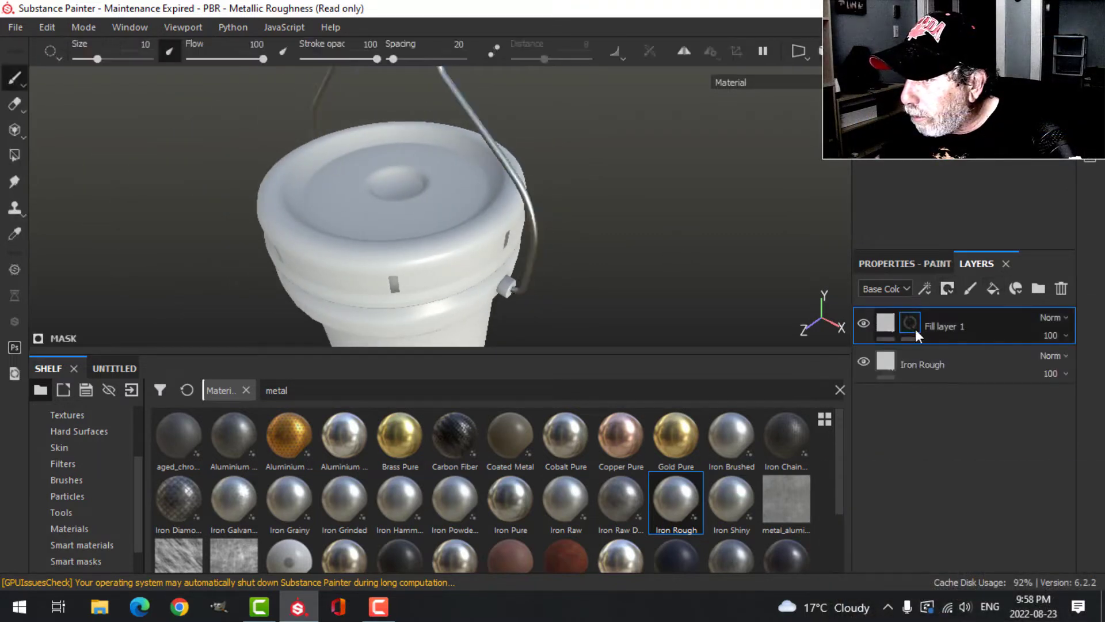
left_click(888, 323)
left_click(898, 263)
scroll(921, 461, "down", 5)
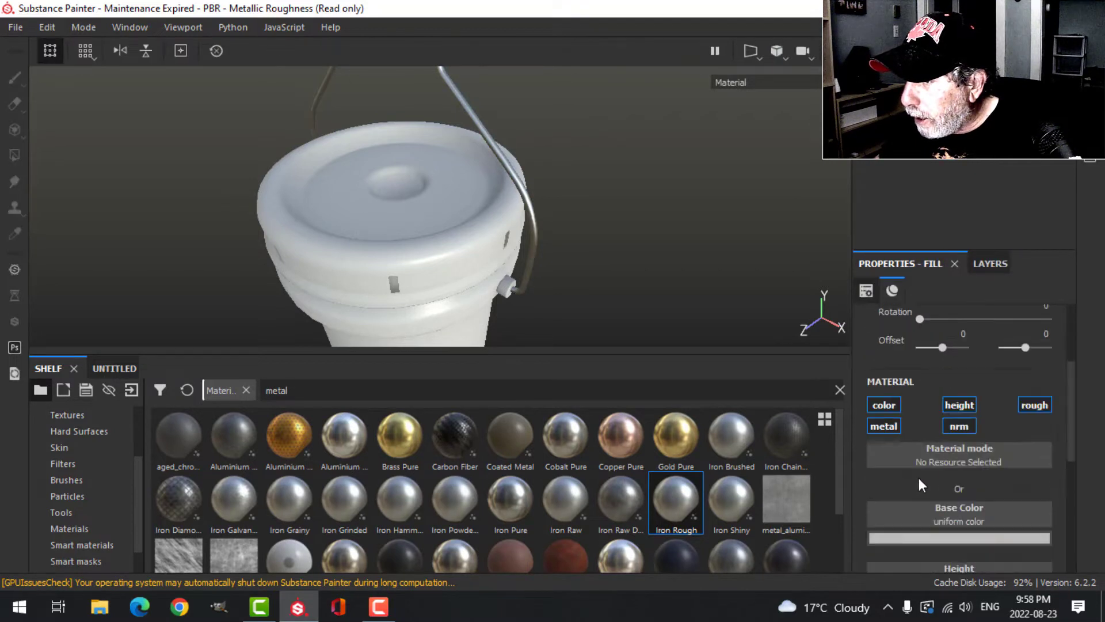
left_click(899, 441)
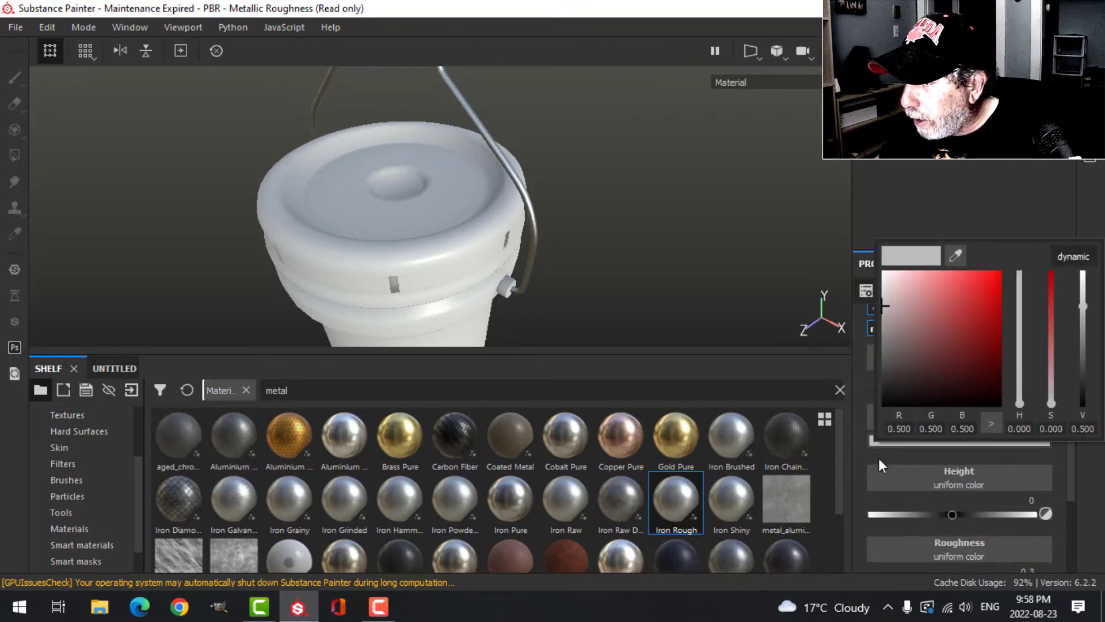
left_click(888, 385)
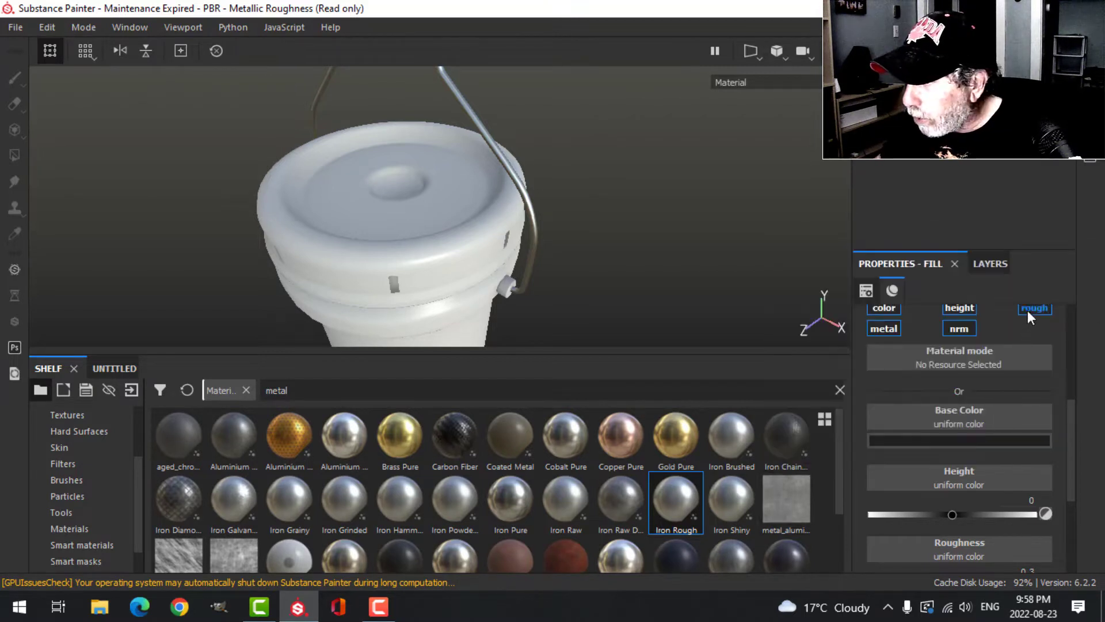
left_click(989, 263)
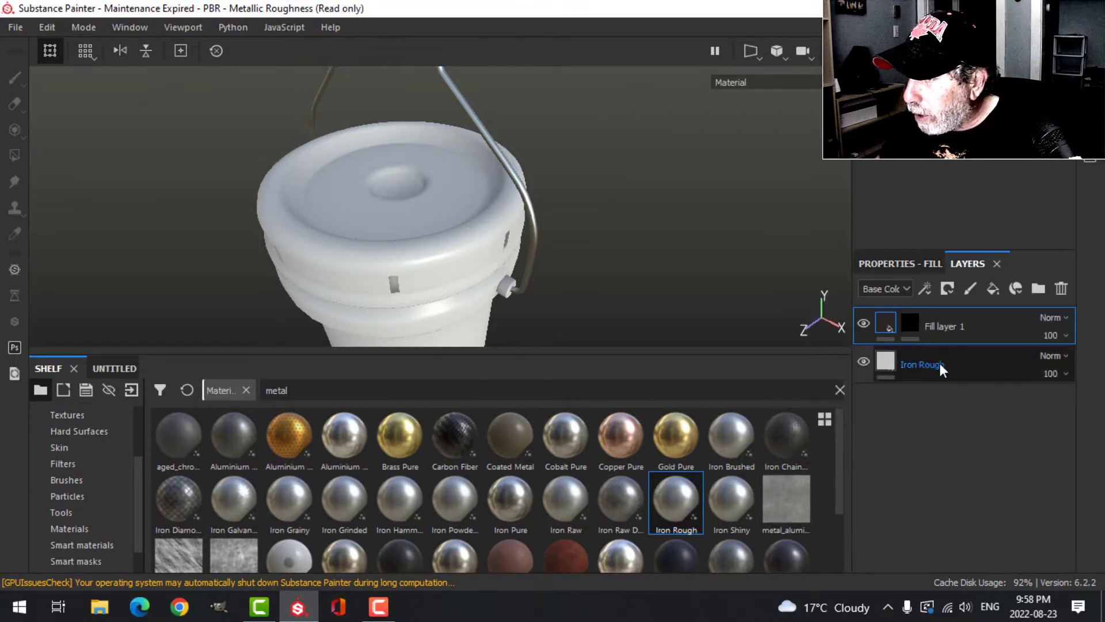
Step: Add a Dirt generator to the mask (Dirt Level 0.75, Dirt Contrast 0.5)
left_click(925, 288)
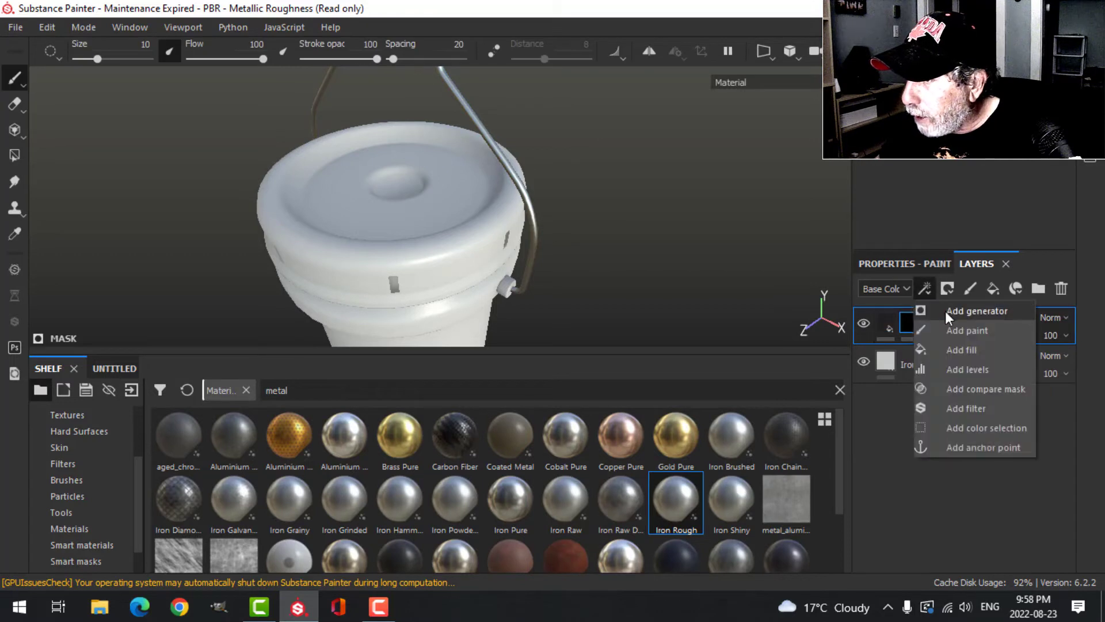
left_click(945, 309)
left_click(904, 264)
left_click(907, 314)
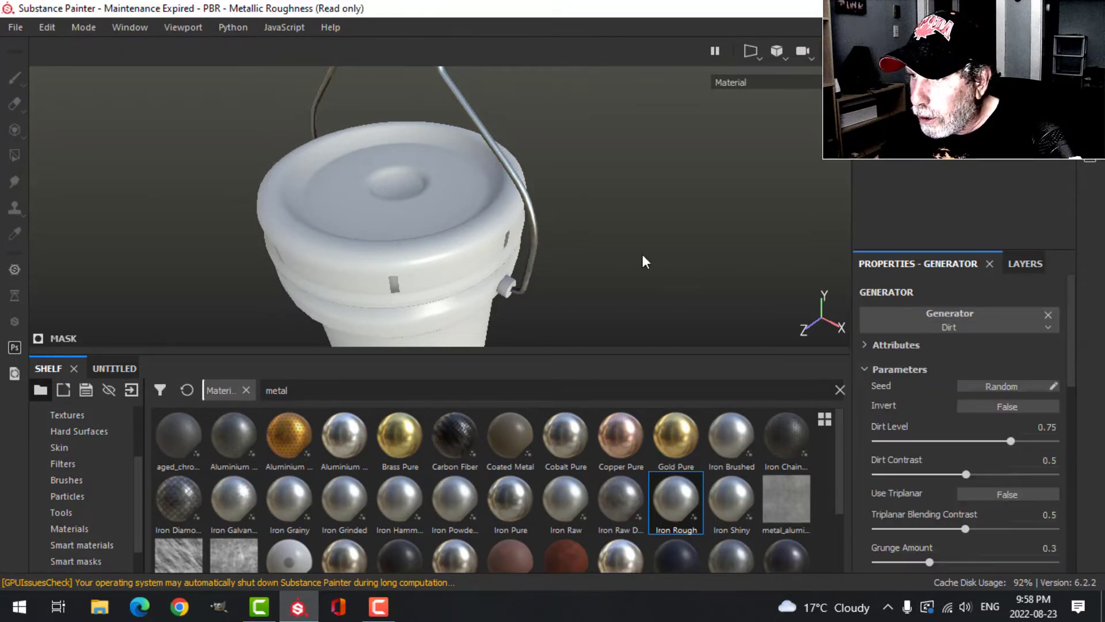
left_click_drag(641, 251, 589, 222, "alt")
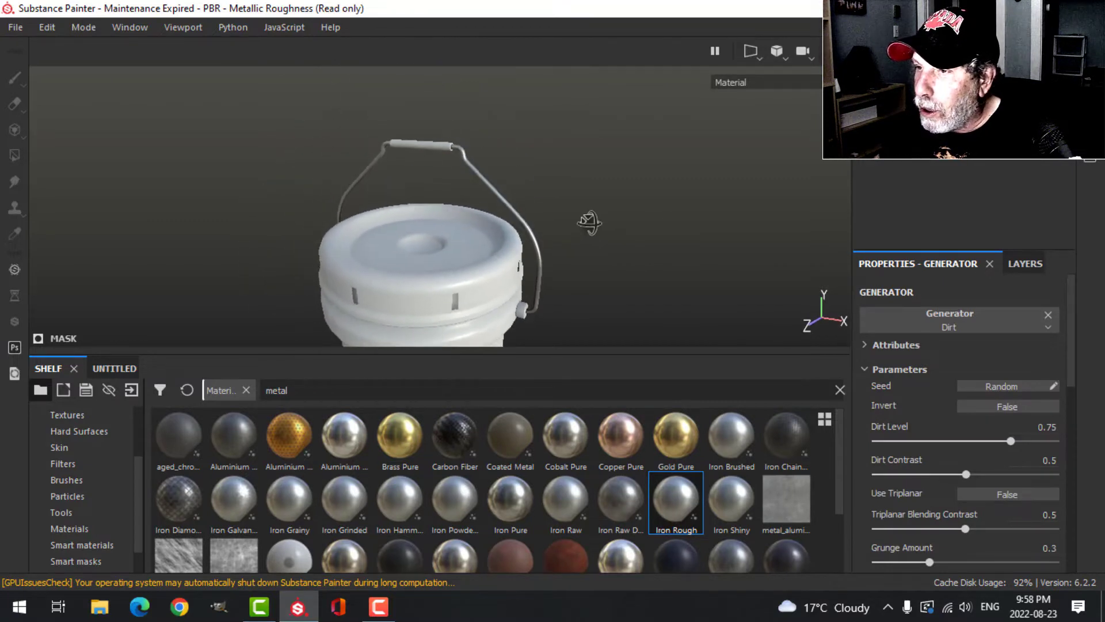
Step: Delete the empty Layer 1 and apply the Plastic Armor Glossy smart material to the handle grip
key("1")
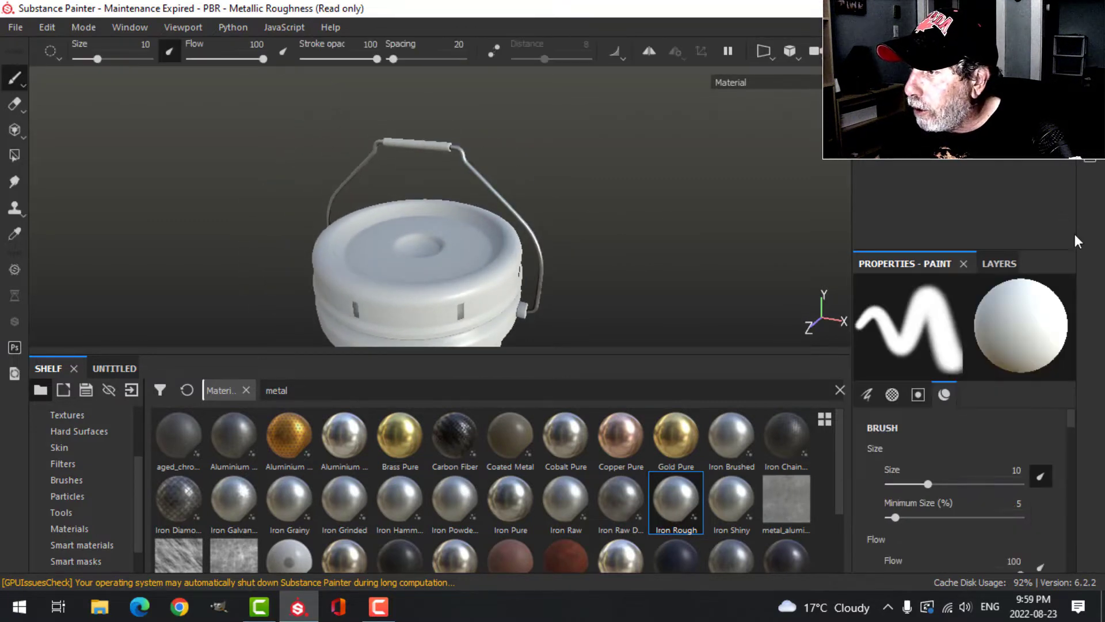
left_click(999, 264)
left_click(1061, 288)
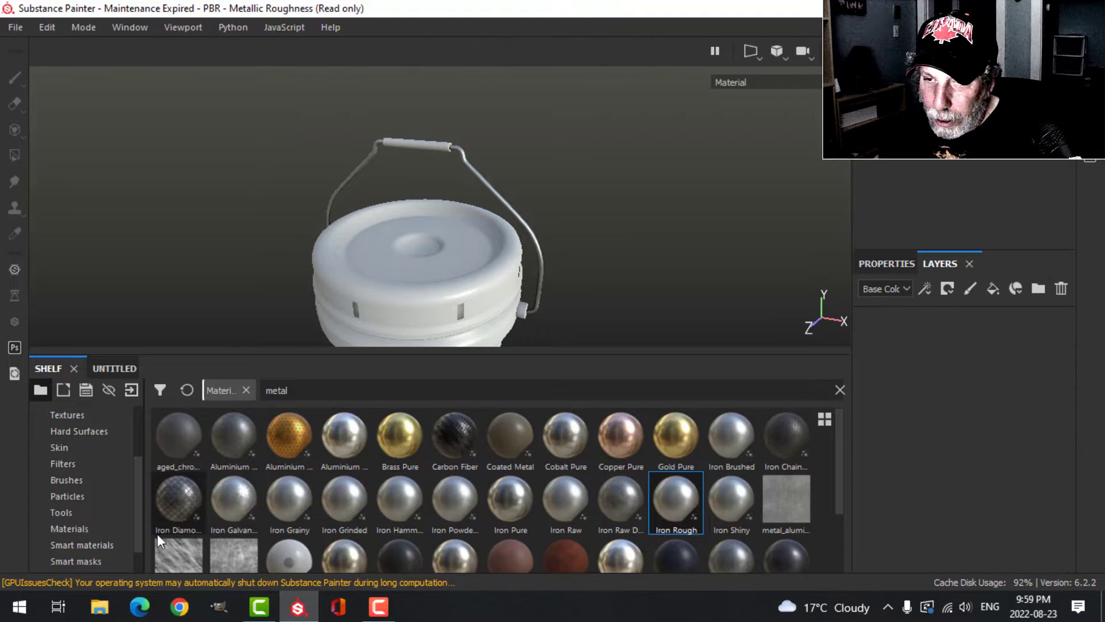
left_click(88, 544)
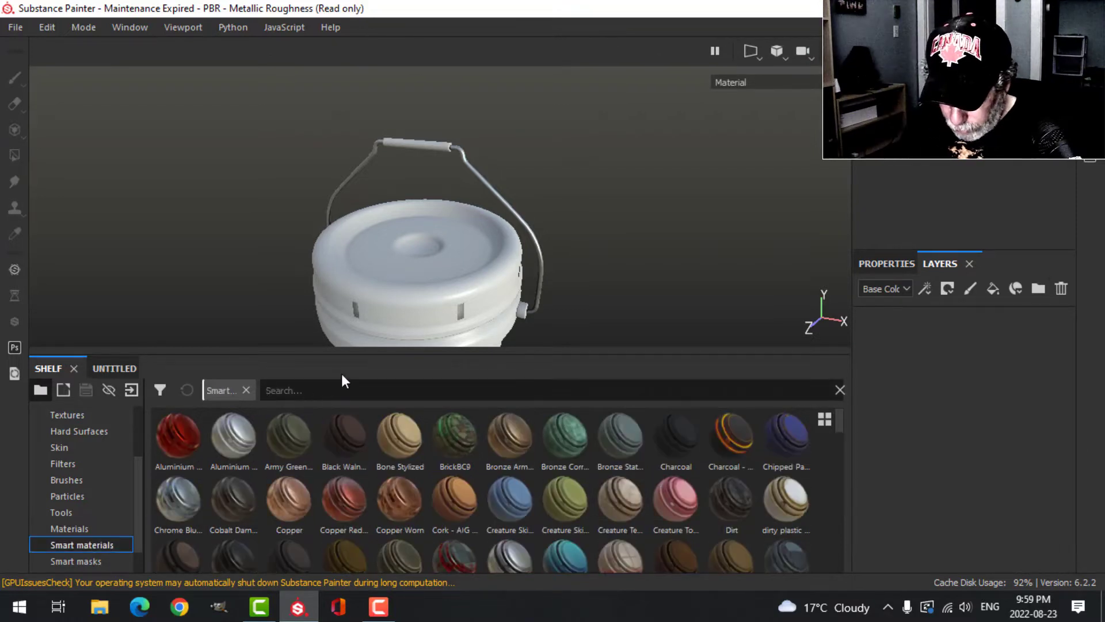
left_click(342, 374)
type("rubb")
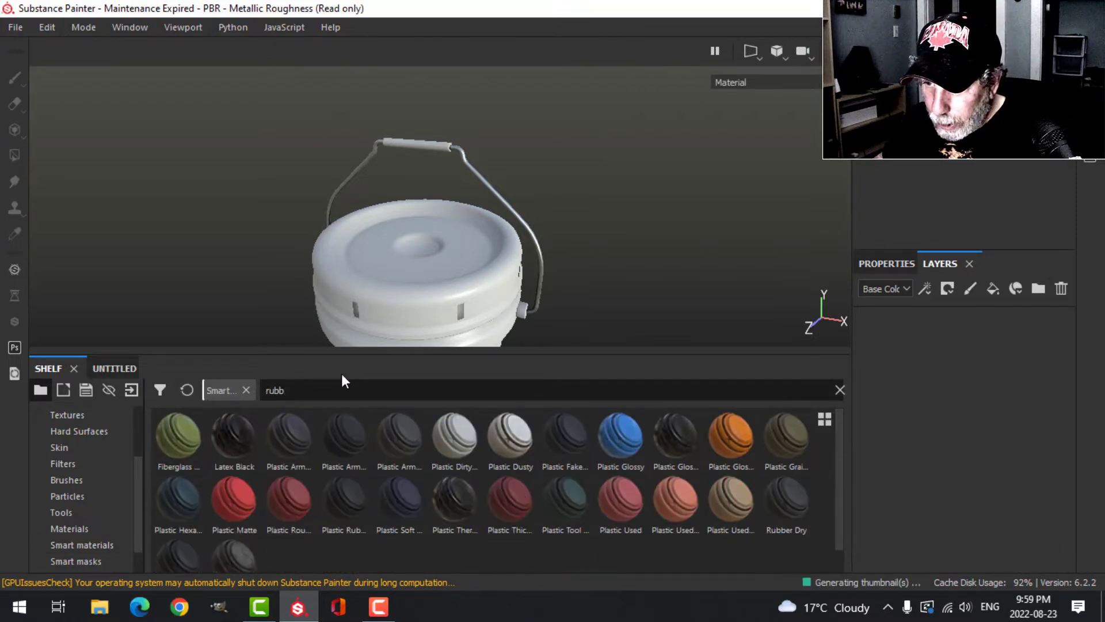
mouse_move(295, 435)
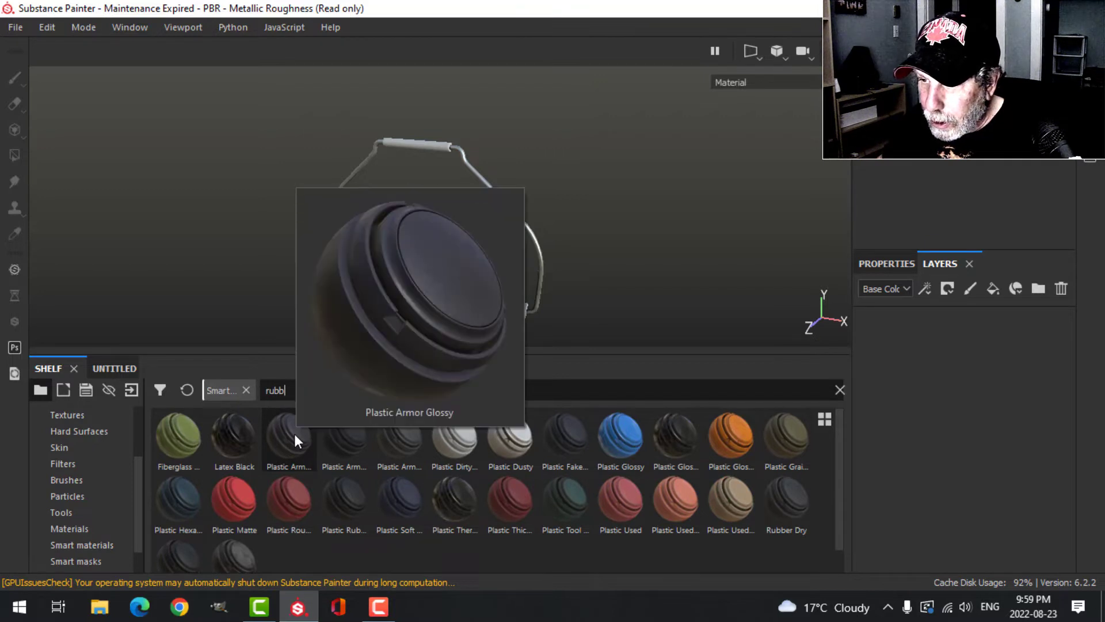
left_click_drag(295, 433, 908, 333)
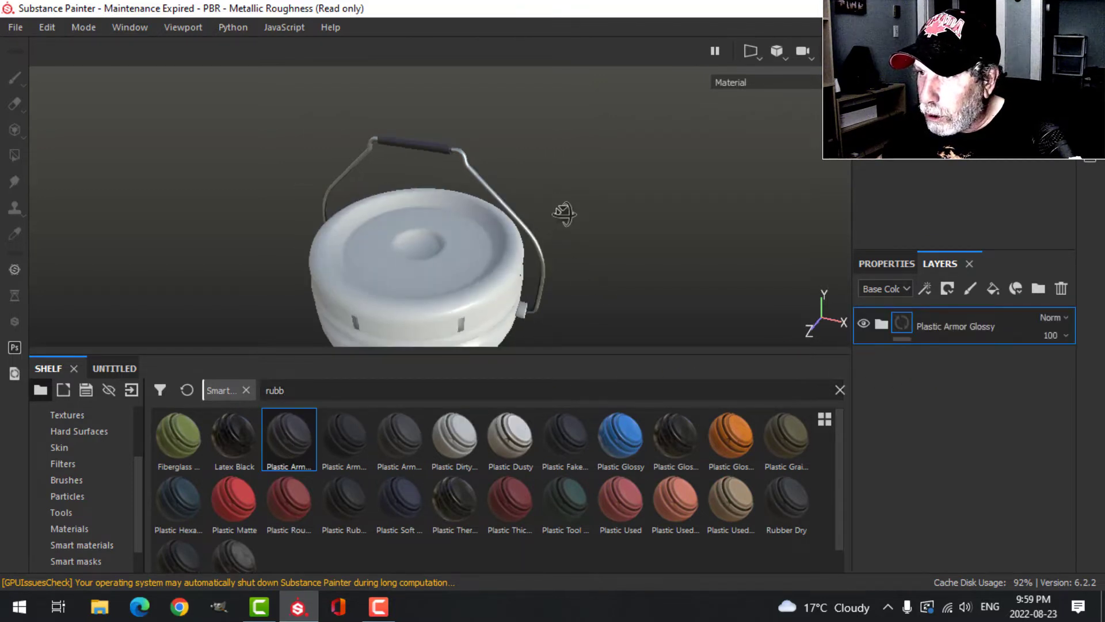
Step: Switch to the next texture set and delete its empty default layer
left_click_drag(564, 213, 571, 240, "alt")
left_click(927, 110)
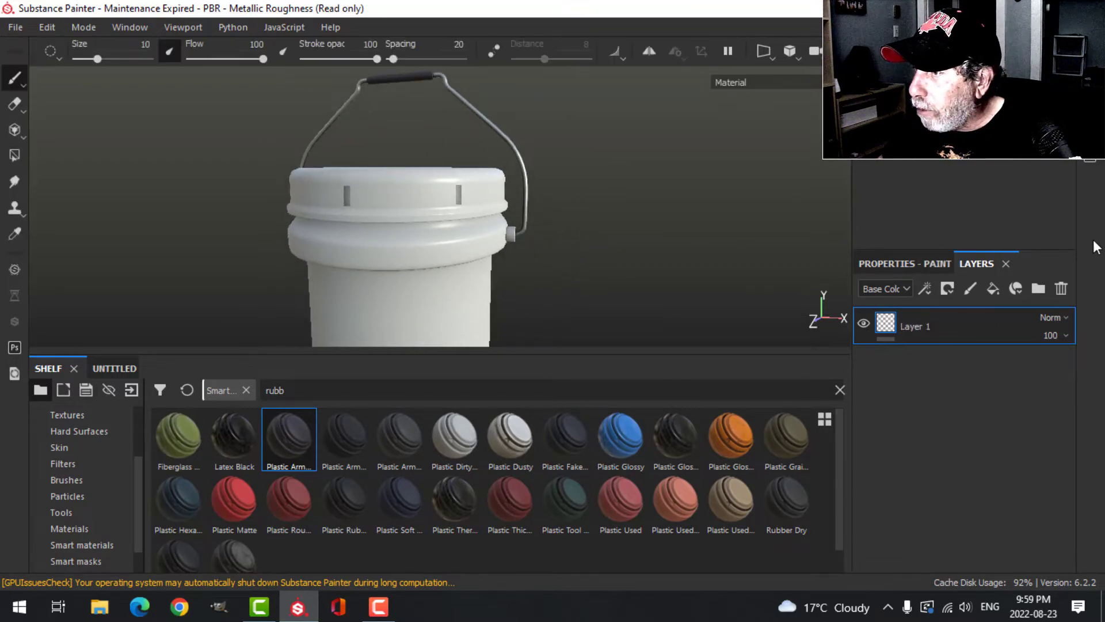
left_click(1064, 288)
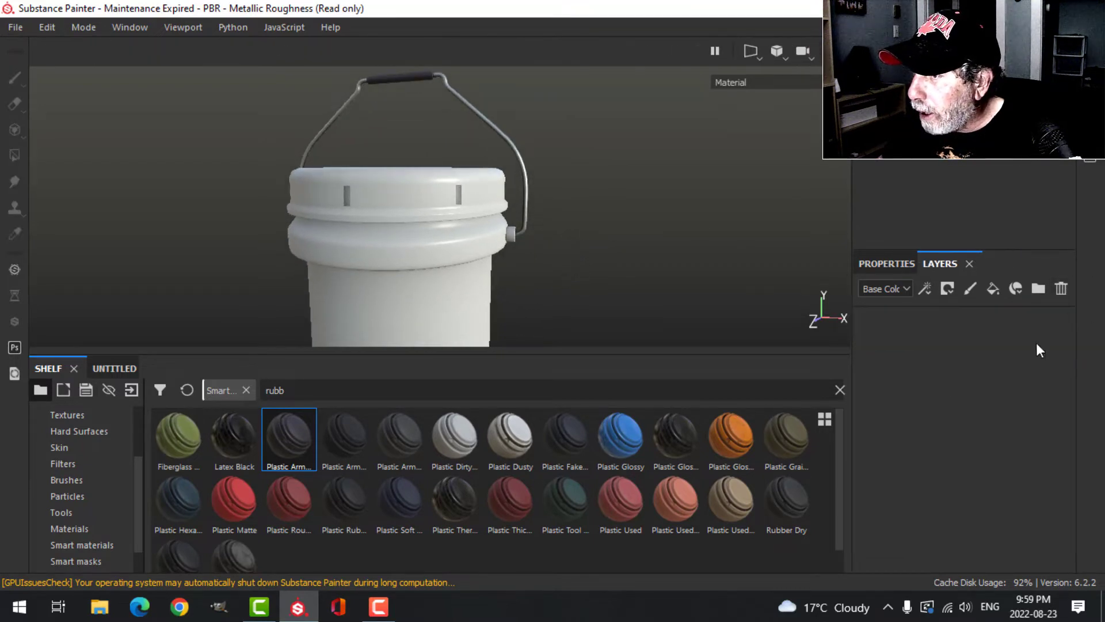
Step: Search materials for 'plas' and fill the pail body with Plastic Matte Pure
left_click(86, 532)
left_click(357, 387)
type("plas")
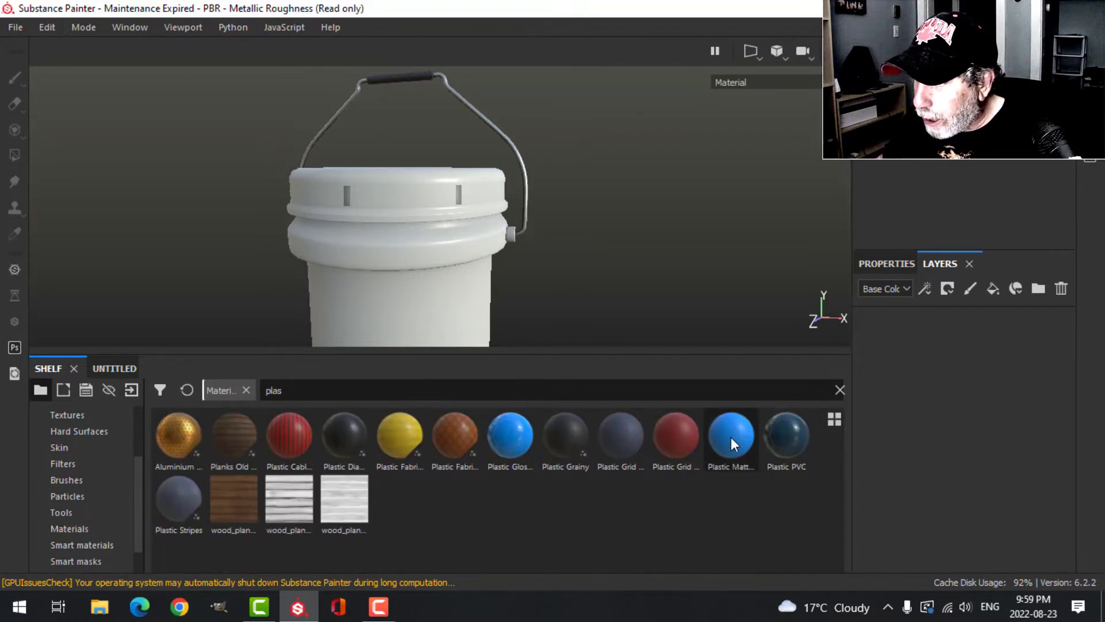
left_click_drag(731, 437, 908, 375)
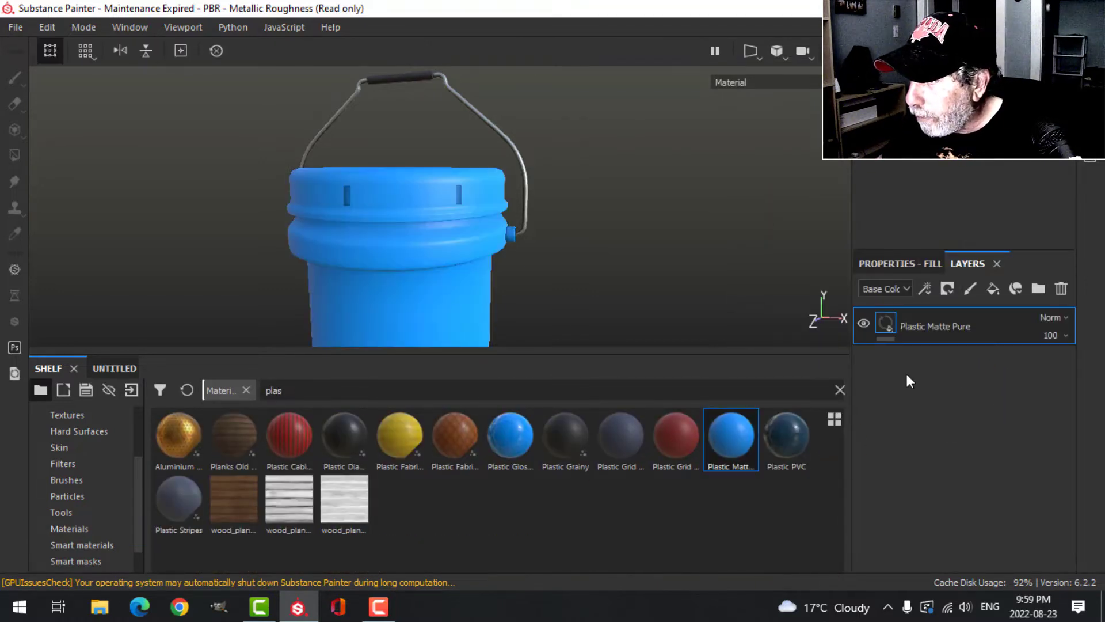
Step: Change the Plastic Matte Pure base colour from blue to yellow
left_click(899, 264)
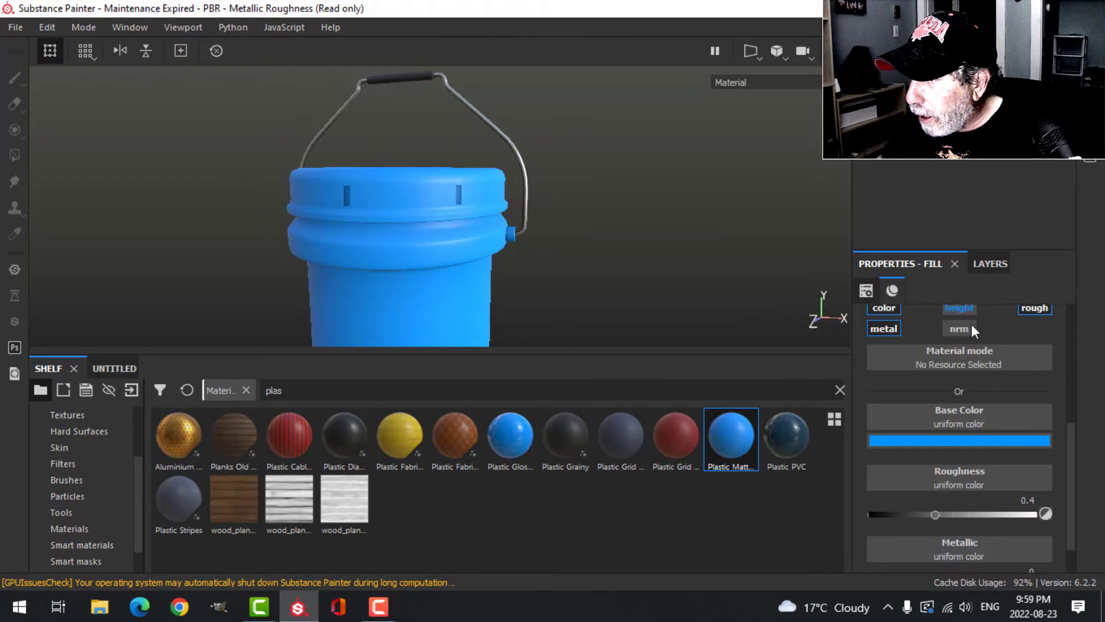
left_click(943, 440)
left_click_drag(1020, 320, 1023, 388)
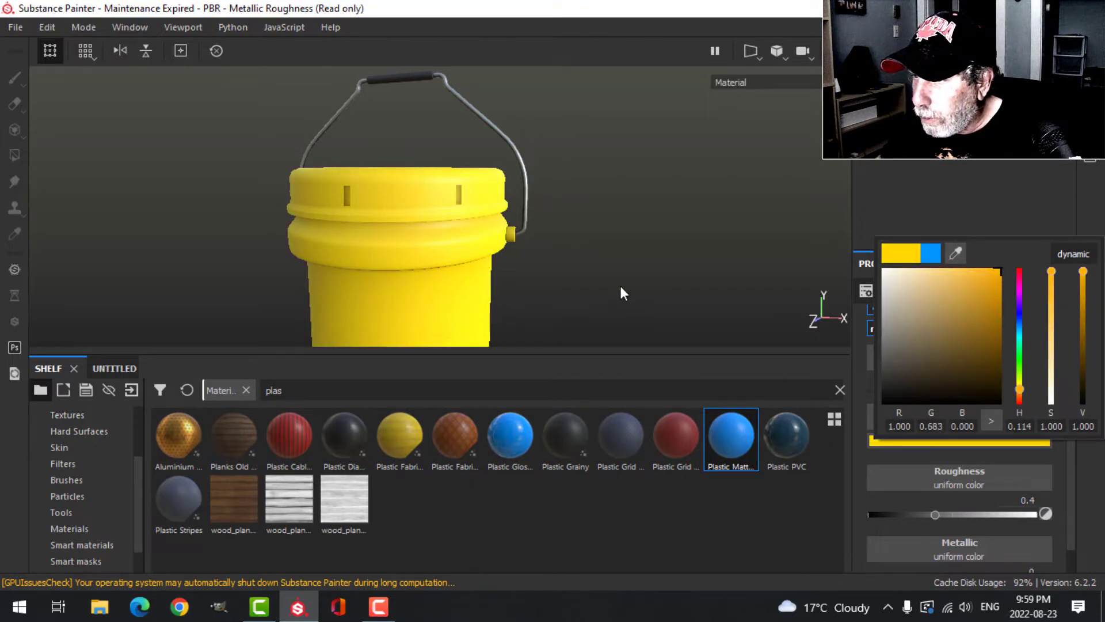
left_click_drag(619, 283, 565, 274, "alt")
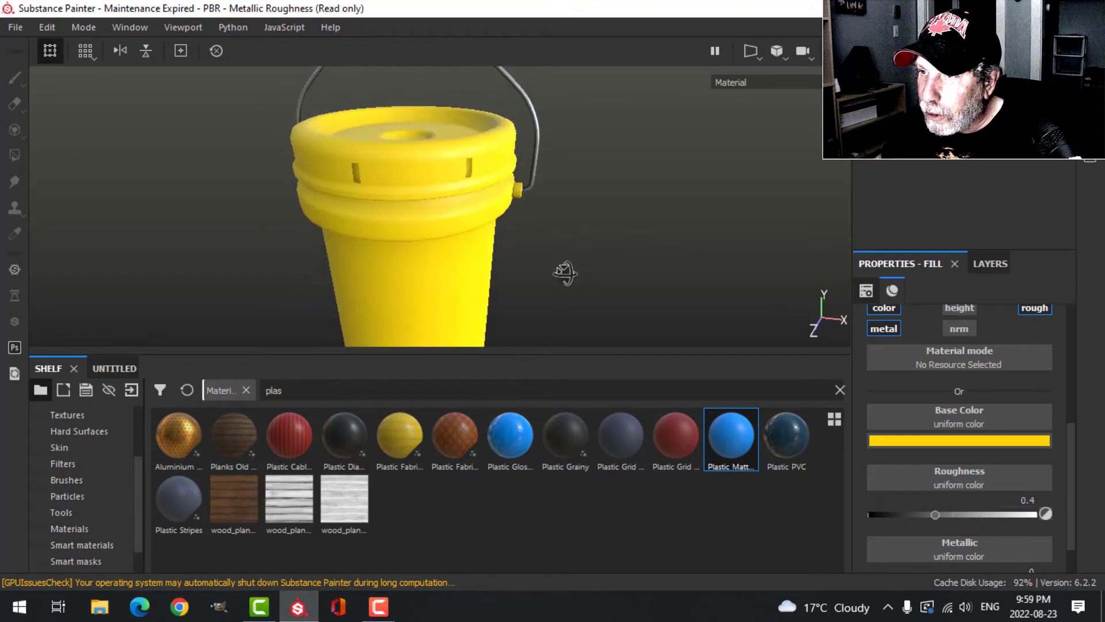
middle_click_drag(564, 273, 574, 247, "alt")
left_click_drag(573, 248, 595, 272, "alt")
left_click(984, 264)
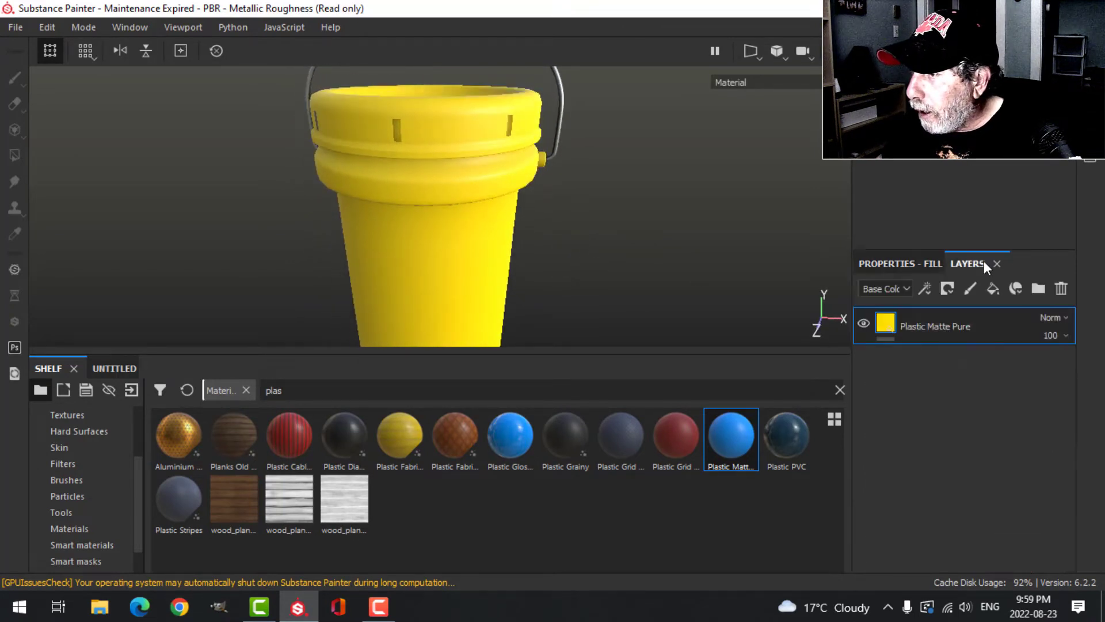
Step: Add a fill layer with a black mask and a dark brown base colour
left_click(993, 288)
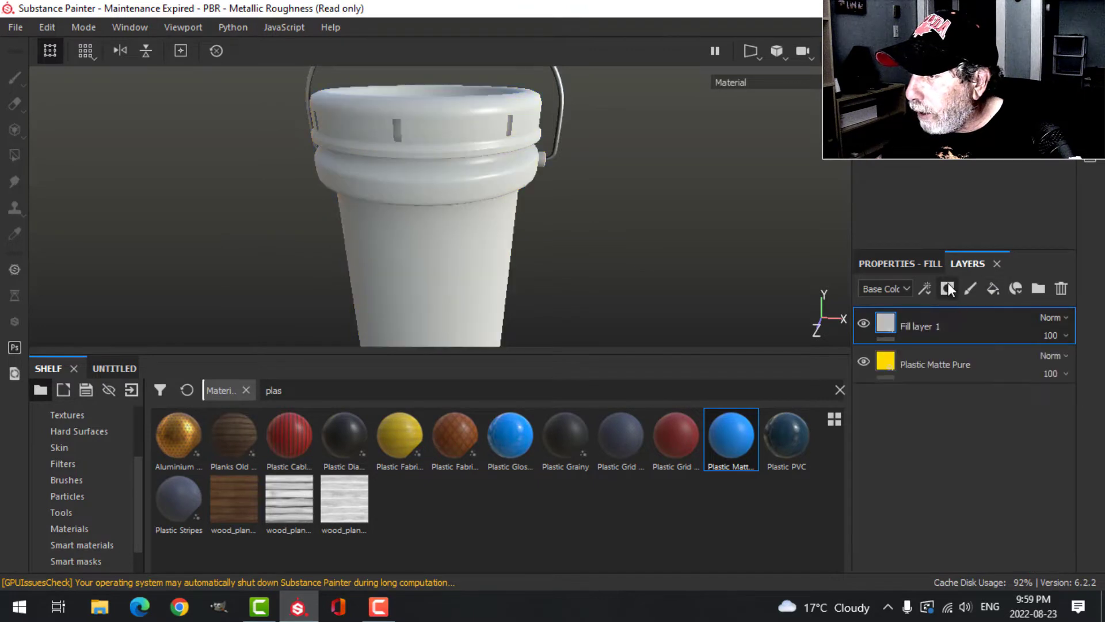
left_click(948, 288)
left_click(973, 324)
left_click(886, 319)
left_click(903, 263)
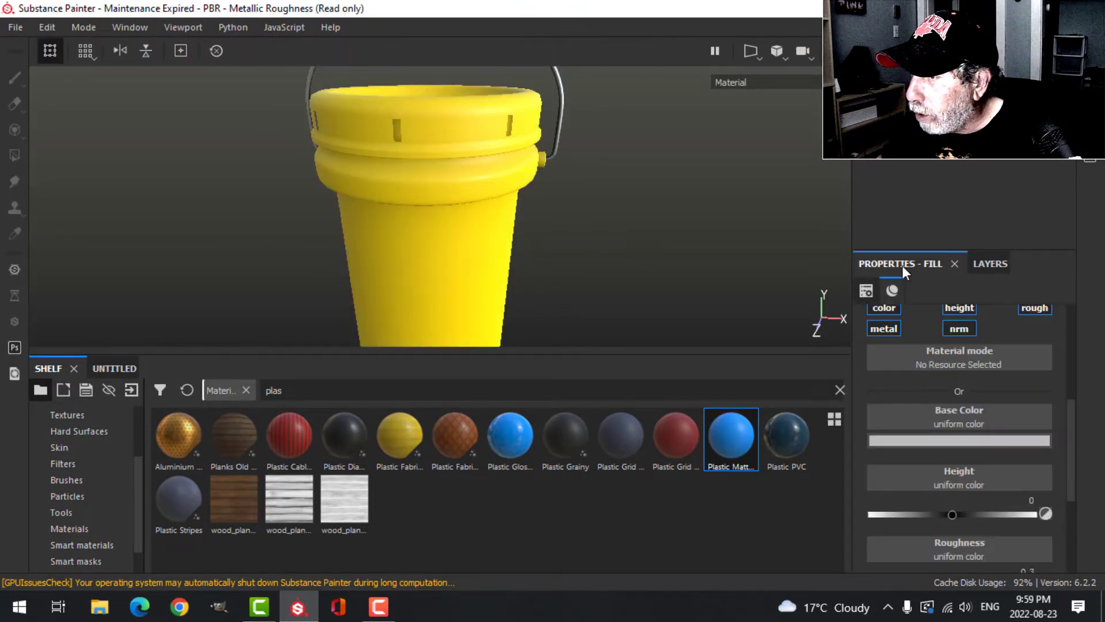
left_click(926, 440)
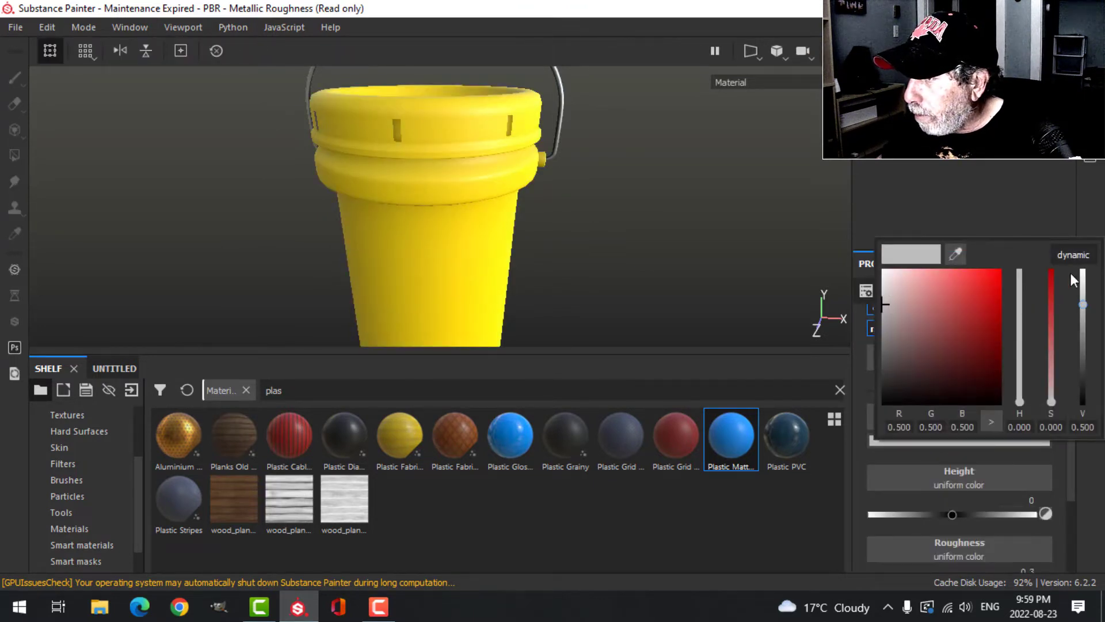
left_click_drag(1020, 397, 1020, 389)
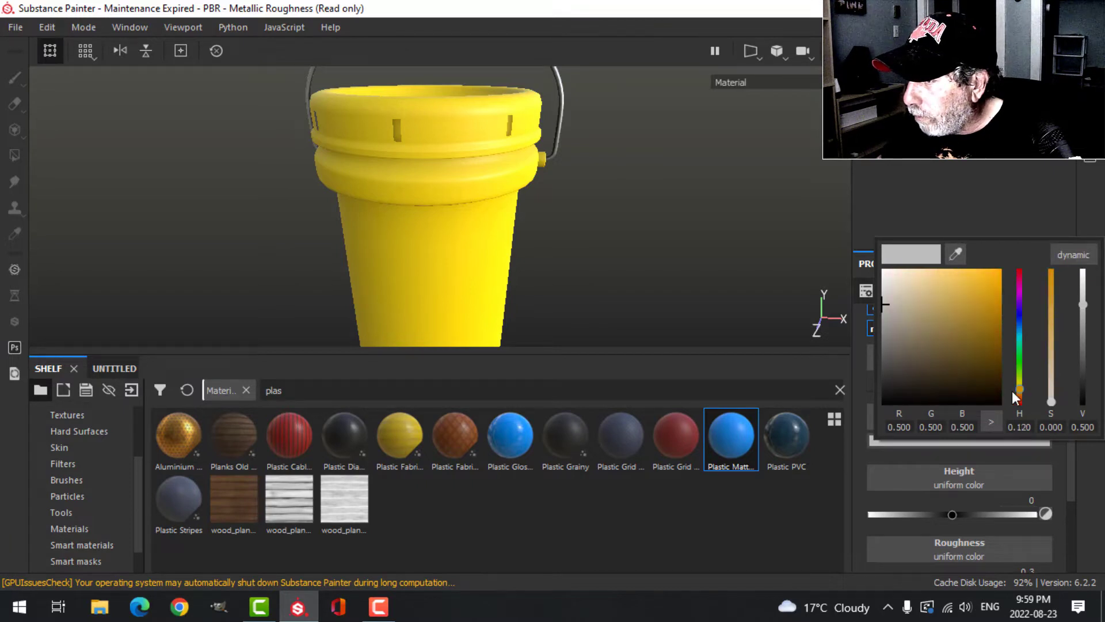
left_click(973, 389)
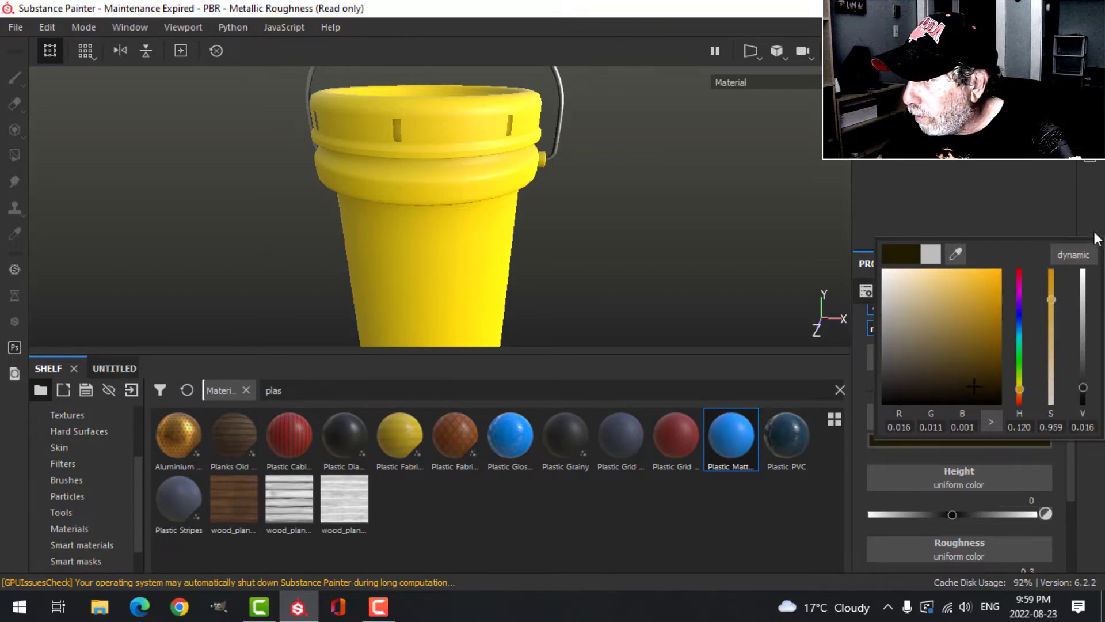
left_click(967, 263)
Step: Add a Dirt generator to the fill layer's mask with Dirt Level 0.64
left_click(911, 324)
left_click(925, 287)
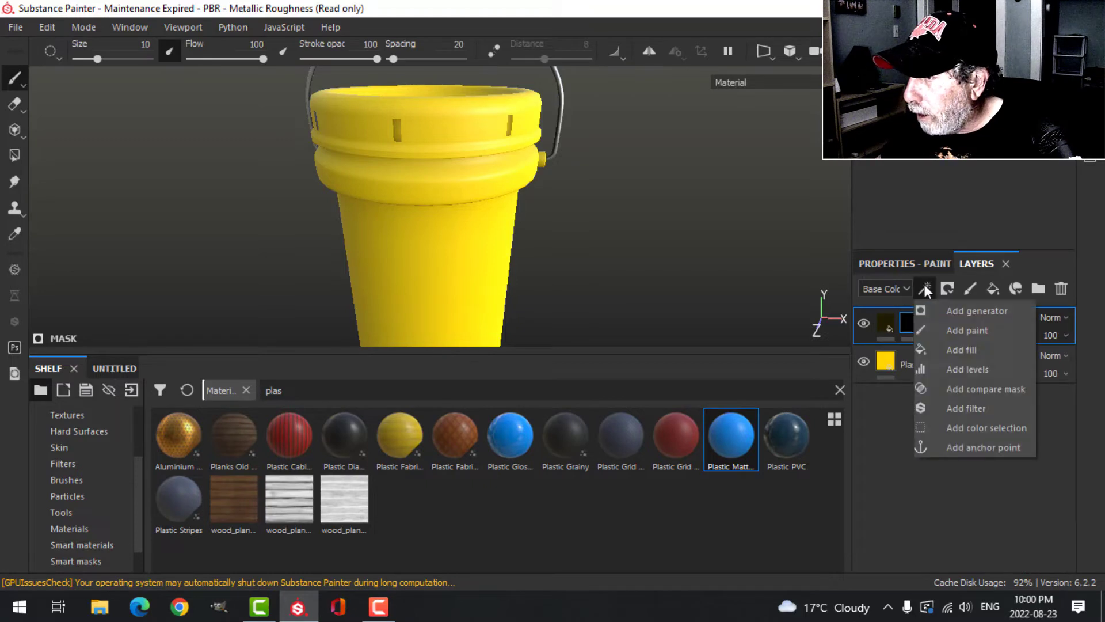
left_click(951, 315)
left_click(927, 264)
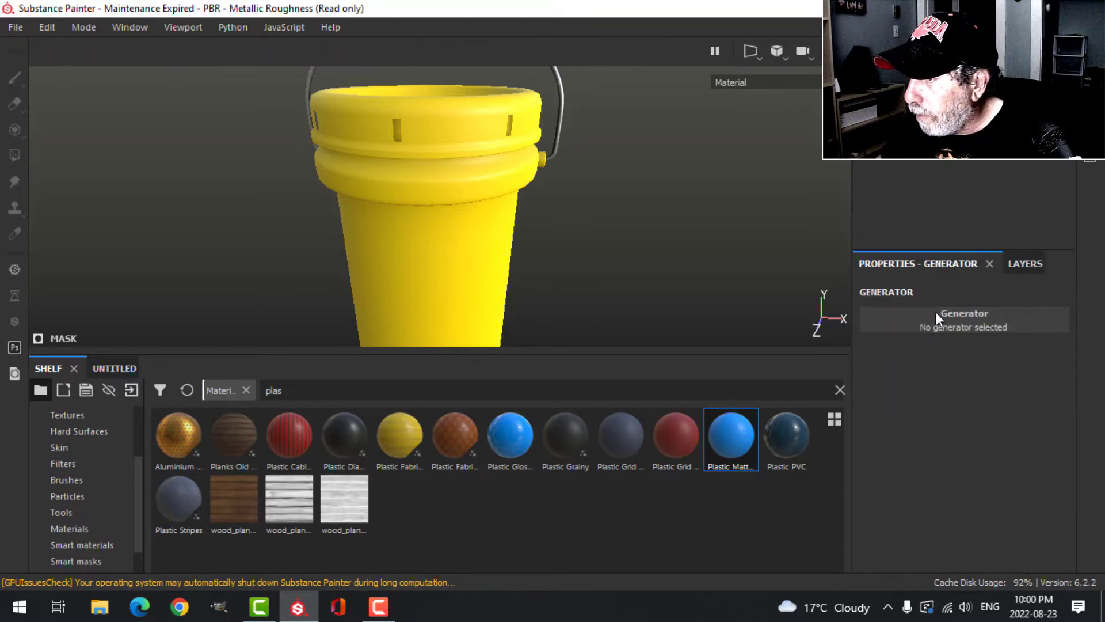
left_click(935, 312)
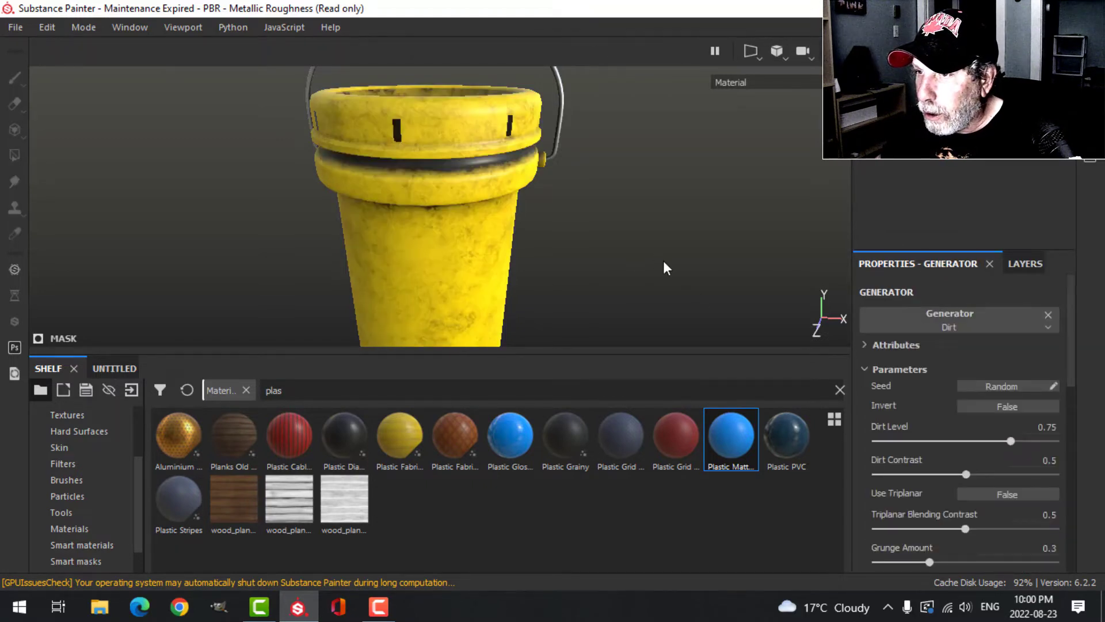
left_click_drag(663, 261, 656, 237, "alt")
scroll(657, 254, "down", 3)
middle_click_drag(657, 253, 641, 238, "alt")
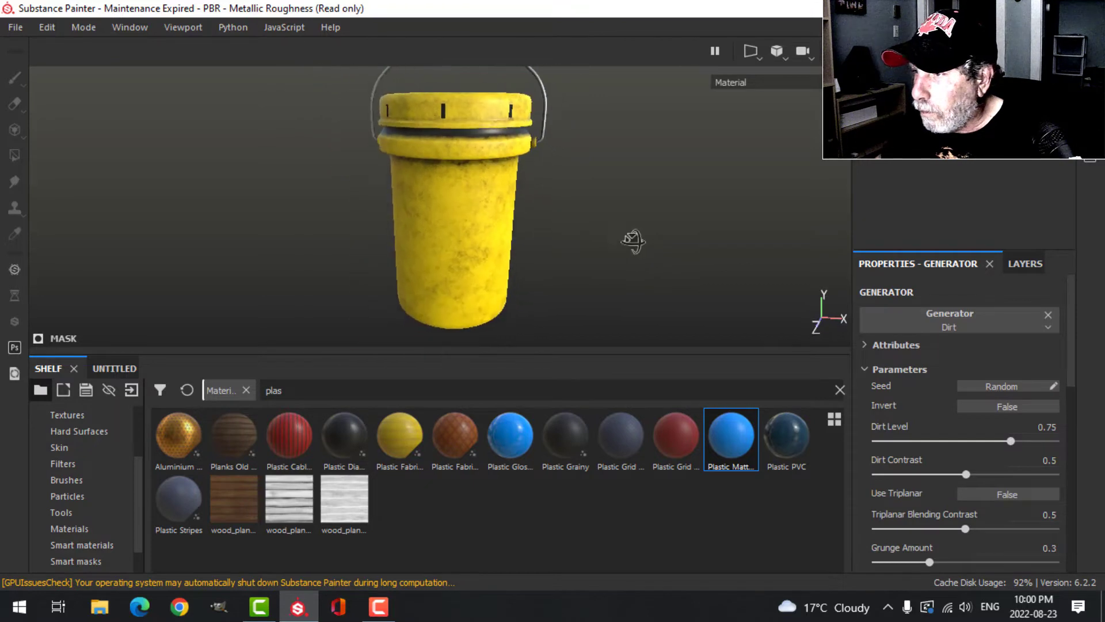
left_click_drag(1009, 441, 990, 438)
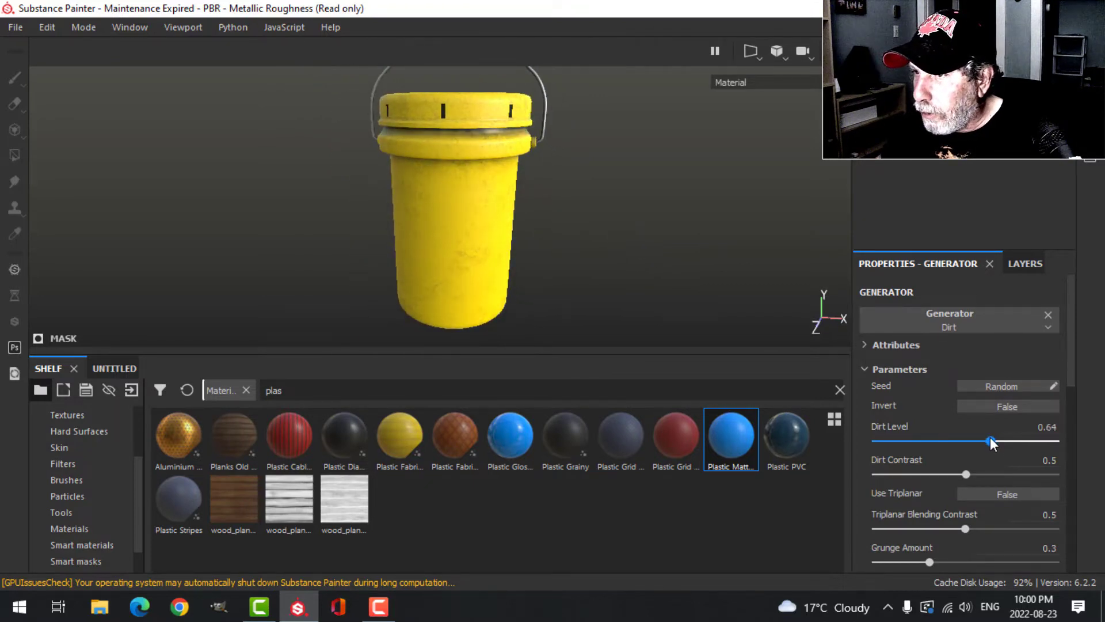
Step: Switch the camera to orthographic and frame the pail front-on
left_click_drag(611, 183, 598, 216, "alt")
left_click(1025, 263)
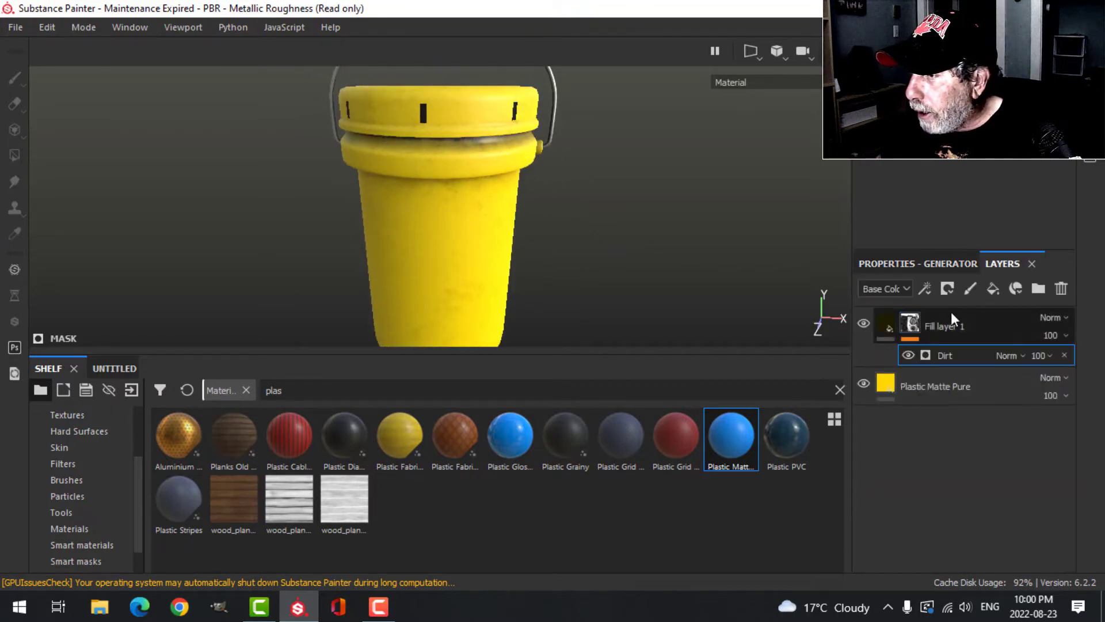
left_click(1008, 330)
left_click_drag(555, 219, 578, 207, "alt")
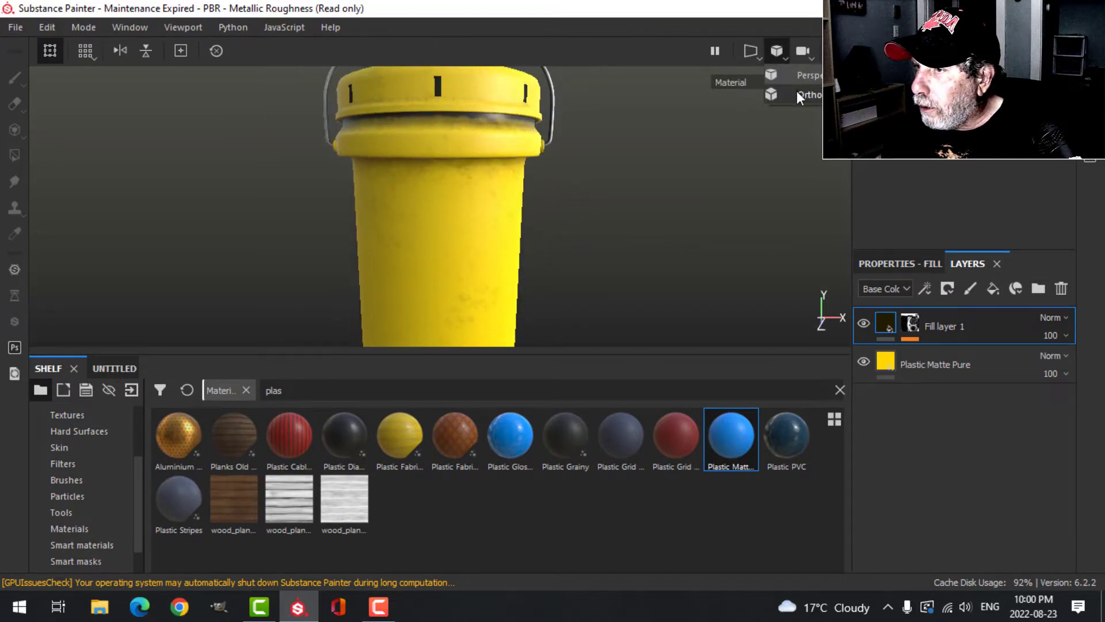
left_click(798, 93)
left_click_drag(606, 167, 624, 155, "alt")
middle_click_drag(566, 222, 588, 199, "alt")
scroll(592, 205, "up", 1)
scroll(593, 211, "up", 1)
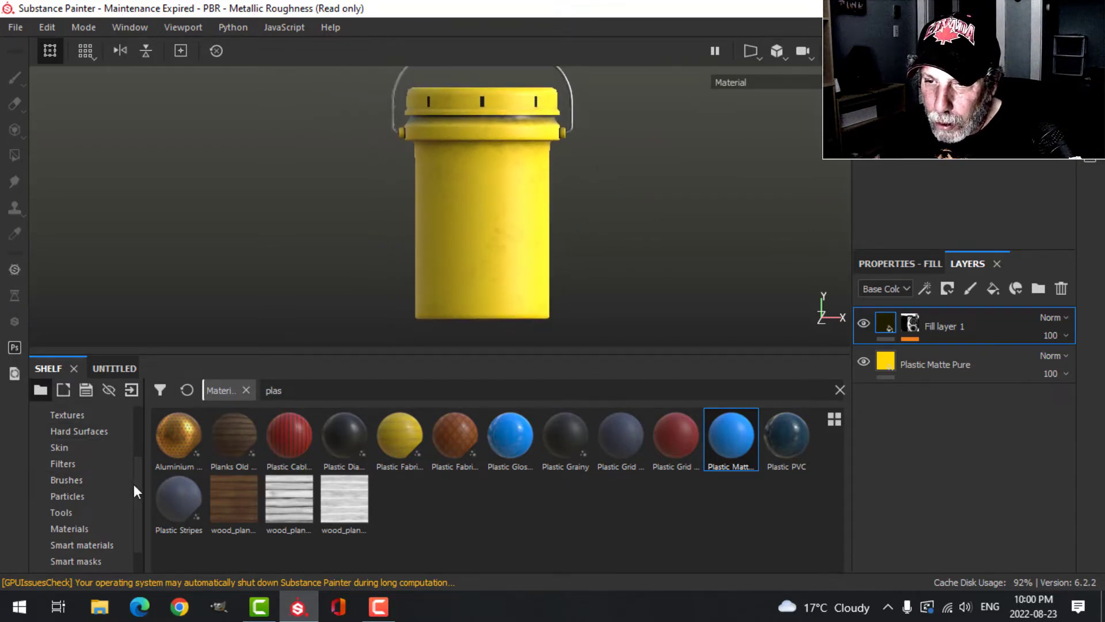
scroll(133, 485, "up", 3)
Step: Add biohazard.png from the LABELS AND DECALS folder to the resource import window
left_click(84, 447)
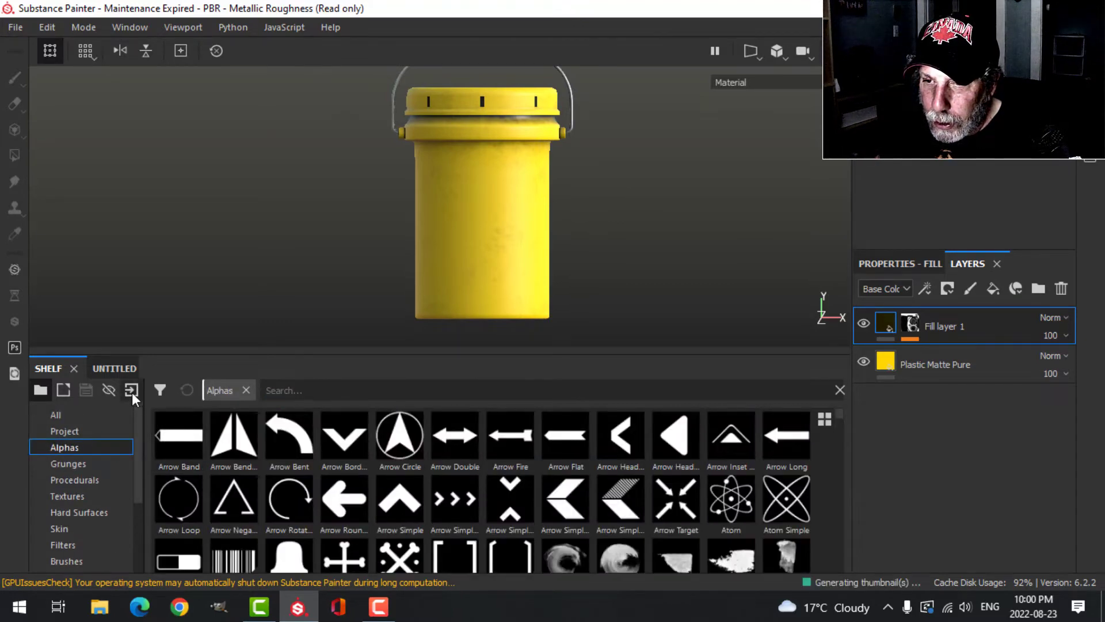
left_click(132, 392)
left_click(668, 89)
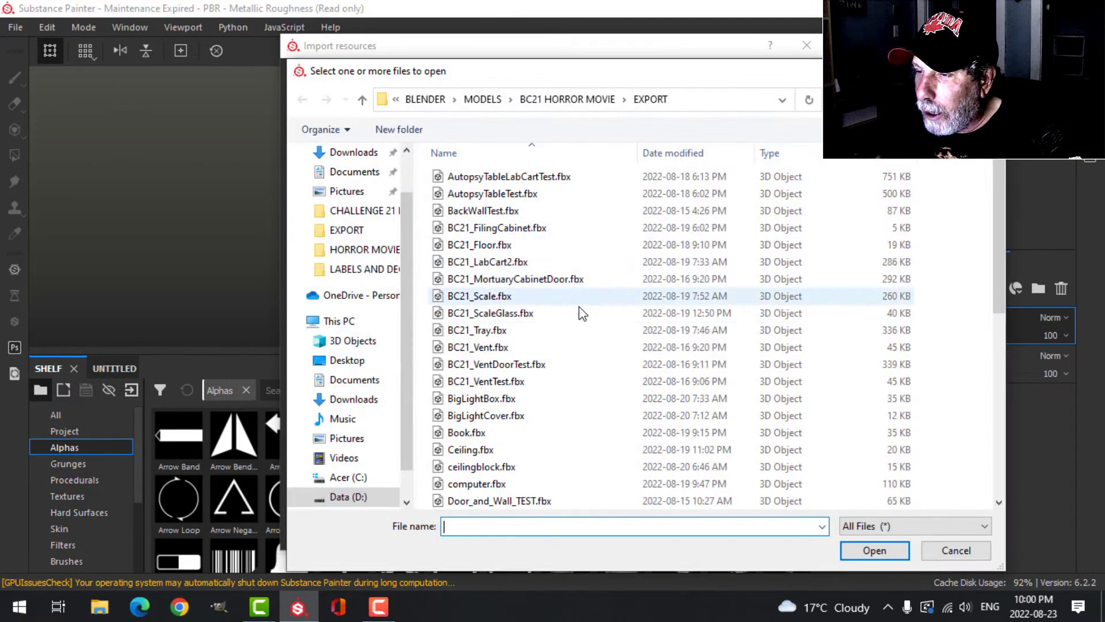
left_click(344, 496)
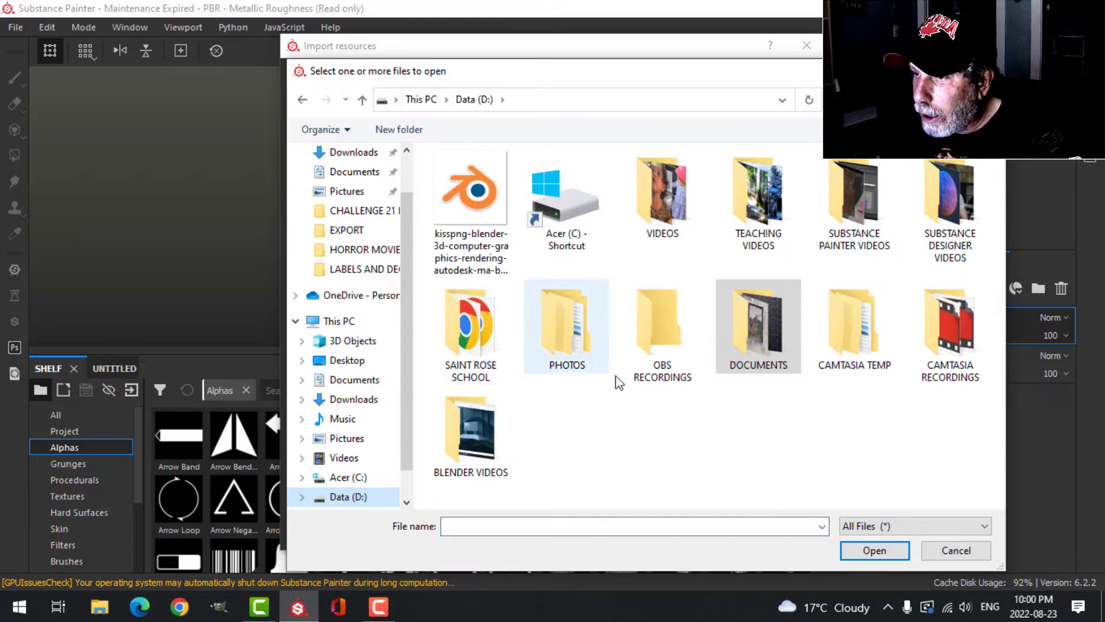
double_click(756, 334)
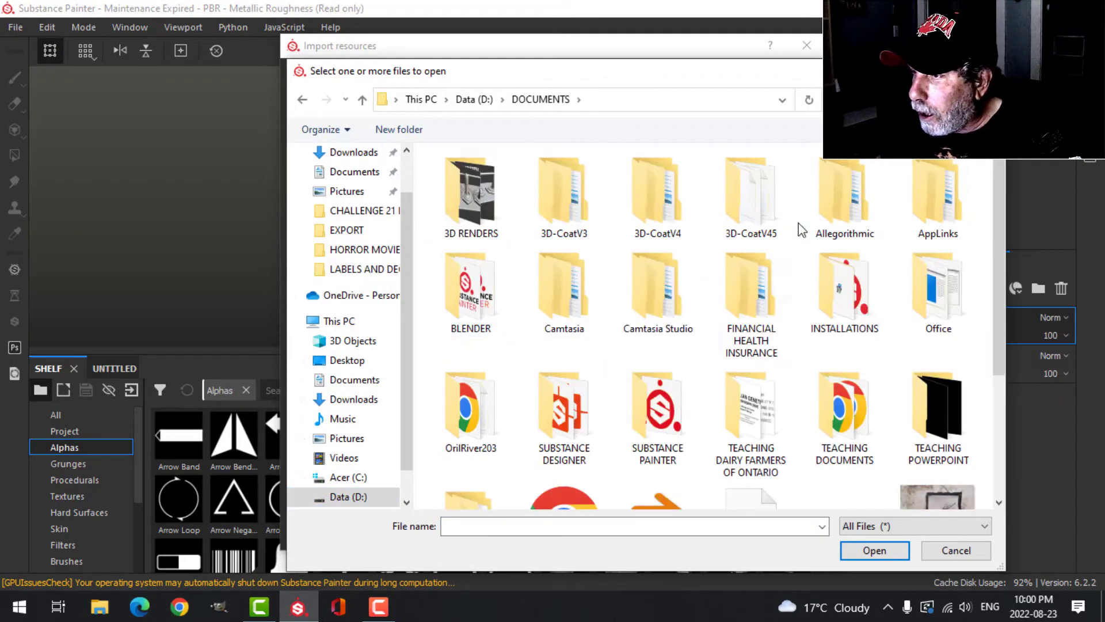
double_click(469, 291)
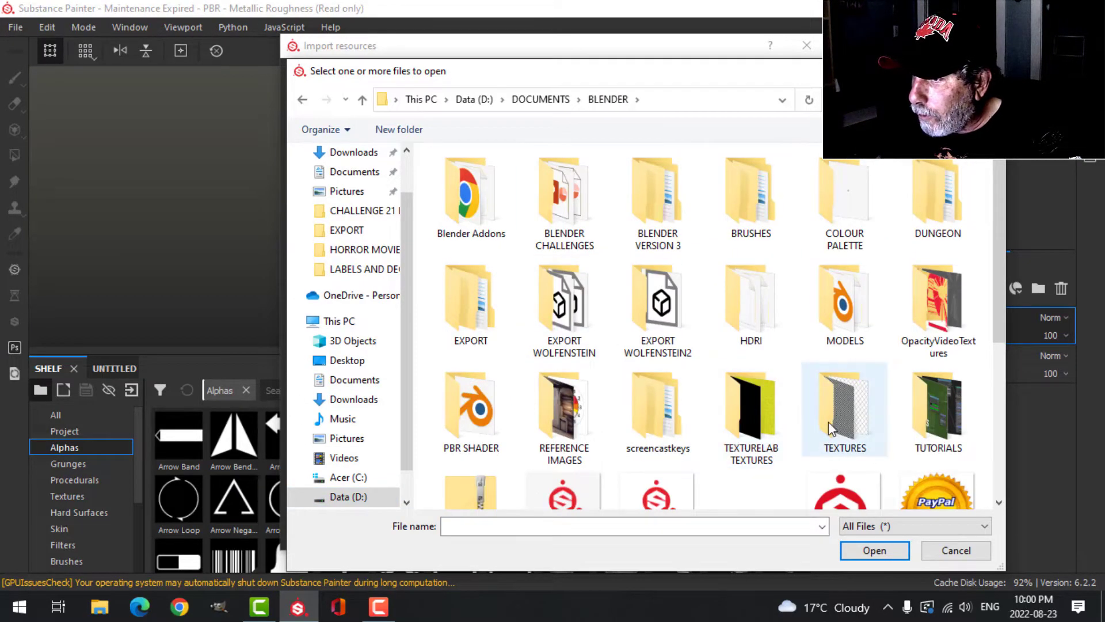
double_click(829, 423)
double_click(491, 305)
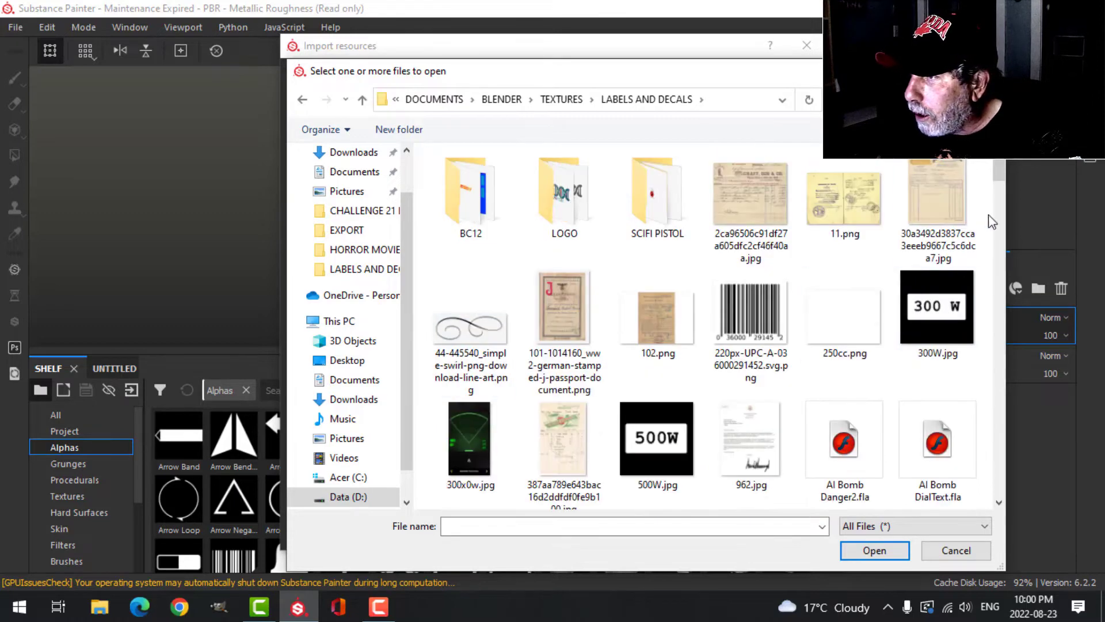
scroll(1005, 184, "down", 3)
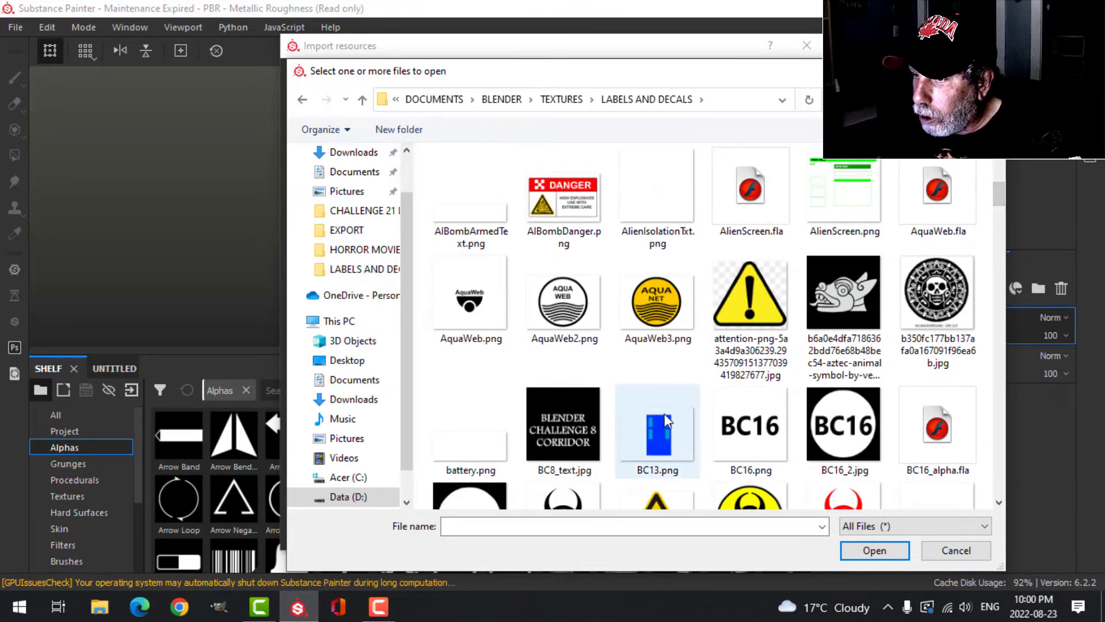
scroll(584, 316, "down", 3)
scroll(584, 316, "up", 2)
left_click(554, 285)
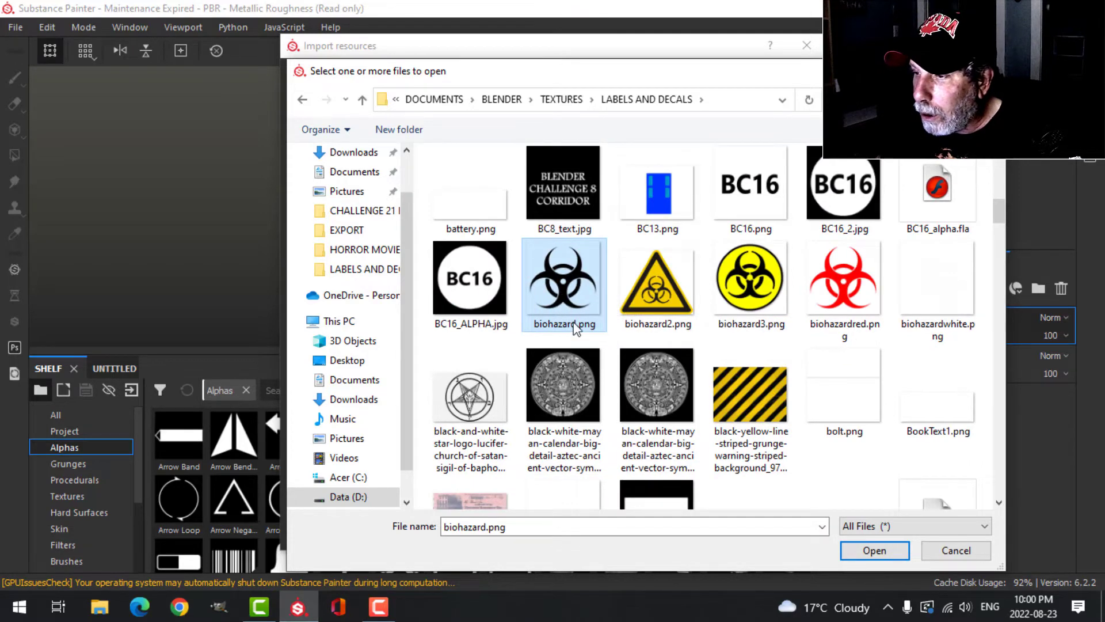
left_click(866, 551)
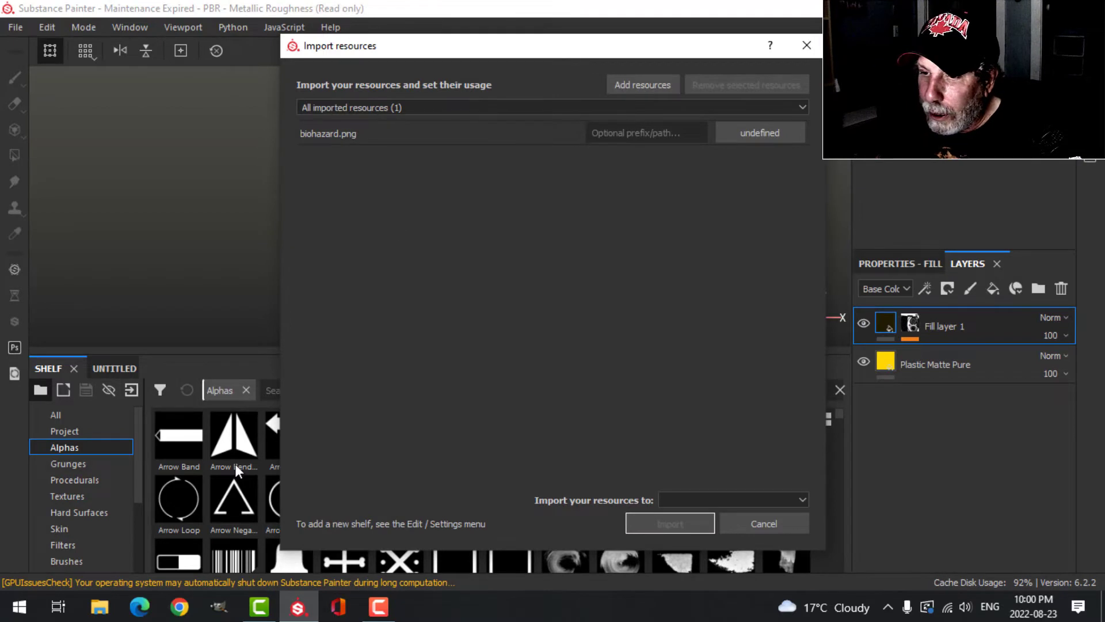
Step: Set biohazard.png's usage to alpha and import it into the current project
left_click(754, 136)
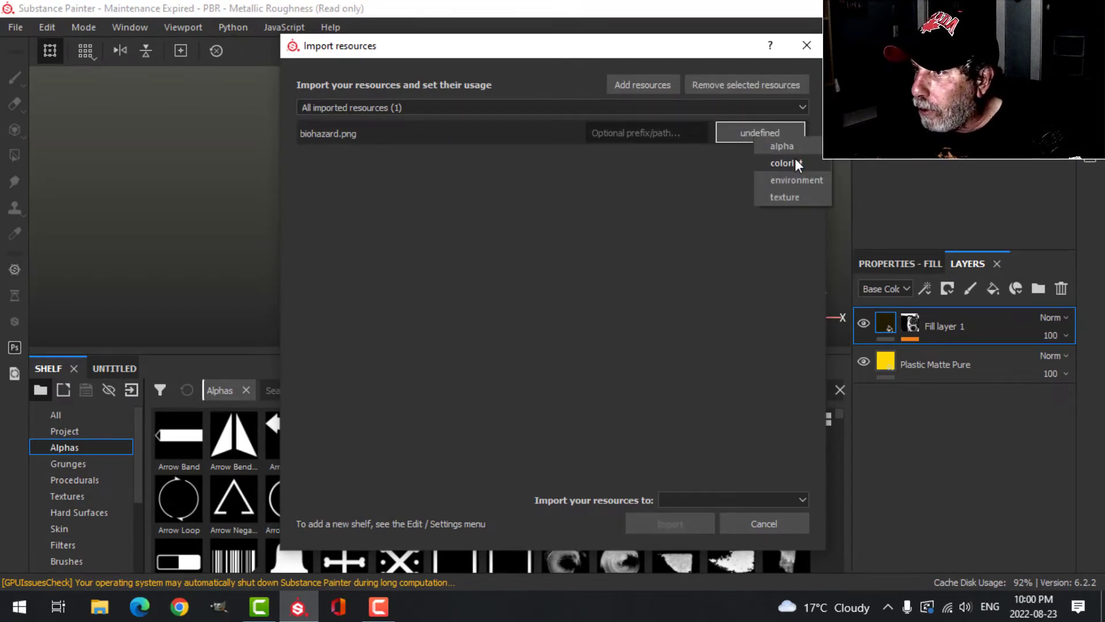
left_click(784, 145)
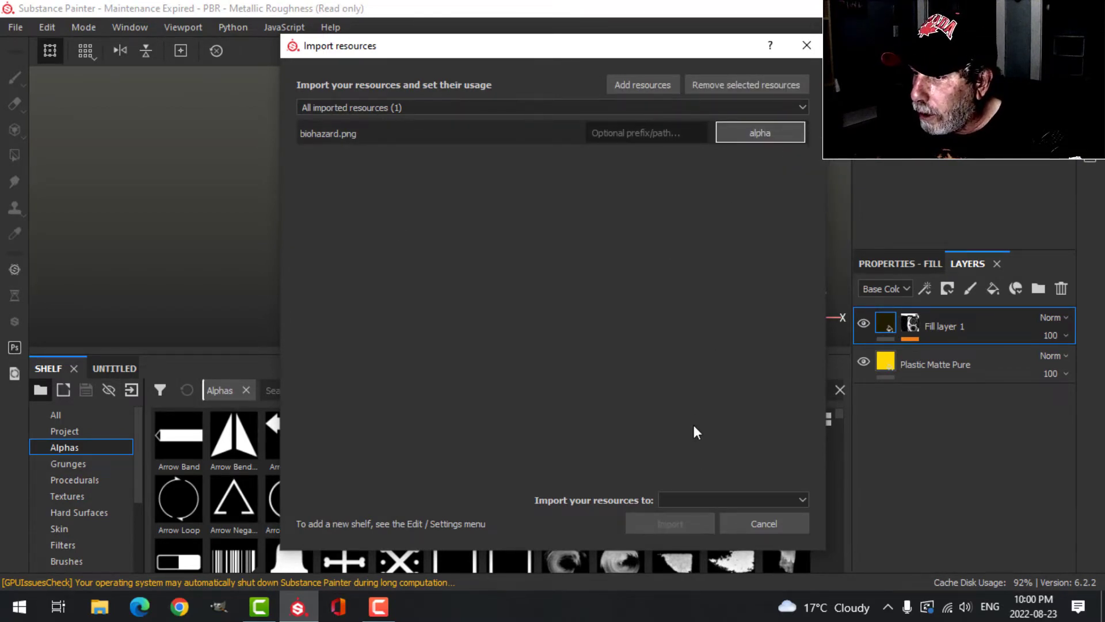
left_click(706, 500)
left_click(702, 522)
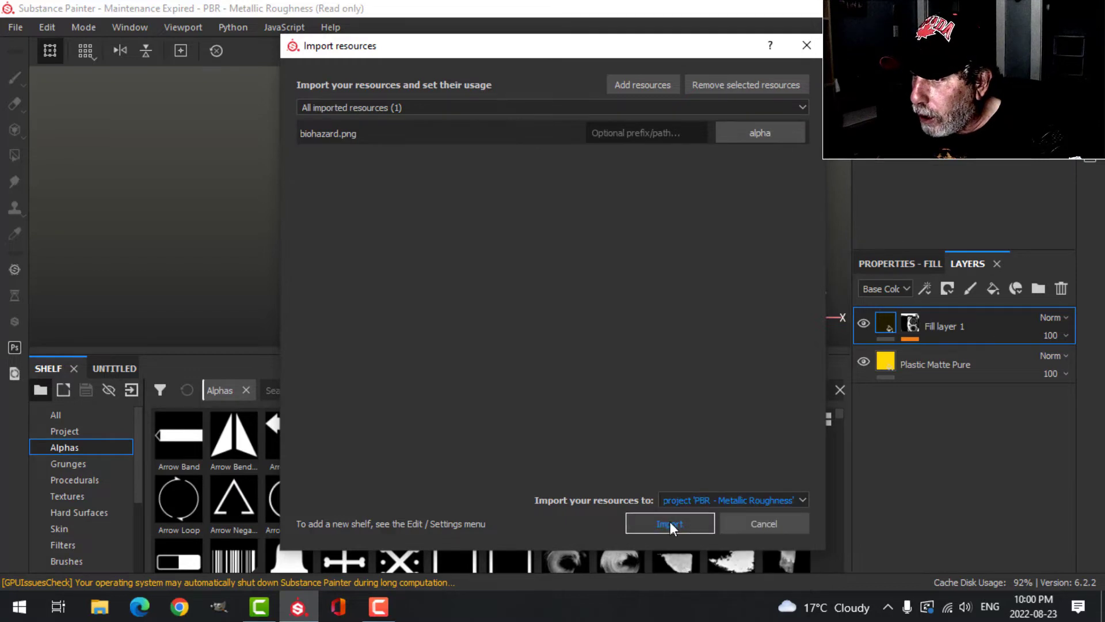
left_click(670, 522)
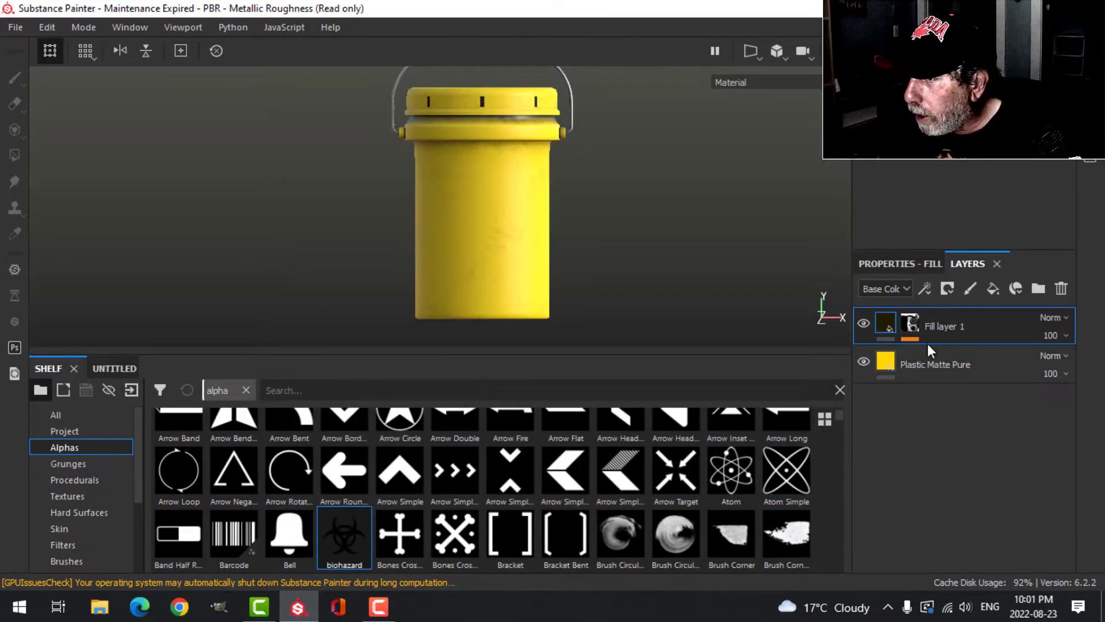
Step: Add a paint layer and restrict the brush to the color channel only
left_click(971, 289)
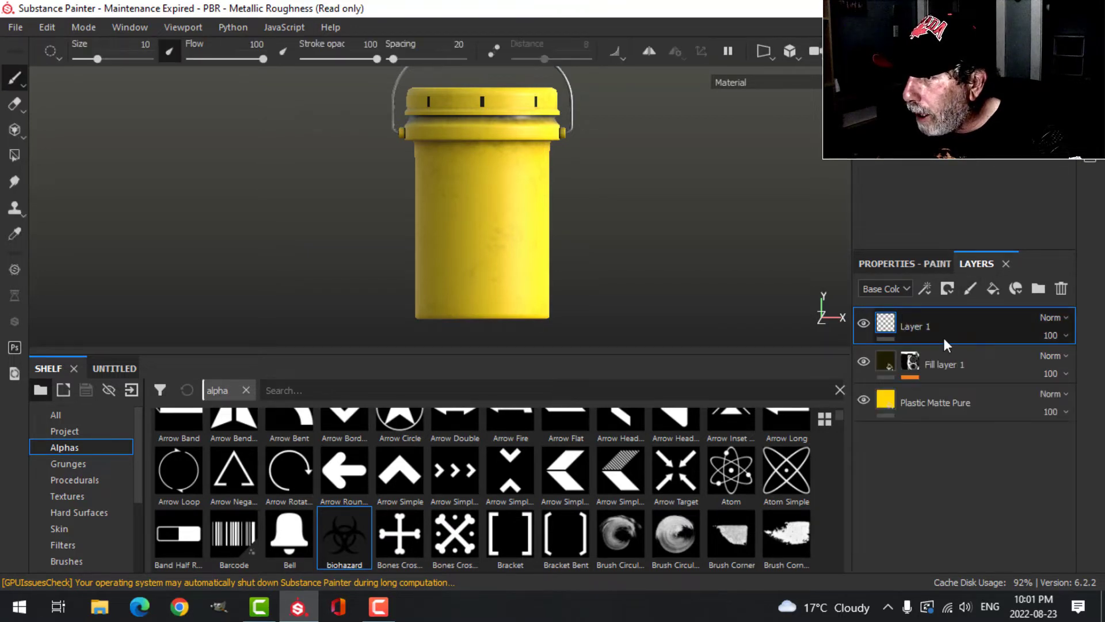
left_click(904, 264)
scroll(945, 450, "down", 5)
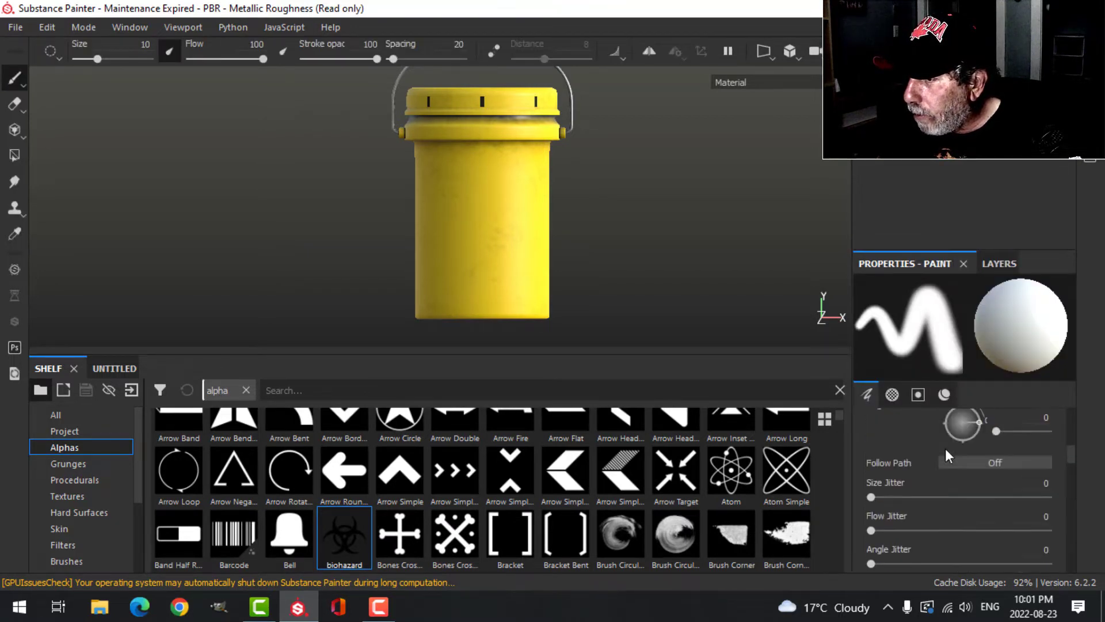
scroll(945, 448, "down", 10)
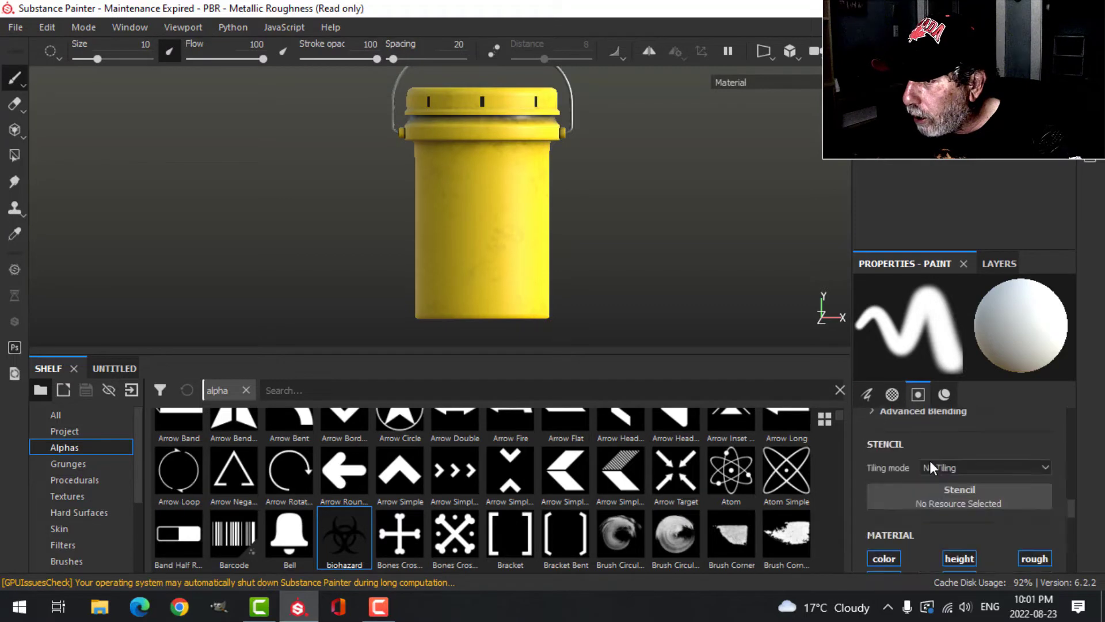
scroll(930, 462, "down", 5)
left_click(896, 416, "alt")
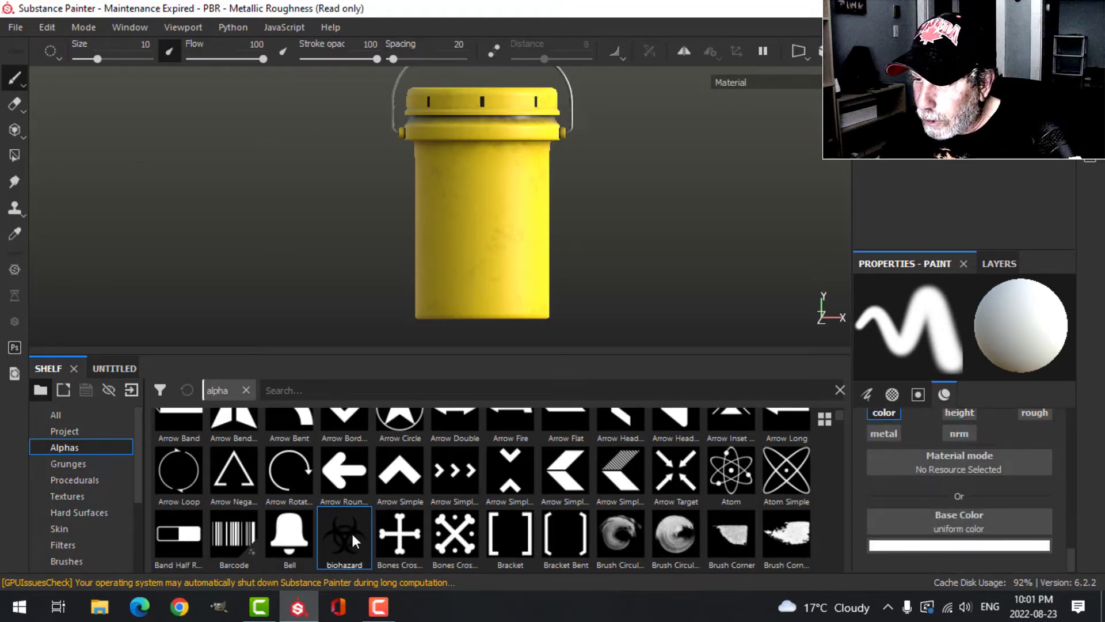
Step: Use the biohazard image as the brush base colour and raise the size to 76.13
left_click_drag(343, 530, 905, 517)
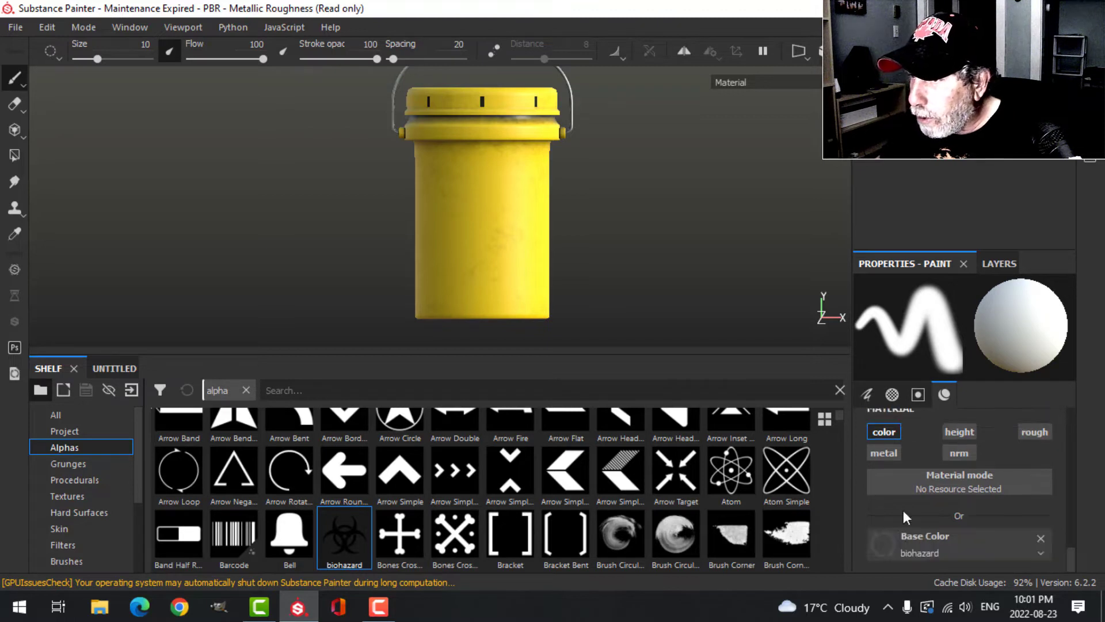
right_click_drag(491, 229, 492, 228, "ctrl")
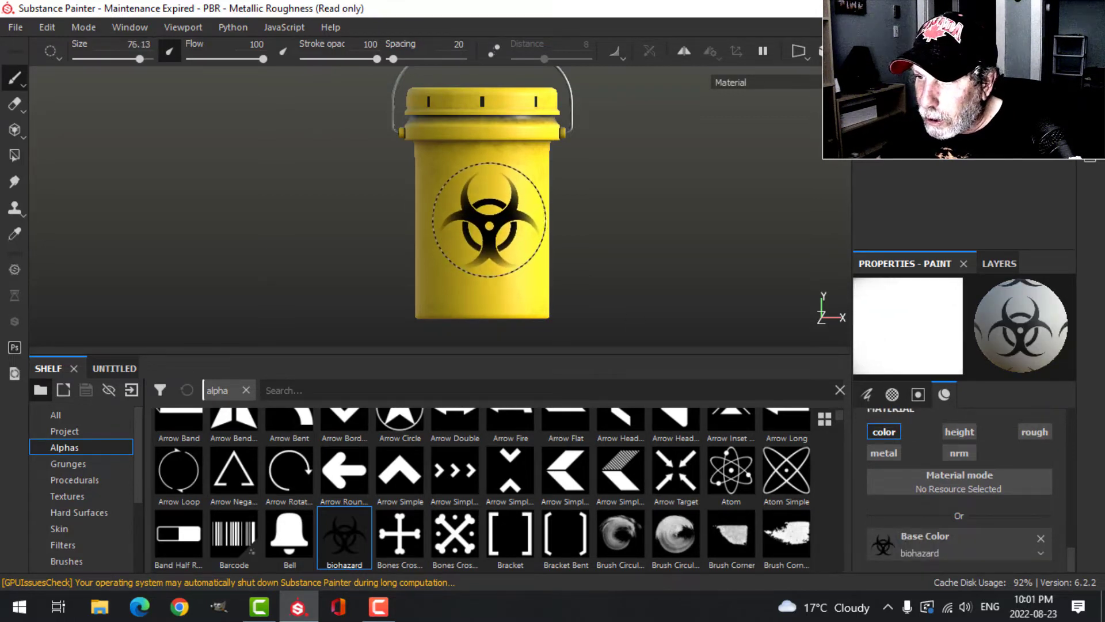
scroll(88, 504, "down", 1)
left_click(66, 512)
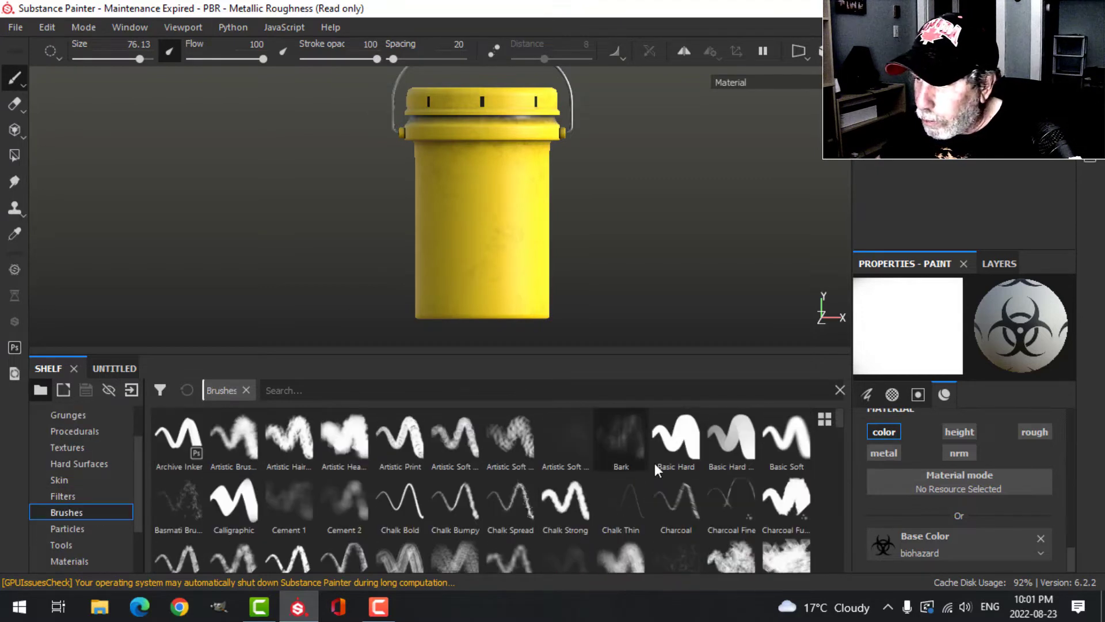
Step: Stamp the biohazard symbol once on the pail front with the Basic Hard brush at size 64
left_click(689, 440)
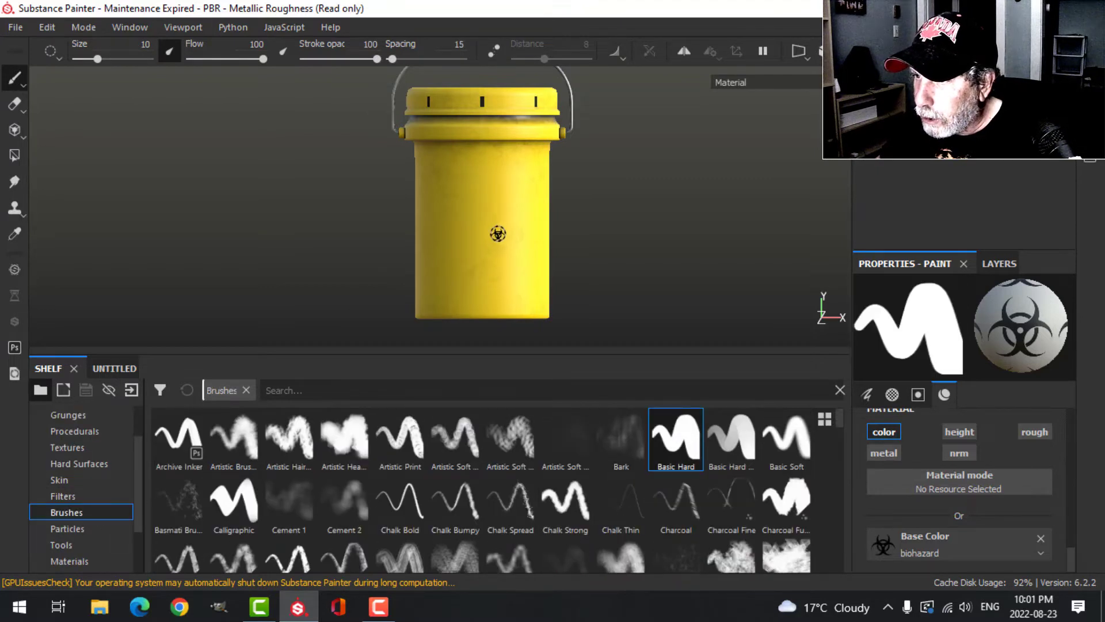
right_click_drag(490, 233, 490, 233, "ctrl")
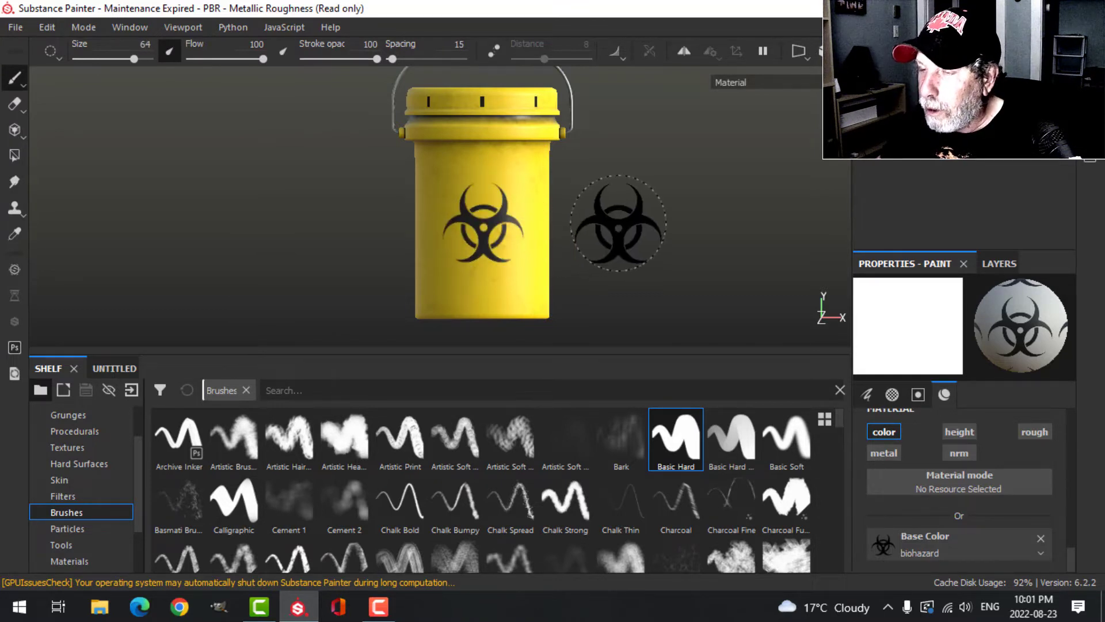
left_click_drag(617, 225, 542, 246, "alt")
middle_click_drag(602, 225, 598, 275, "alt")
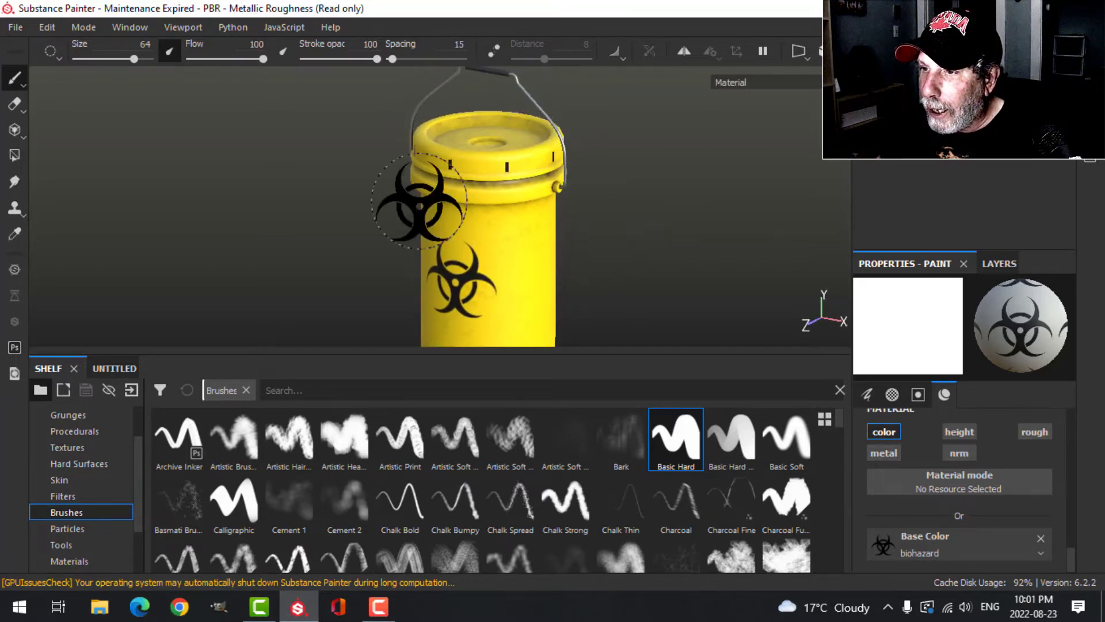
left_click_drag(589, 248, 629, 222, "alt")
left_click_drag(563, 259, 581, 236, "alt")
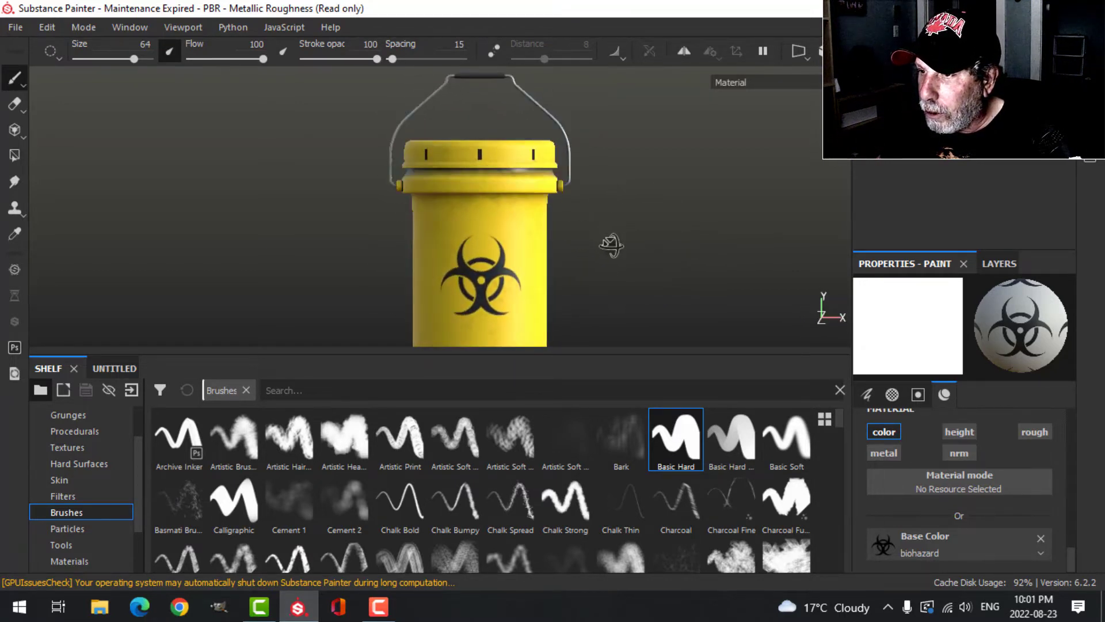
middle_click_drag(612, 246, 610, 207, "alt")
scroll(601, 233, "up", 3)
middle_click_drag(590, 282, 606, 216, "alt")
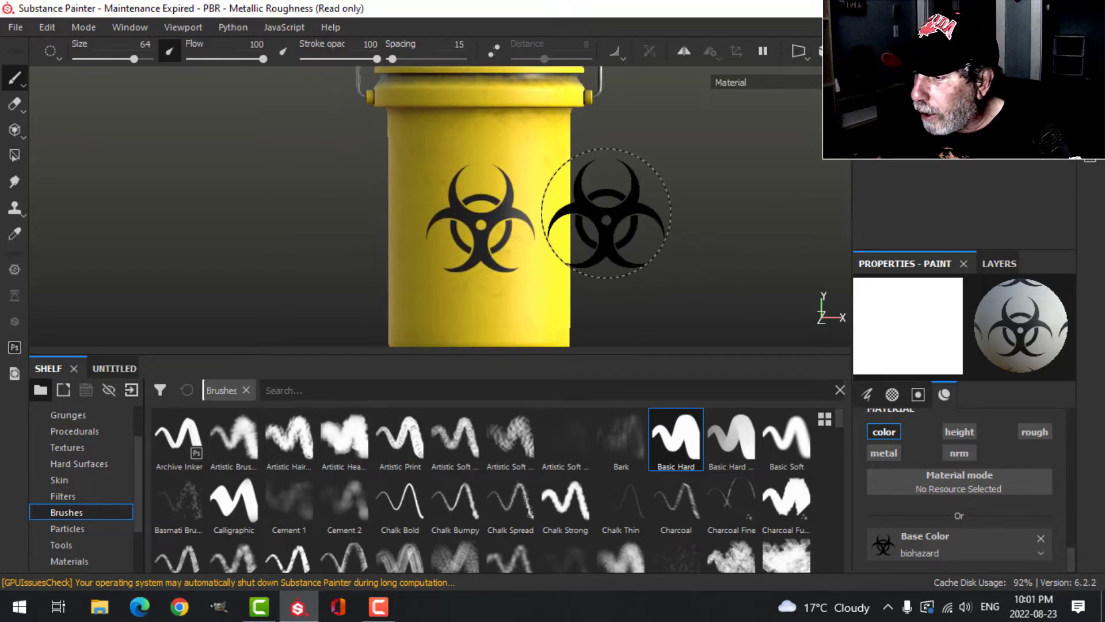
middle_click_drag(589, 255, 590, 246, "alt")
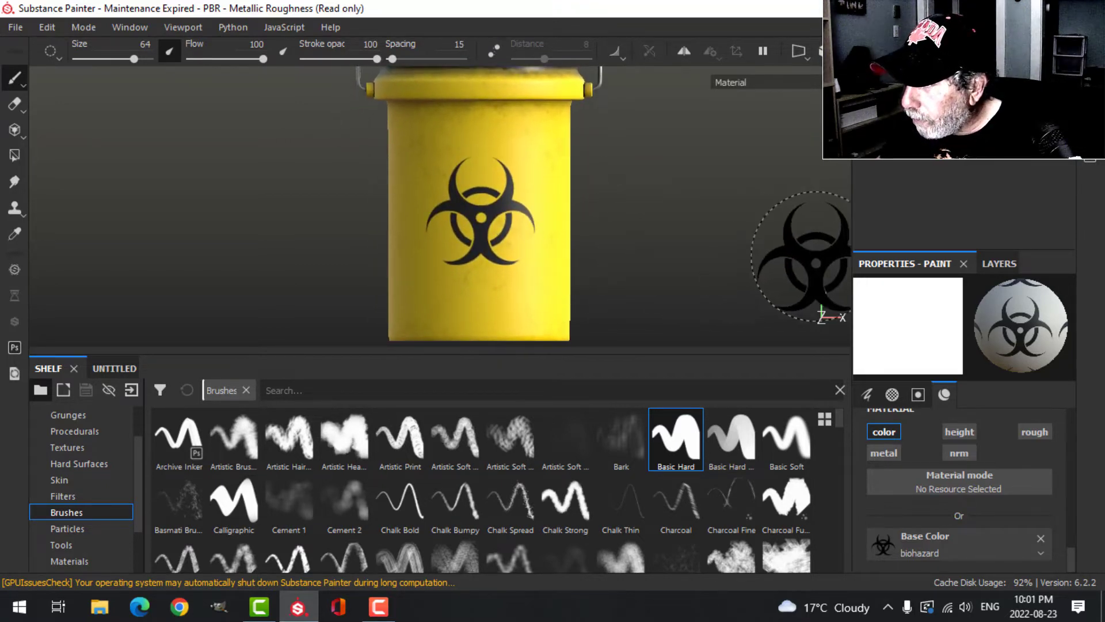
left_click(1000, 263)
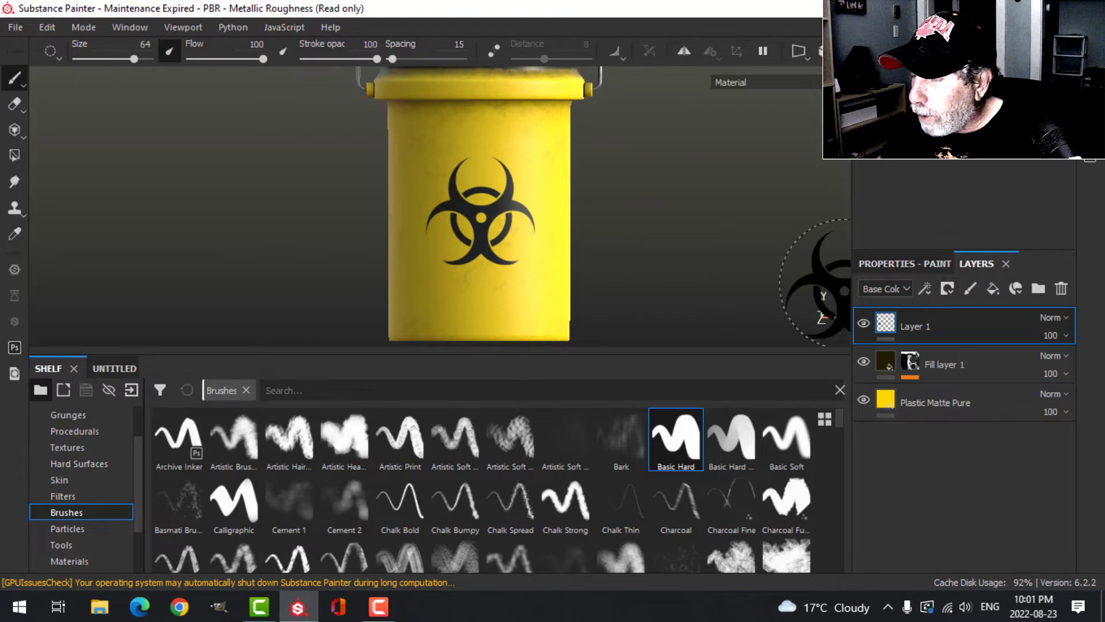
Step: Give the biohazard Layer 1 a black mask and add a generator to it
left_click(948, 289)
left_click(962, 323)
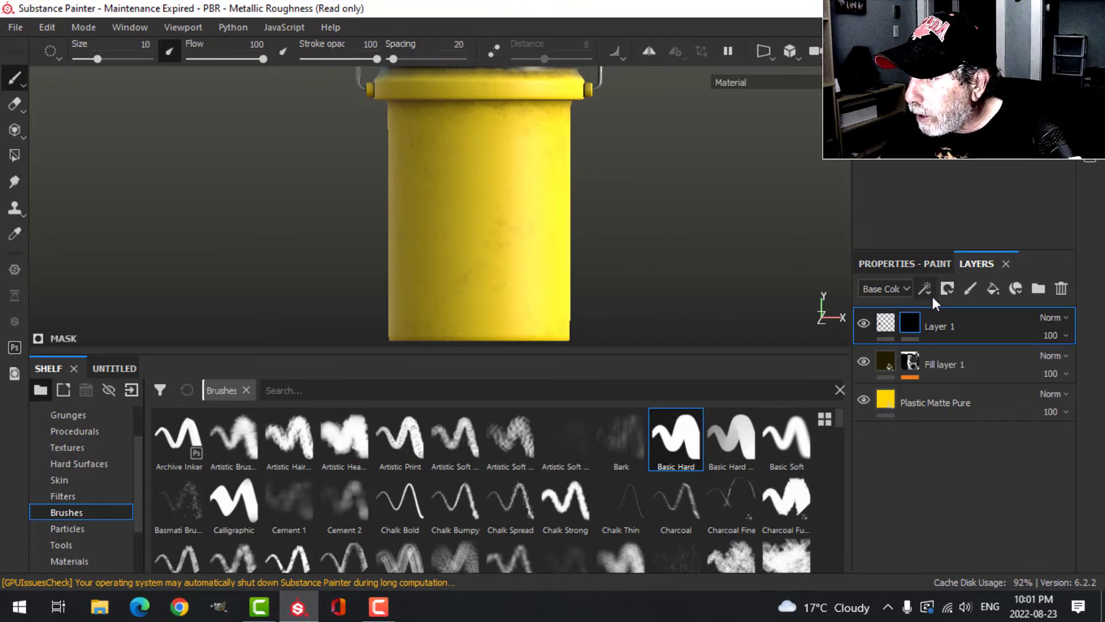
left_click(925, 288)
left_click(952, 311)
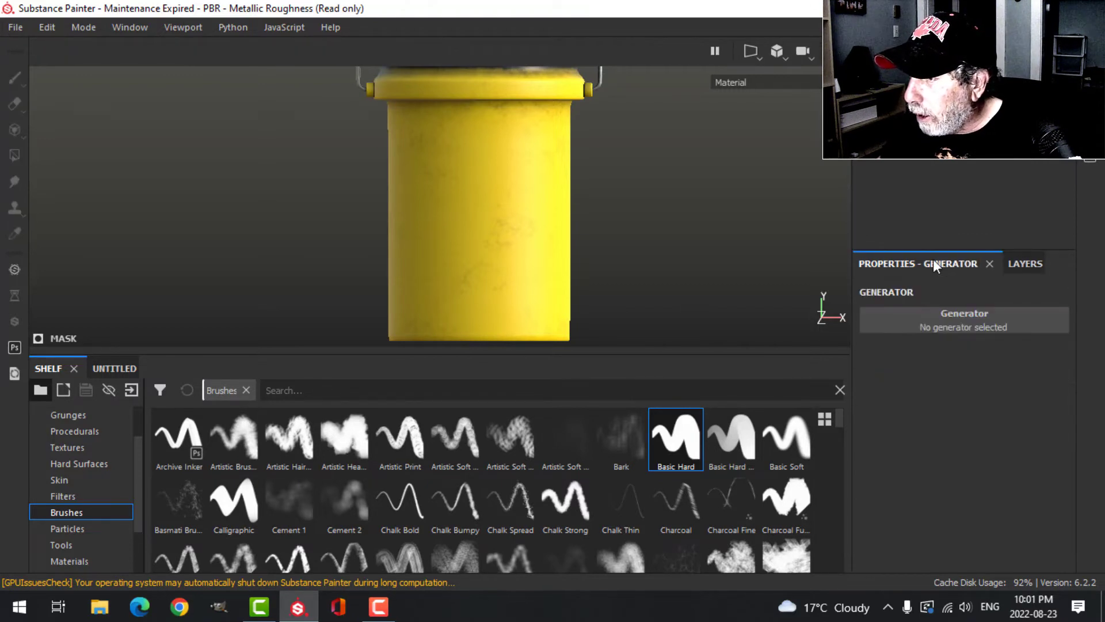
Step: Pick Grunge Leaks as the mask generator, leaving Balance at 0.5 after testing it
left_click(970, 313)
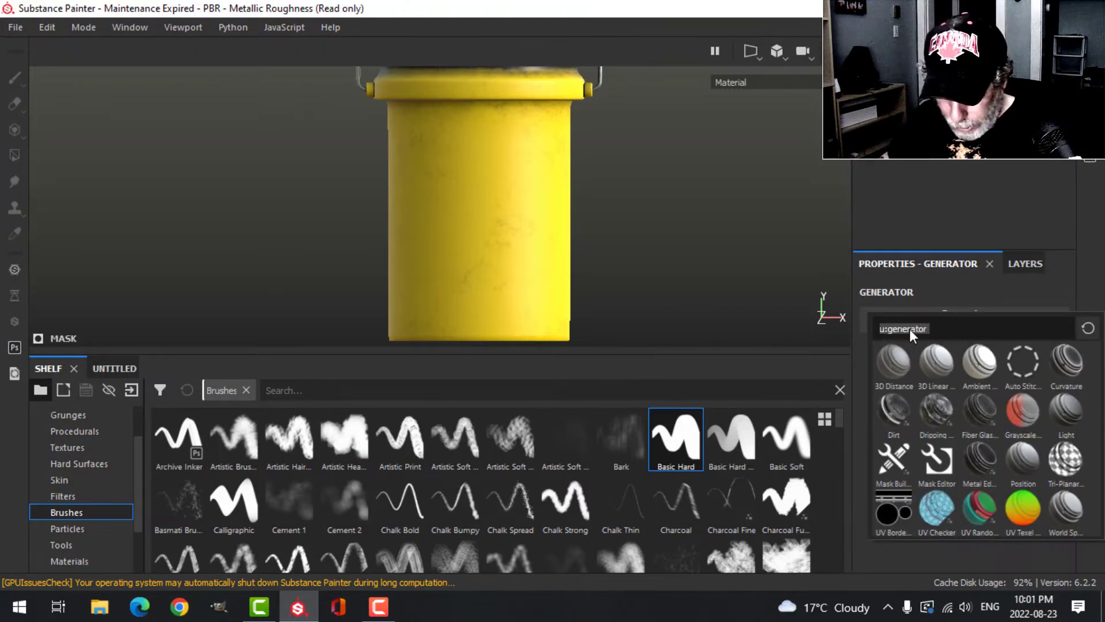
type("grunge")
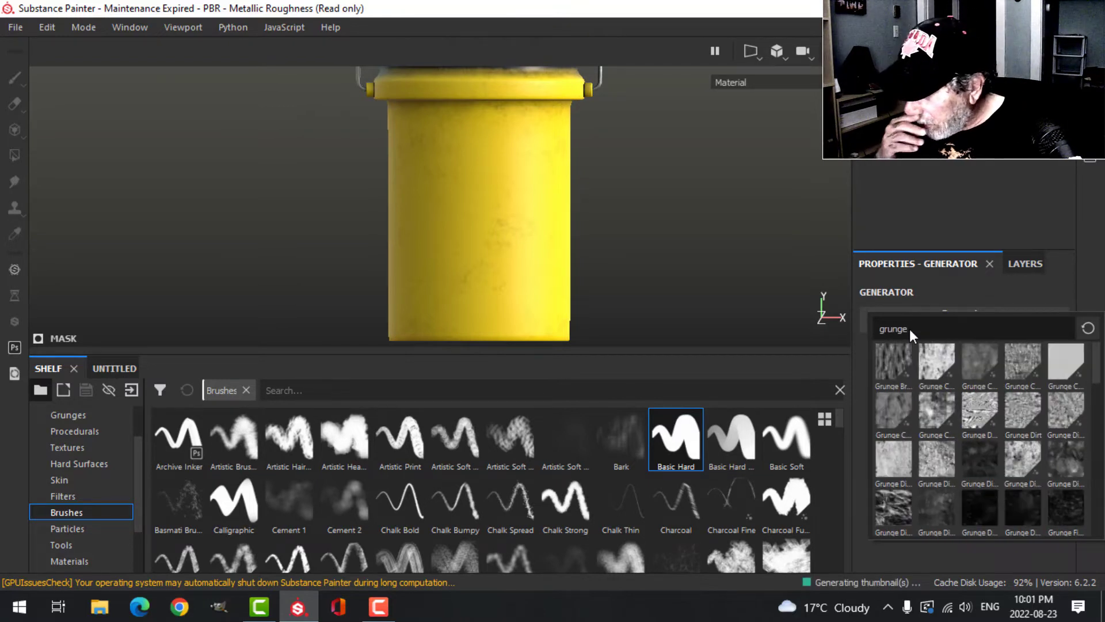
scroll(1016, 495, "down", 1)
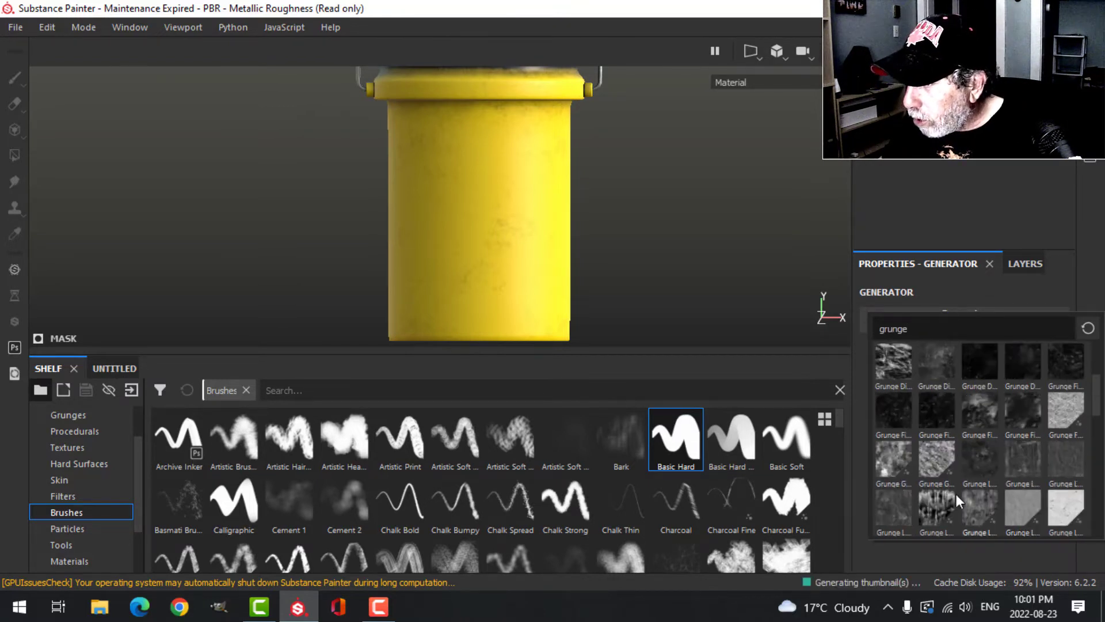
left_click(944, 509)
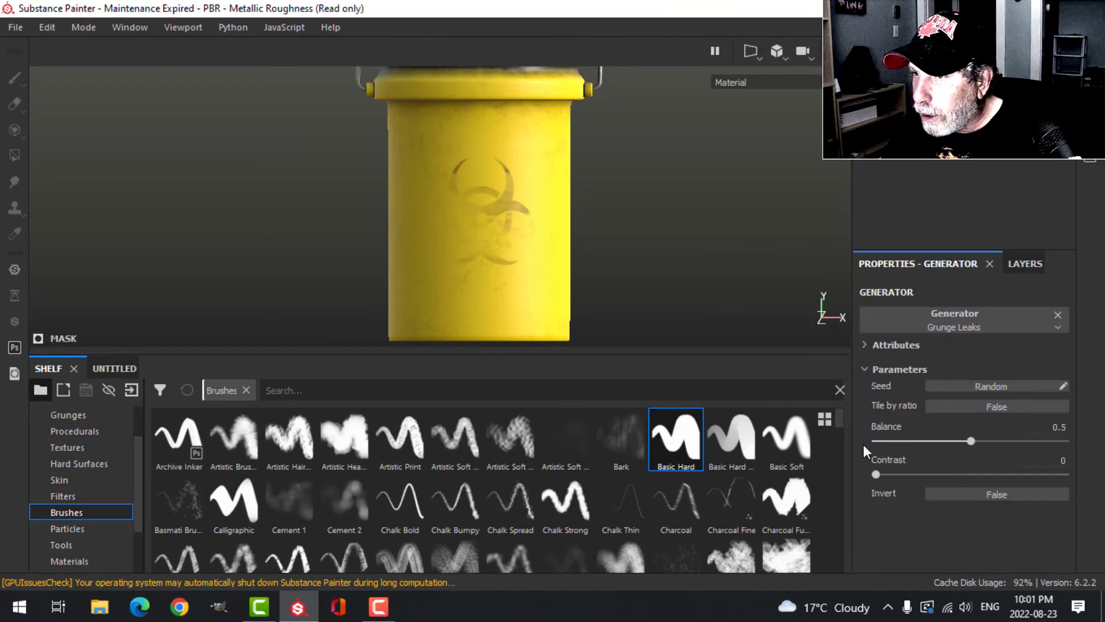
left_click_drag(976, 444, 1062, 438)
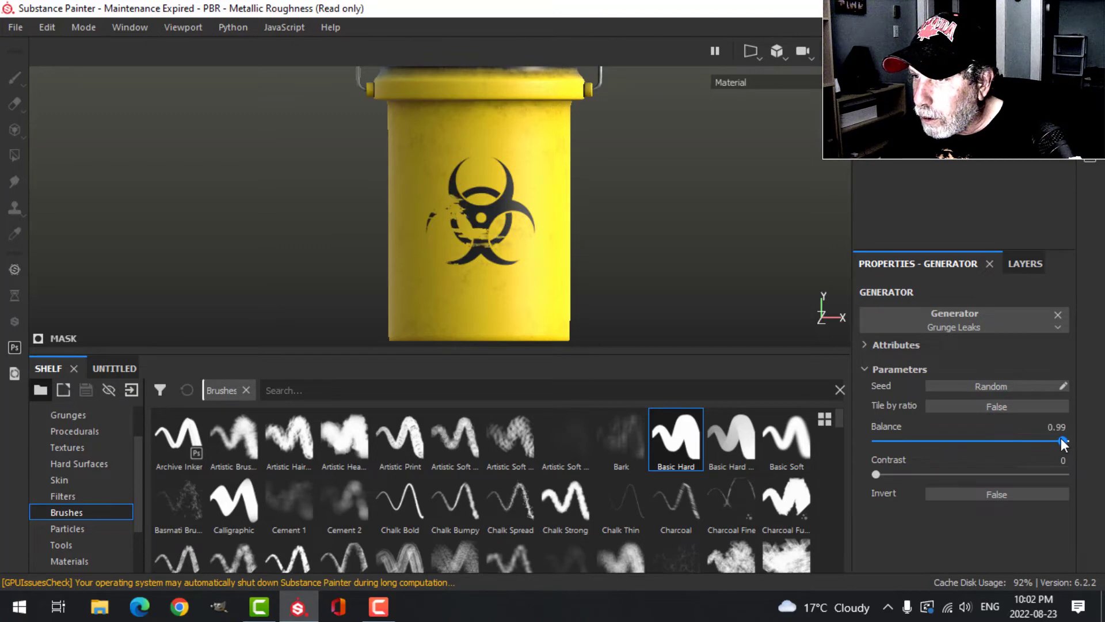
key("ctrl+z")
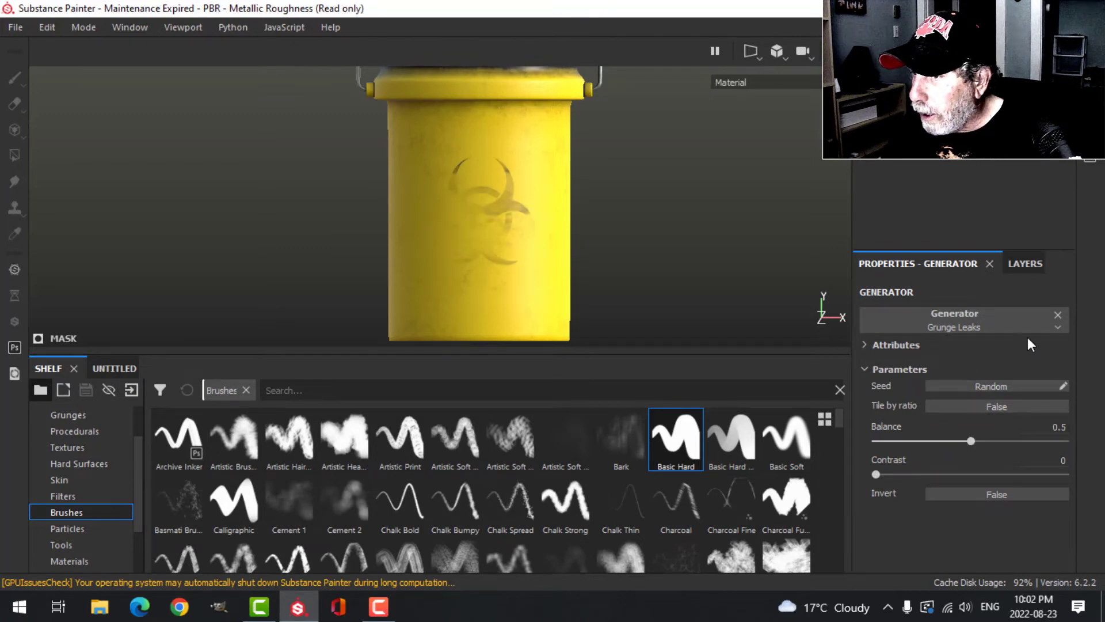
Step: Replace the Grunge Leaks generator with Grunge Map 004, then undo a trial balance increase
left_click(1058, 314)
left_click(969, 321)
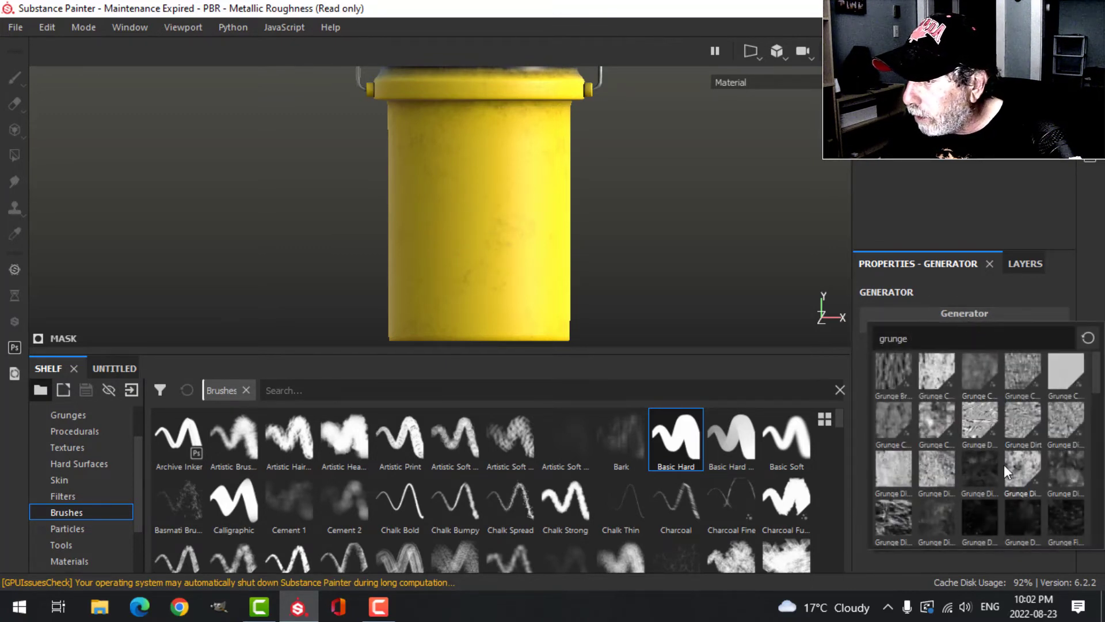
scroll(1002, 472, "down", 3)
scroll(1012, 451, "down", 3)
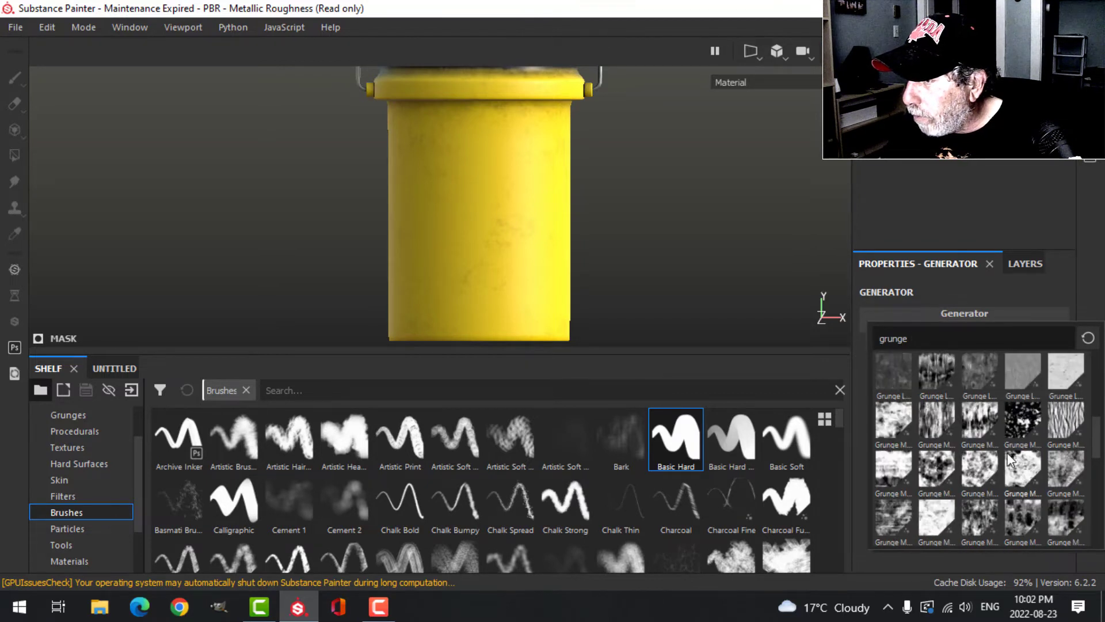
left_click(1029, 420)
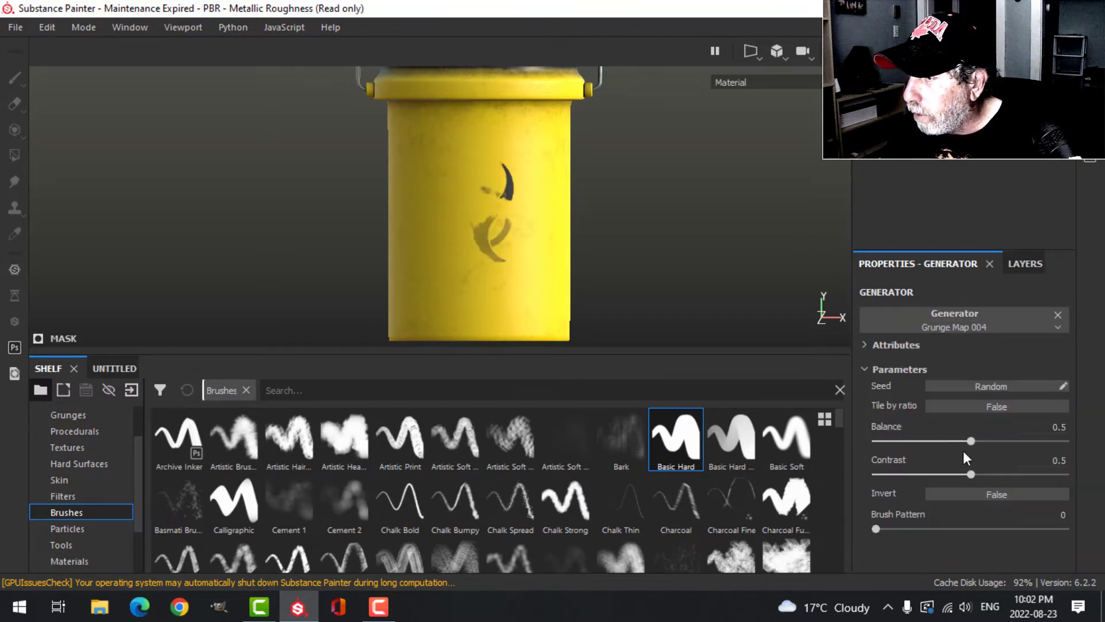
left_click_drag(973, 441, 1047, 441)
key("ctrl+z")
Step: Swap Grunge Map 004 for Grunge Dirt Splats and settle its balance at 0.96
left_click(1058, 316)
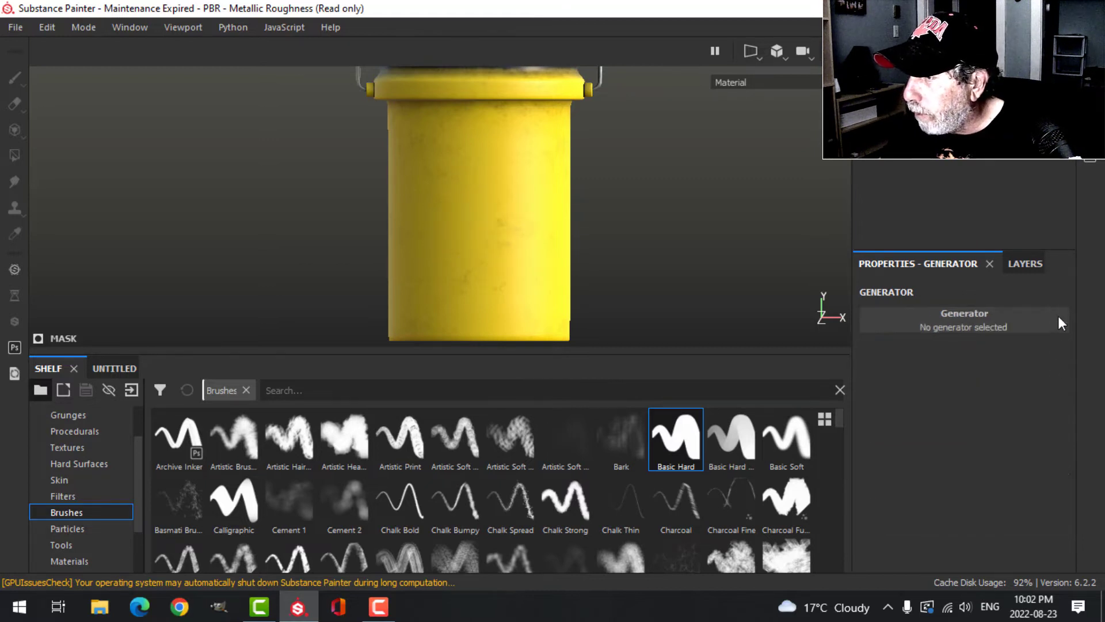
left_click(1001, 319)
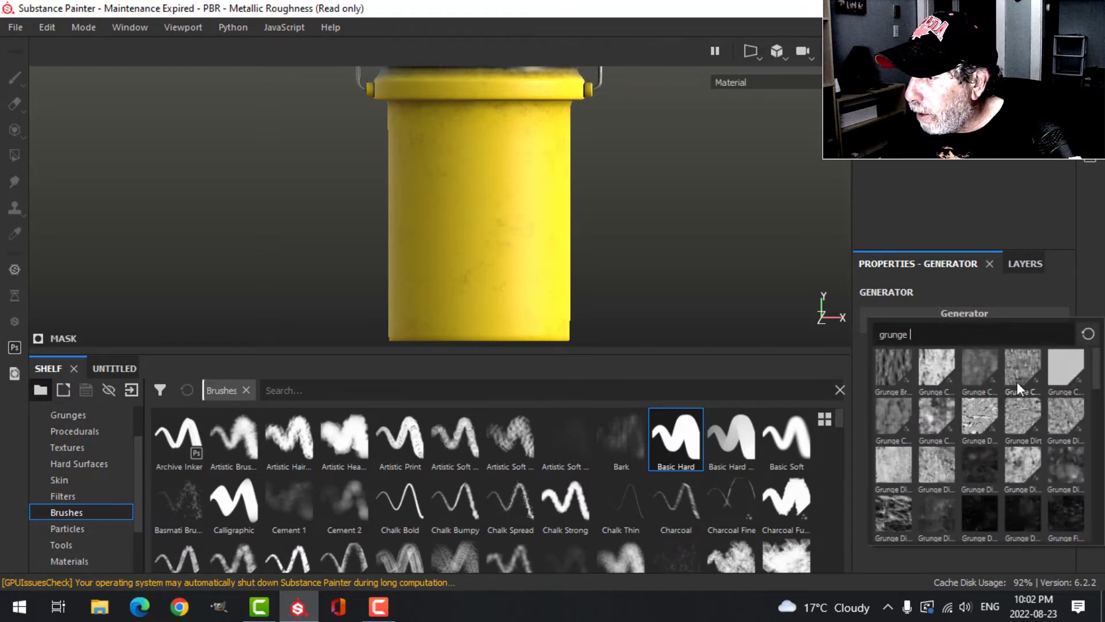
left_click(902, 518)
left_click_drag(972, 421, 1058, 424)
left_click_drag(672, 232, 690, 316, "alt")
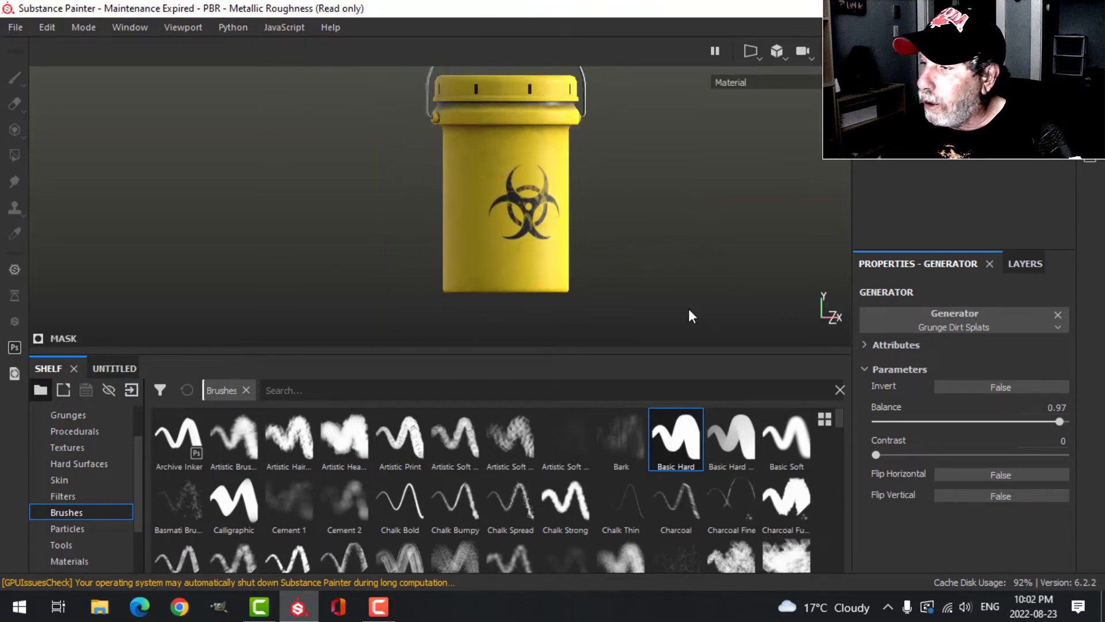
left_click_drag(1059, 422, 1057, 419)
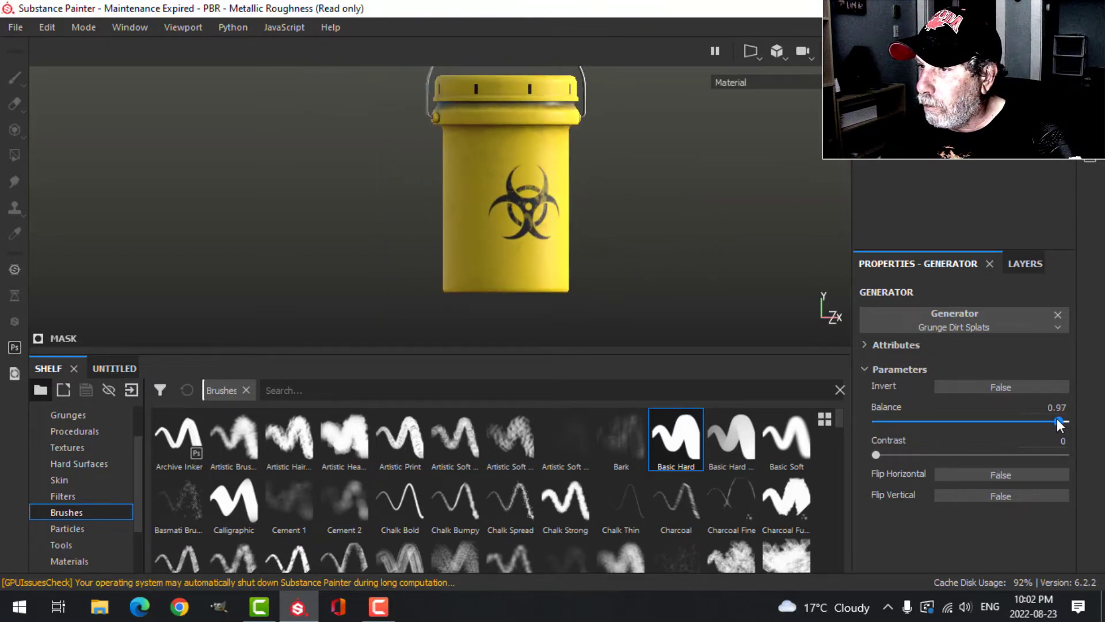
left_click_drag(666, 226, 624, 242, "alt")
Step: Reframe the pail and return to the layer stack with Layer 1 selected
scroll(625, 247, "up", 3)
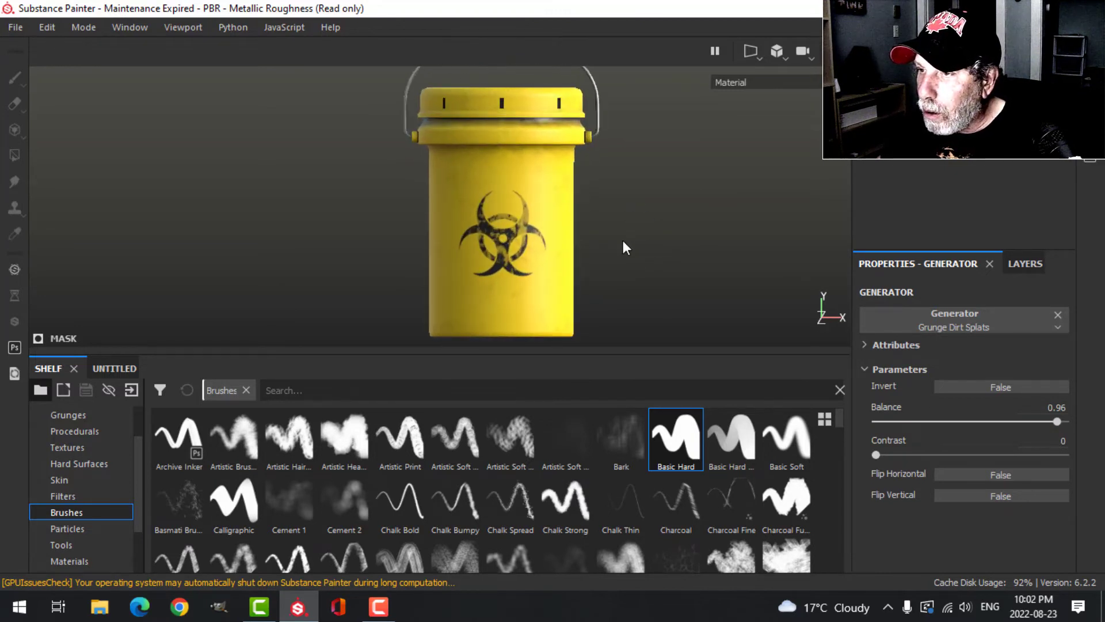
middle_click_drag(625, 247, 622, 232, "alt")
left_click(1041, 266)
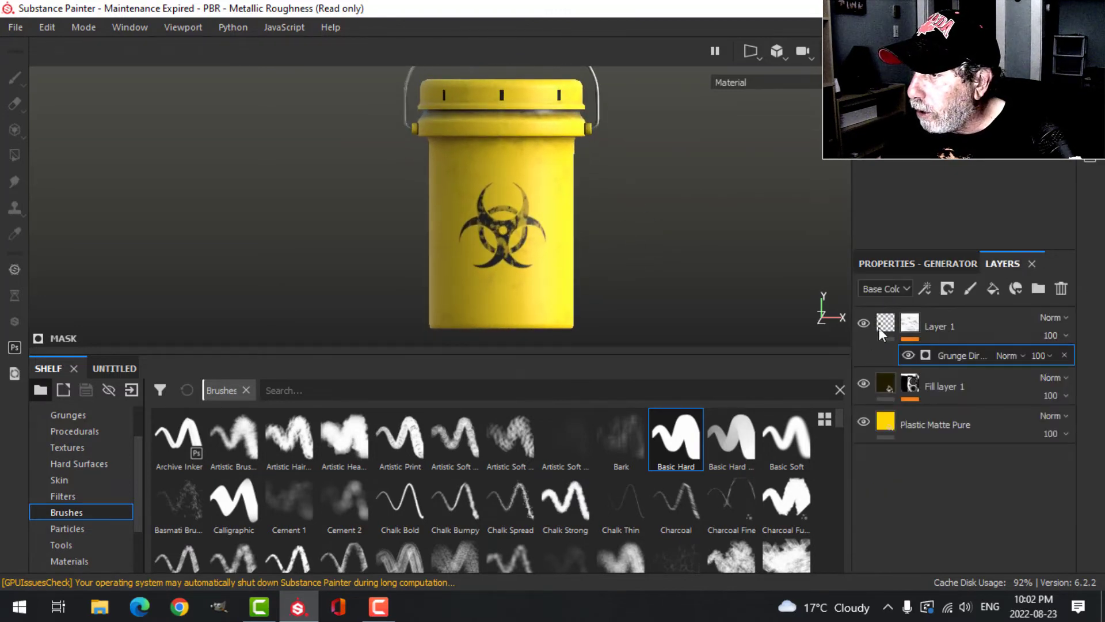
left_click(927, 327)
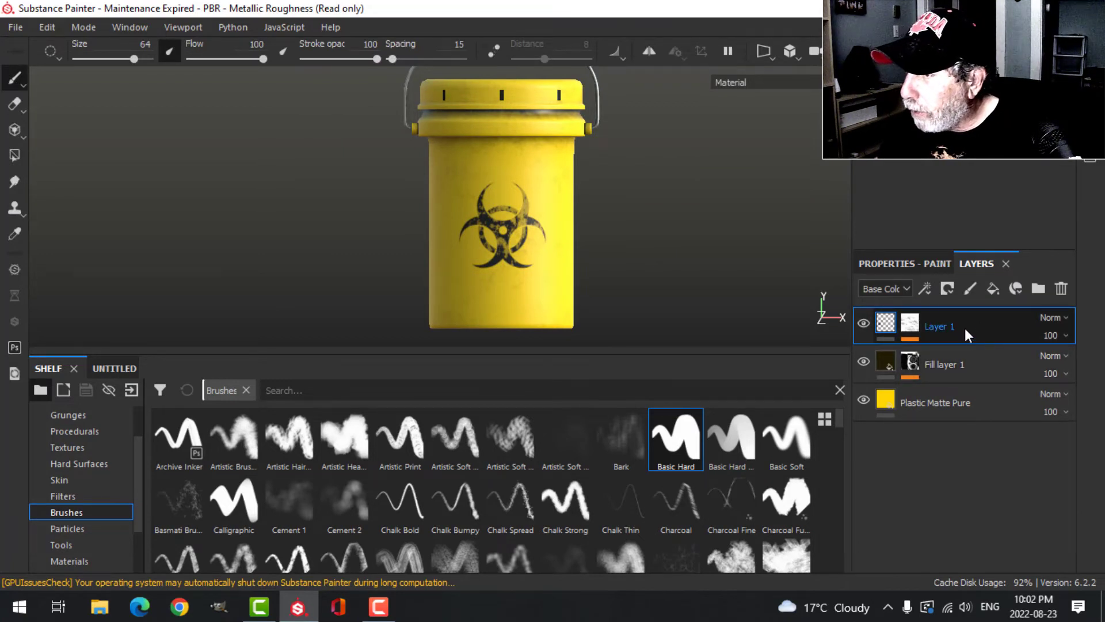
Step: Add Fill layer 2 with a black mask, limited to roughness only at 0.3
left_click(993, 289)
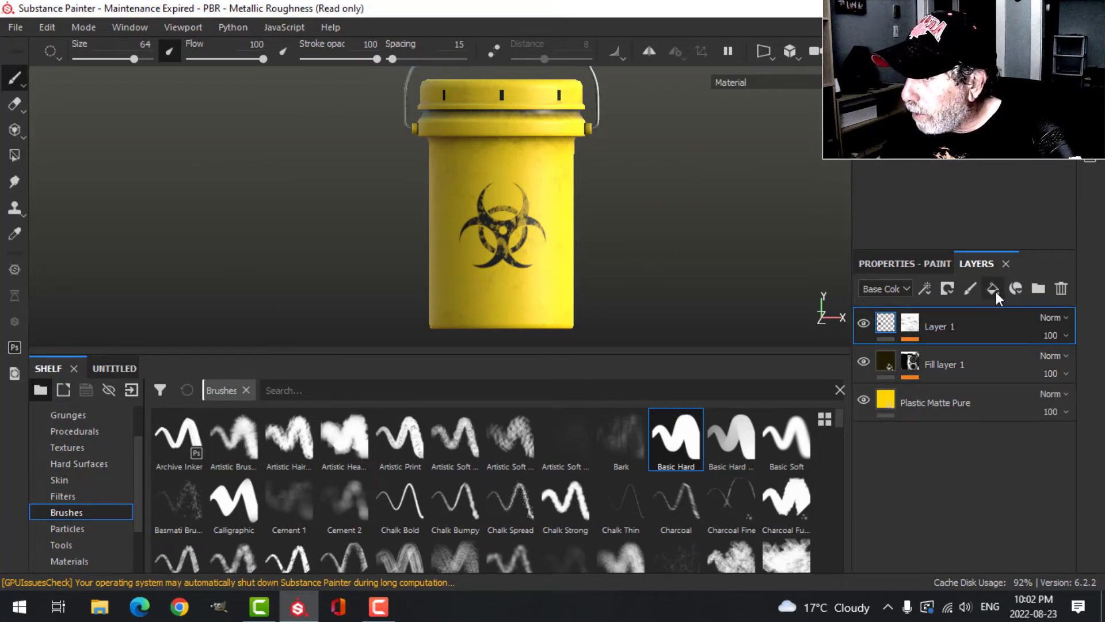
left_click(947, 287)
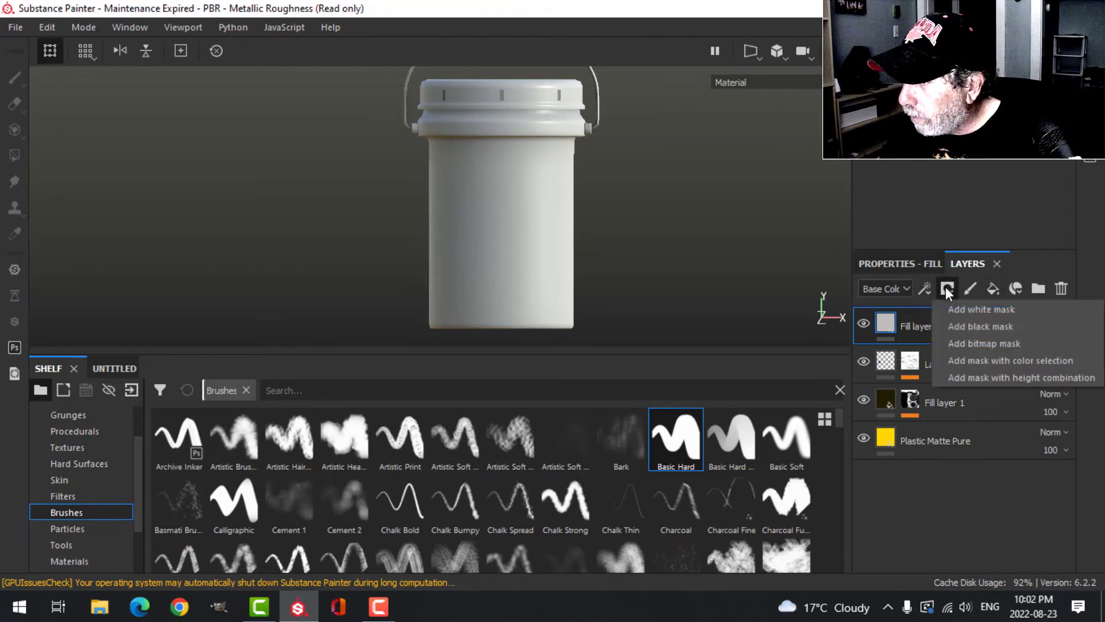
left_click(963, 326)
left_click(889, 322)
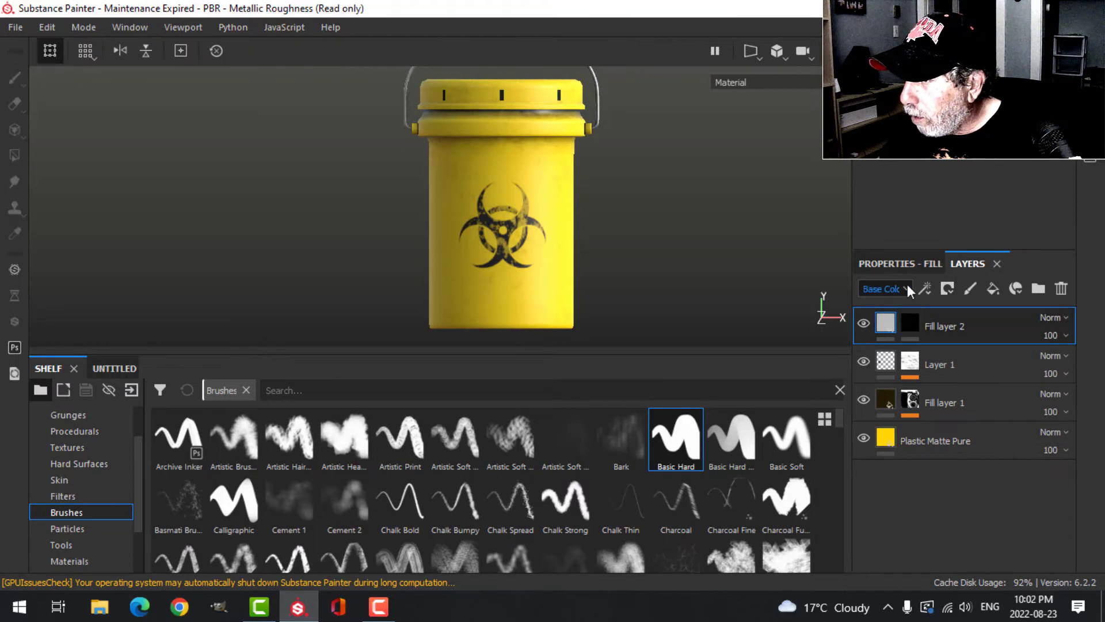
left_click(903, 264)
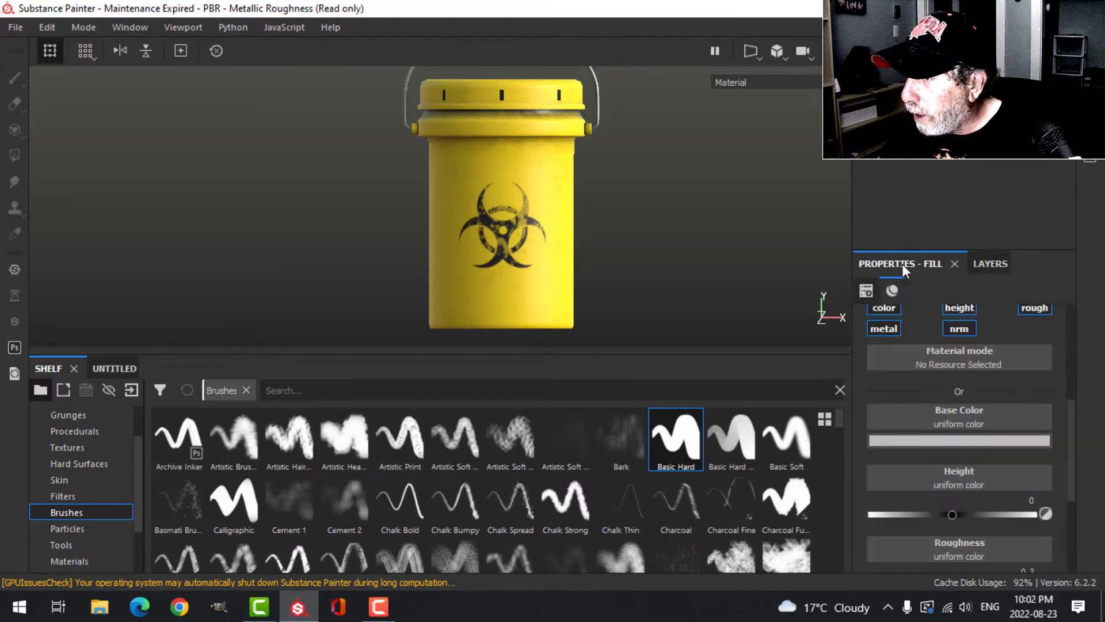
left_click(1034, 308)
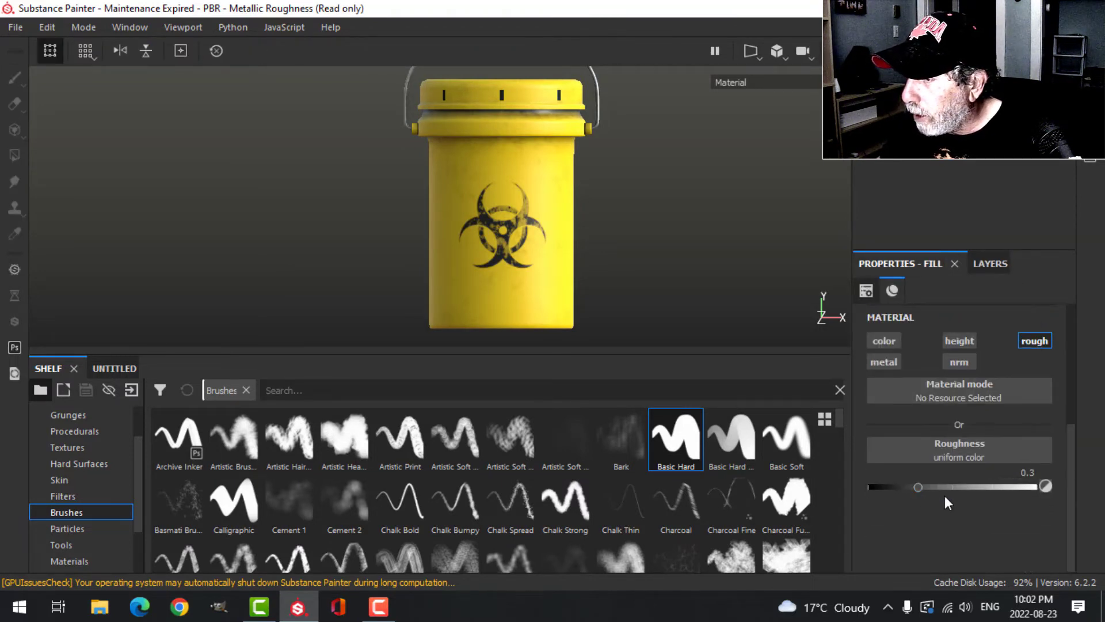
Step: Add a generator effect to Fill layer 2's black mask
left_click(991, 265)
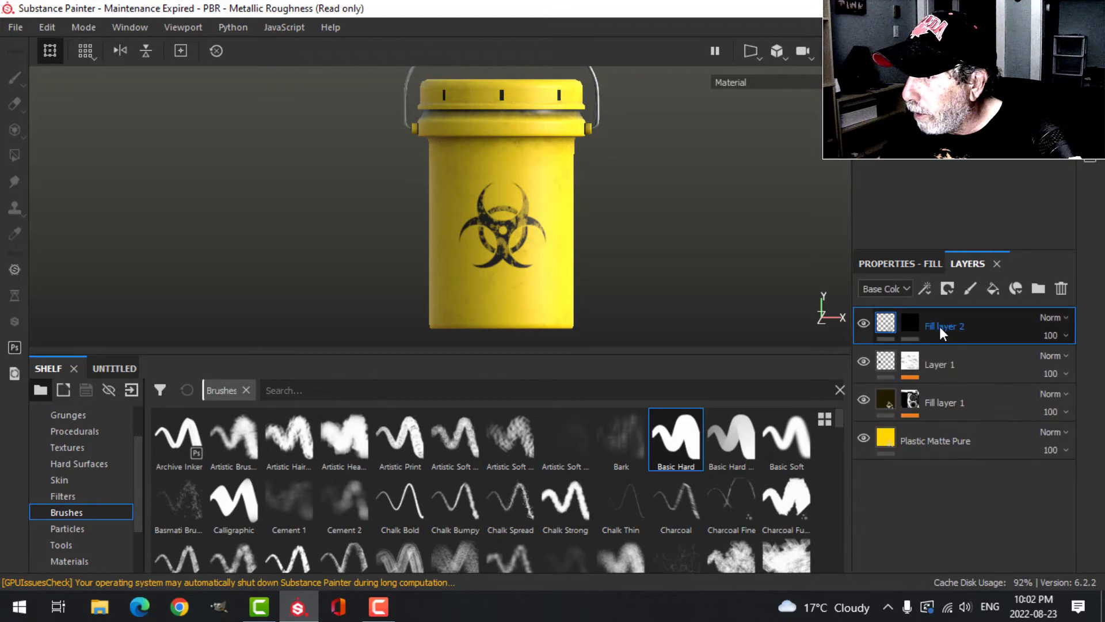
left_click(909, 326)
left_click(926, 287)
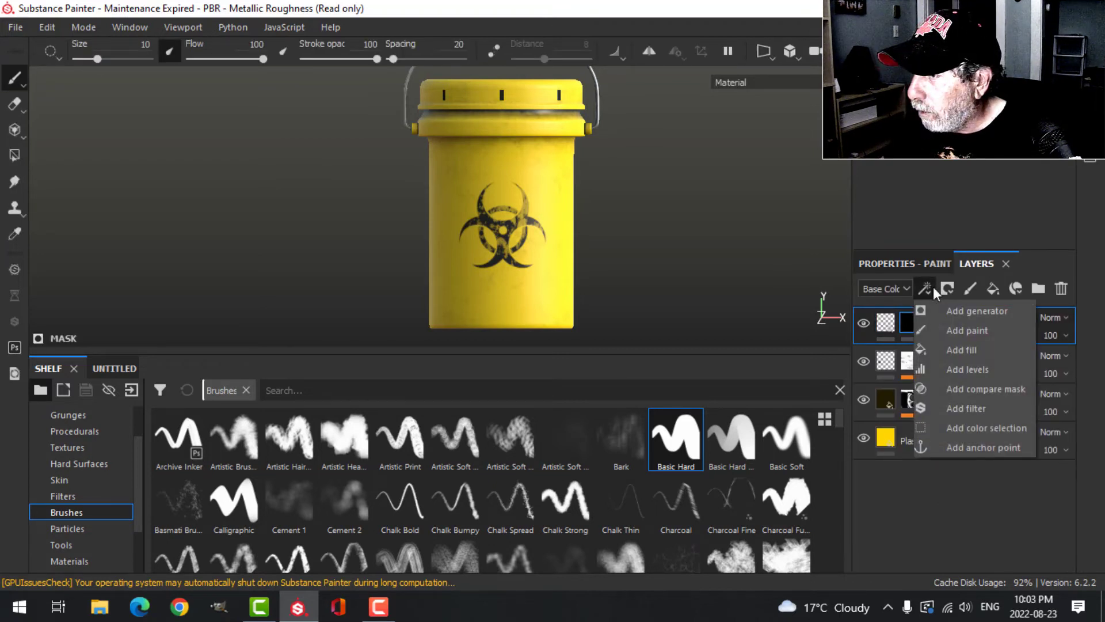
left_click(958, 311)
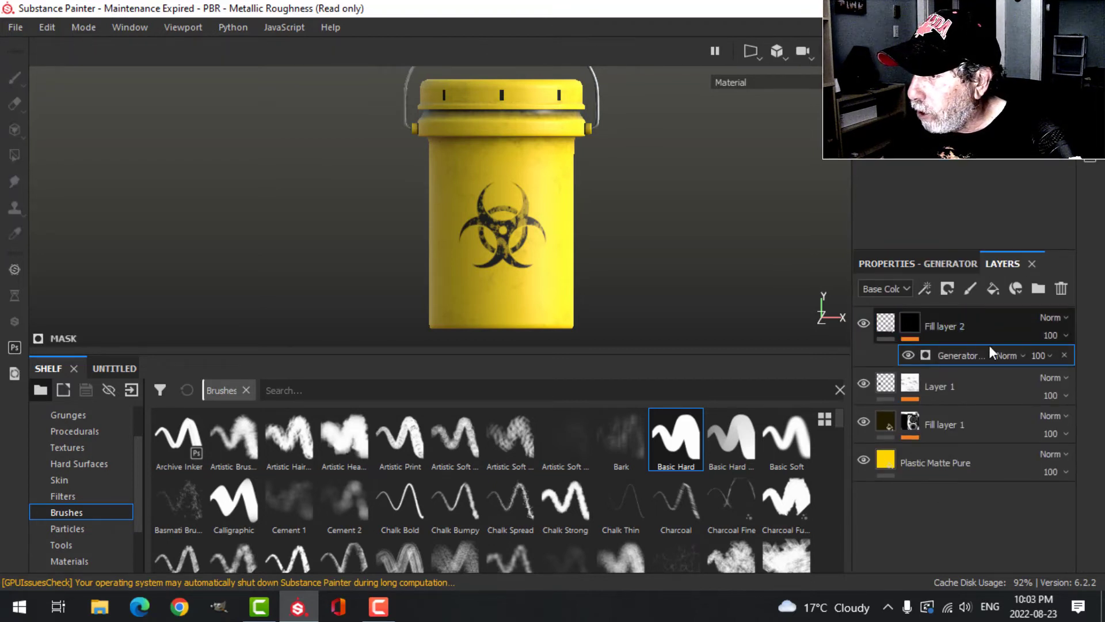
Step: Set the mask generator to Grunge Map 002
left_click(925, 264)
left_click(975, 316)
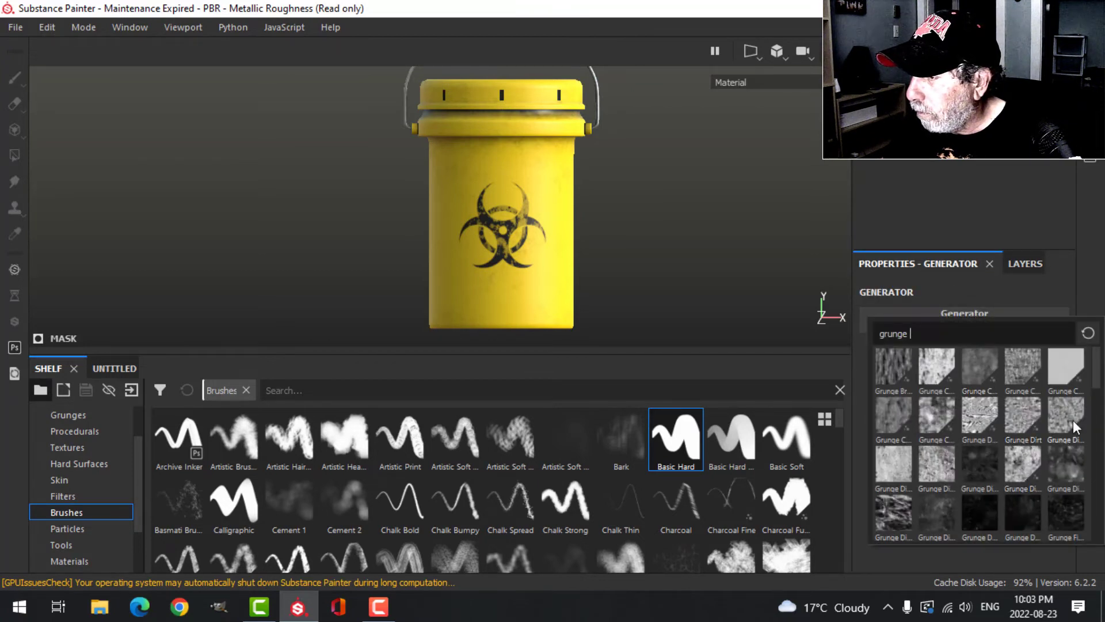
scroll(923, 434, "down", 5)
left_click(934, 419)
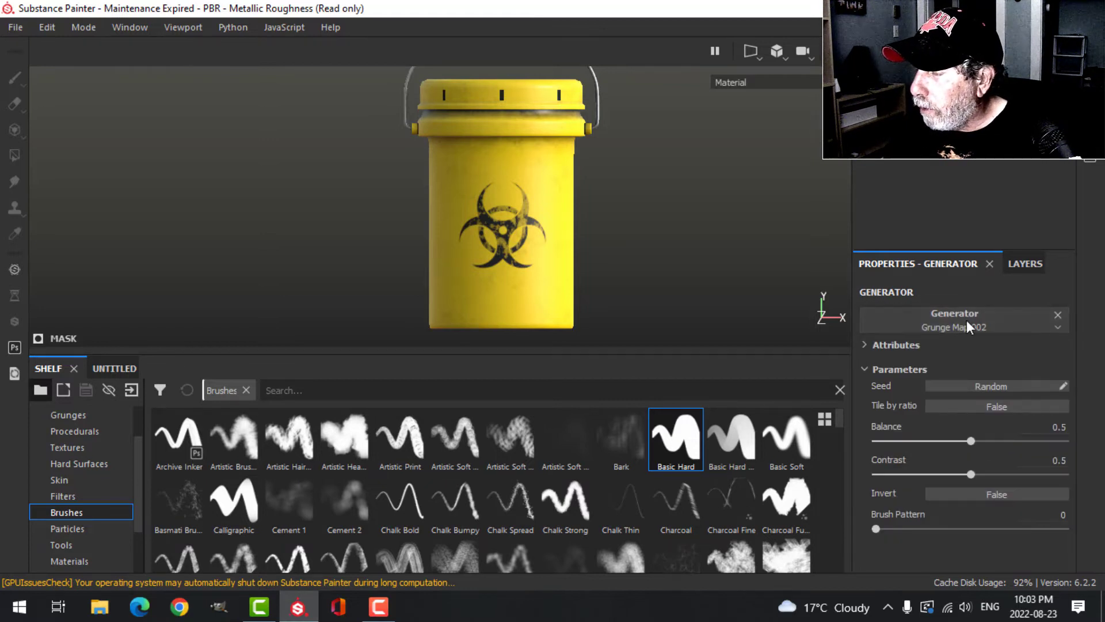
Step: Inspect the pail from several angles and raise Grunge Map 002's balance to about 0.78
left_click_drag(538, 227, 622, 242, "alt")
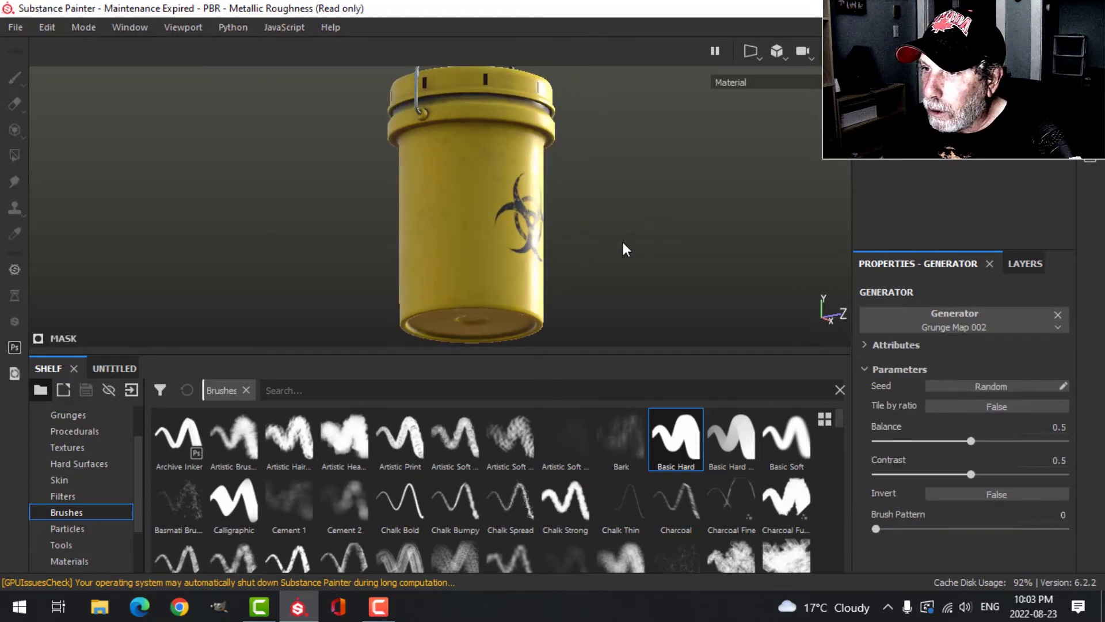
right_click_drag(603, 234, 559, 250, "shift")
scroll(562, 252, "up", 2)
scroll(562, 252, "up", 2)
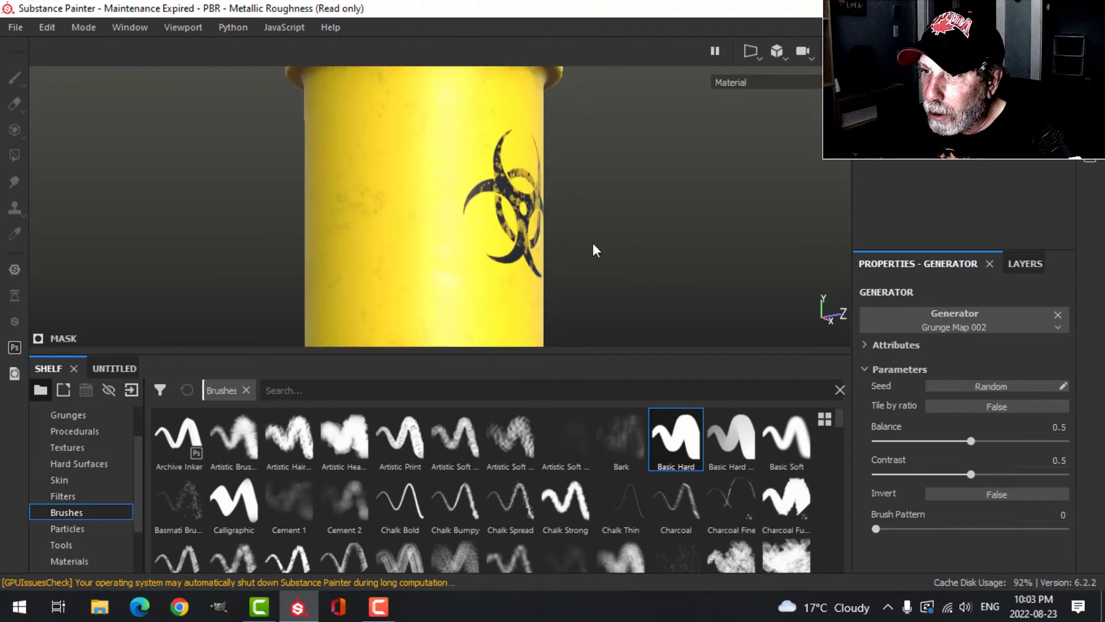
left_click_drag(593, 240, 588, 235, "alt")
mouse_move(605, 235)
middle_mouse_down("alt")
mouse_move(586, 233)
mouse_move(614, 233)
middle_mouse_up("alt")
left_click_drag(615, 233, 634, 227, "alt")
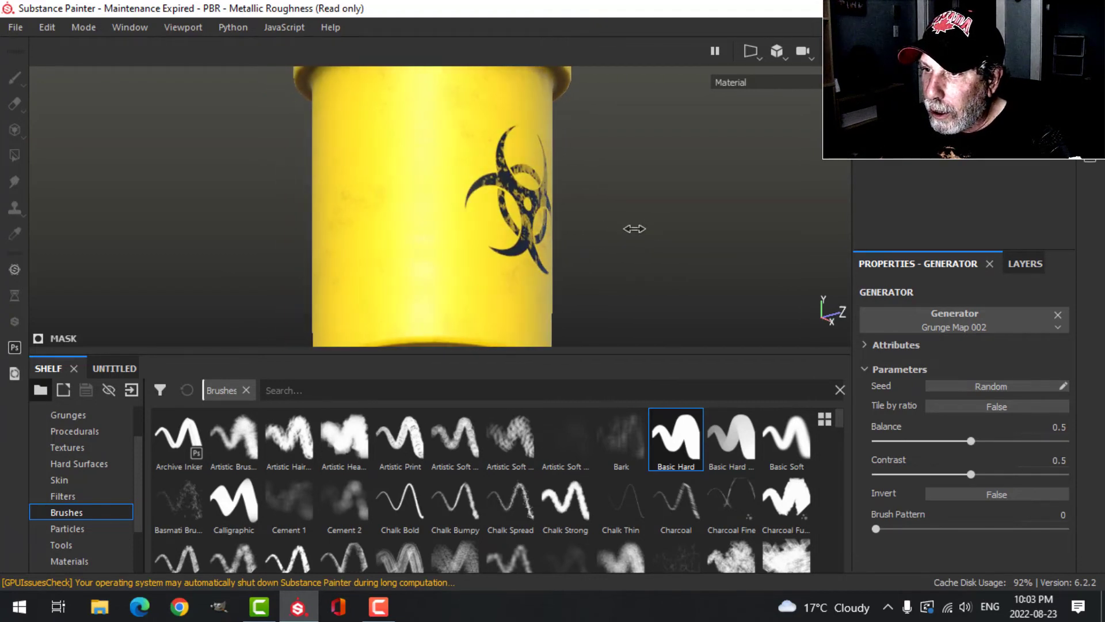
left_click_drag(970, 440, 985, 438)
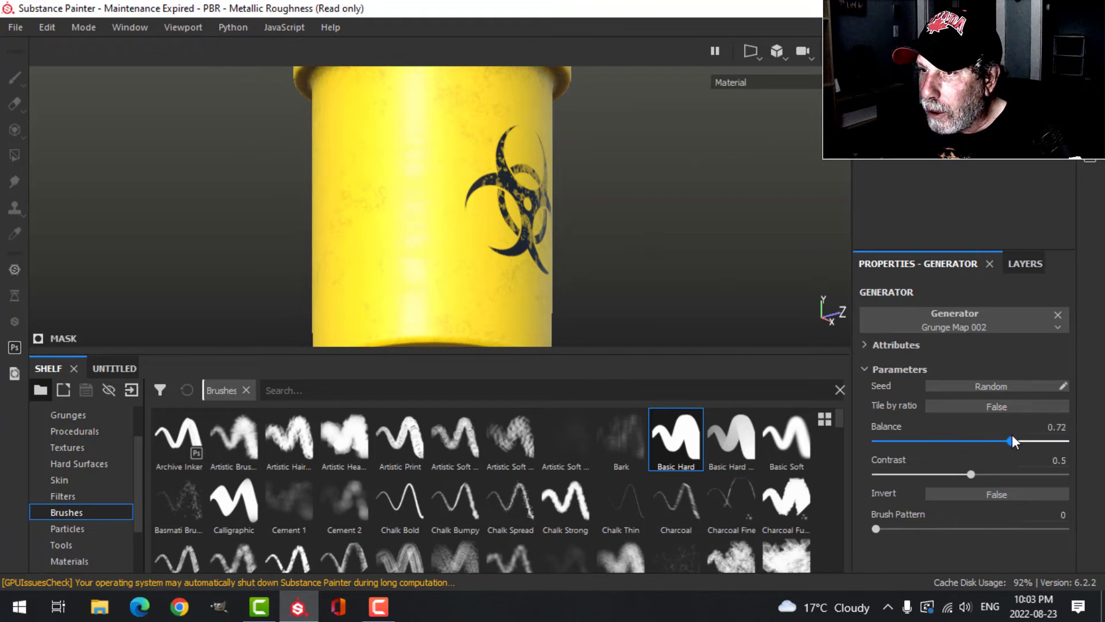
left_click_drag(1047, 441, 1023, 440)
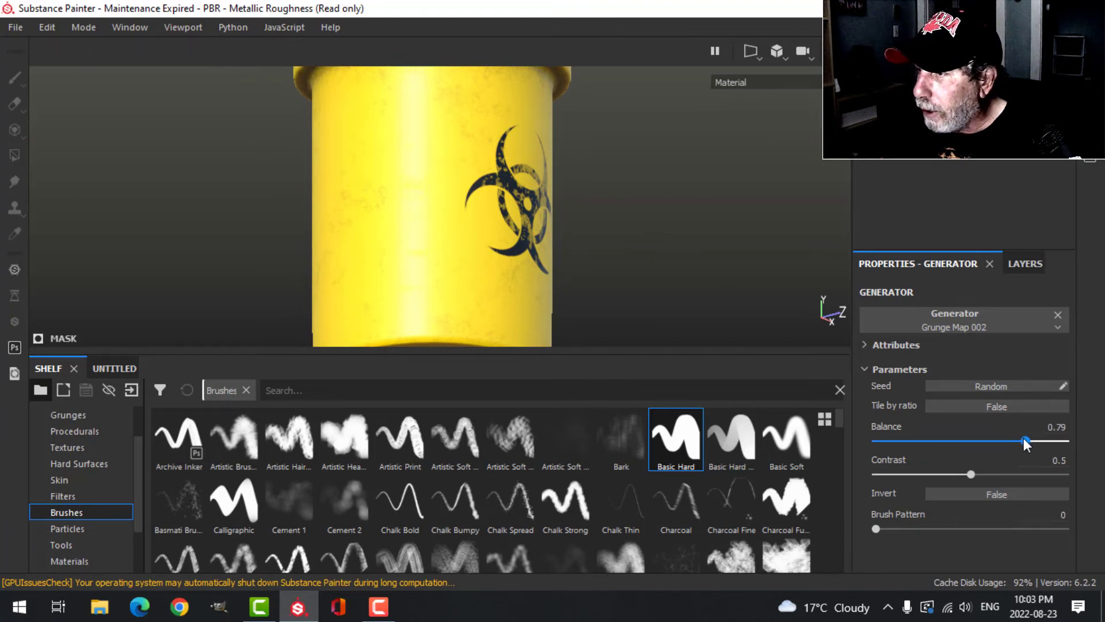
left_click(1026, 263)
left_click(882, 324)
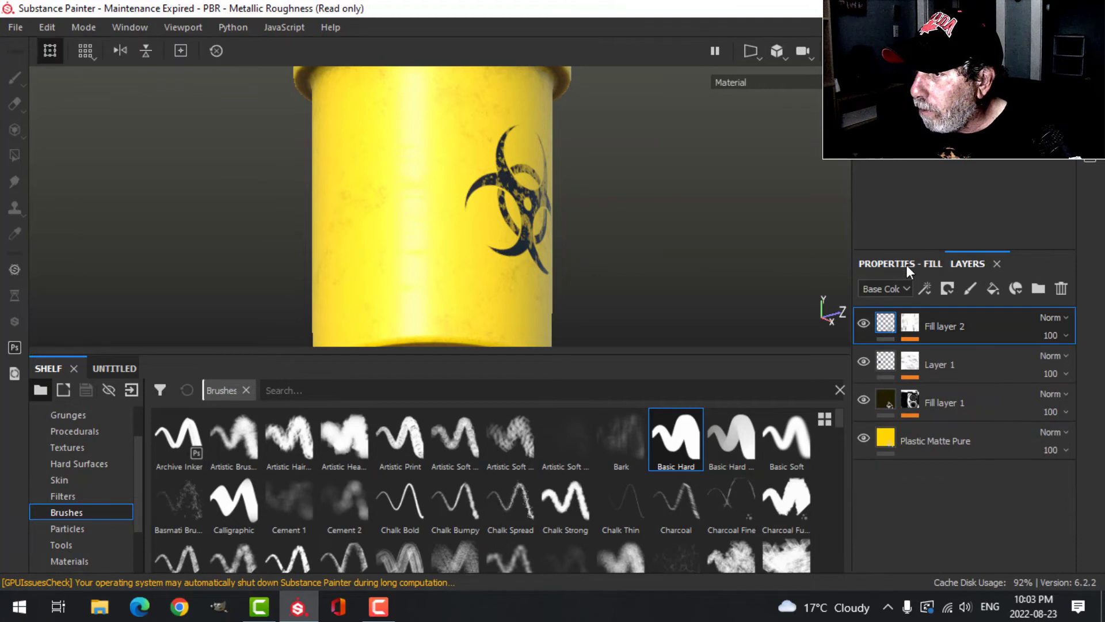
Step: Raise Fill layer 2's roughness to about 0.64, then ease it back down
left_click(906, 265)
left_click_drag(917, 509, 978, 498)
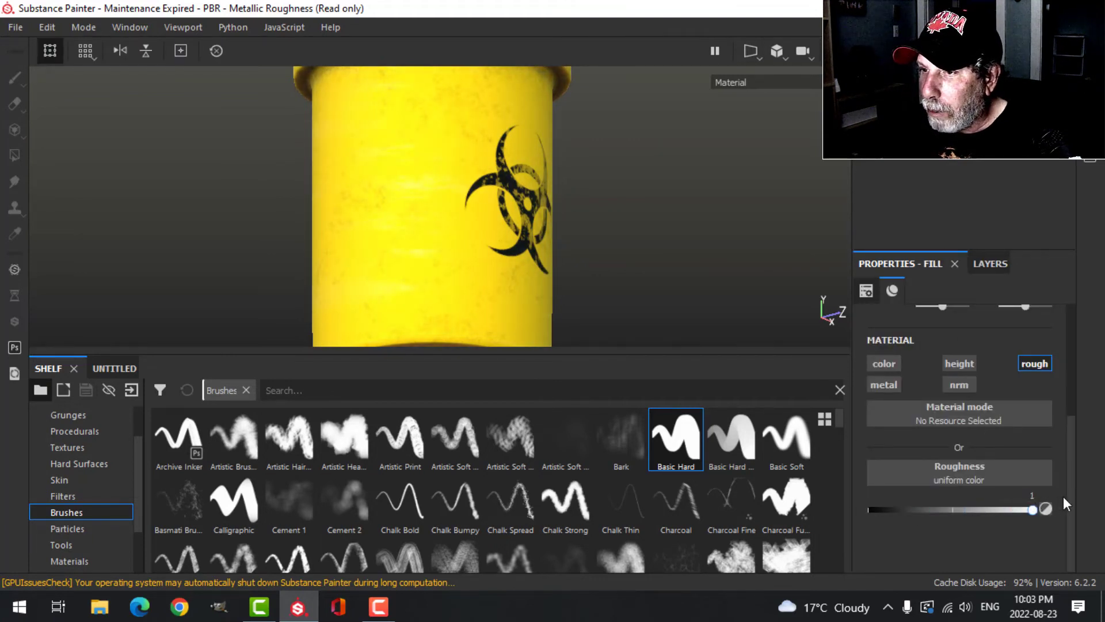
mouse_move(570, 270)
left_mouse_down("alt")
mouse_move(557, 216)
mouse_move(576, 257)
left_mouse_up("alt")
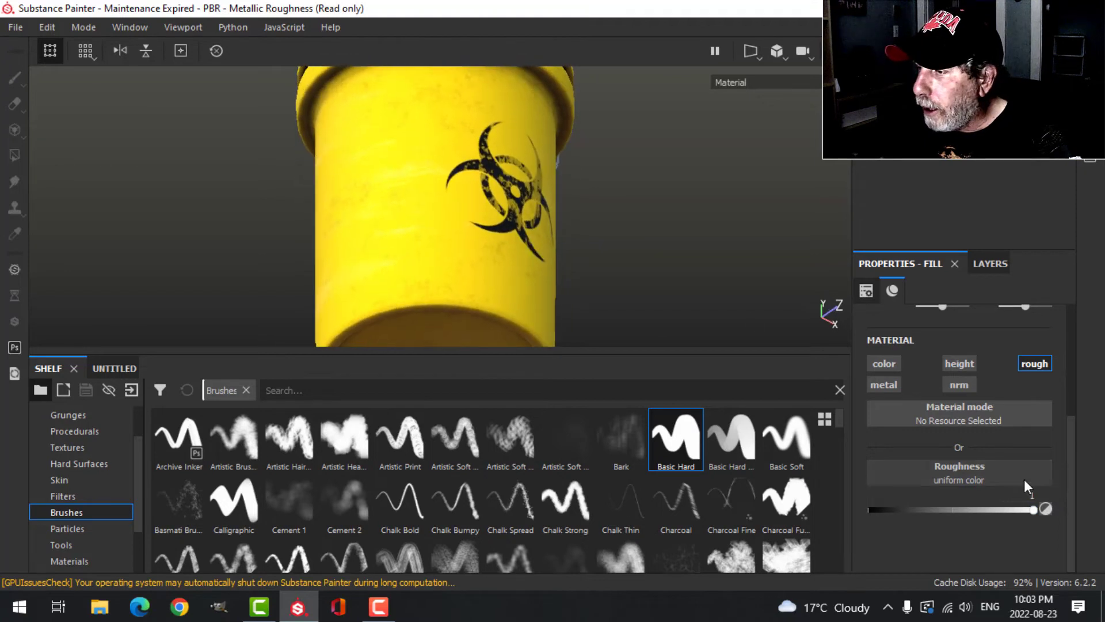
mouse_move(1034, 509)
left_mouse_down()
mouse_move(847, 507)
mouse_move(1026, 510)
left_mouse_up()
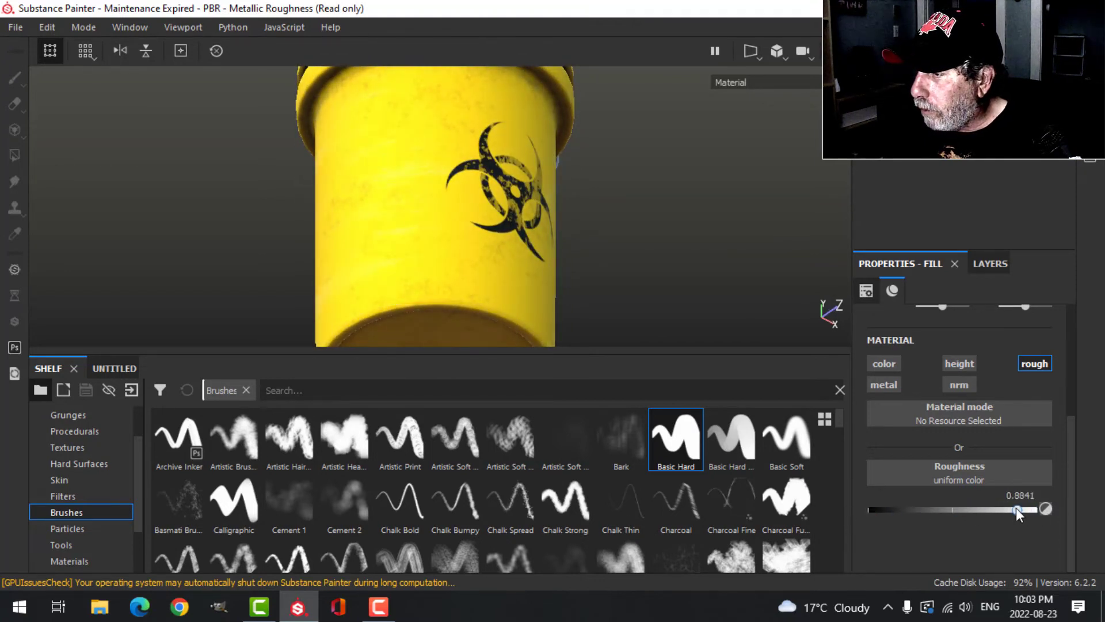
Step: Swap Fill layer 2's mask generator to Grunge Map 015
left_click(988, 264)
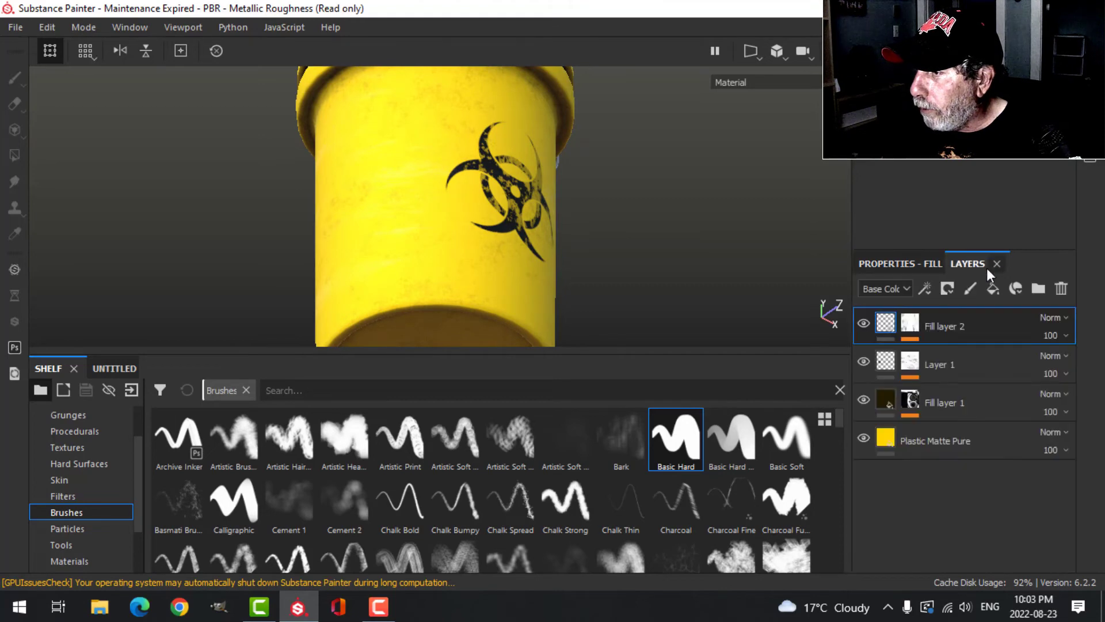
left_click(907, 330)
left_click(952, 357)
left_click(944, 264)
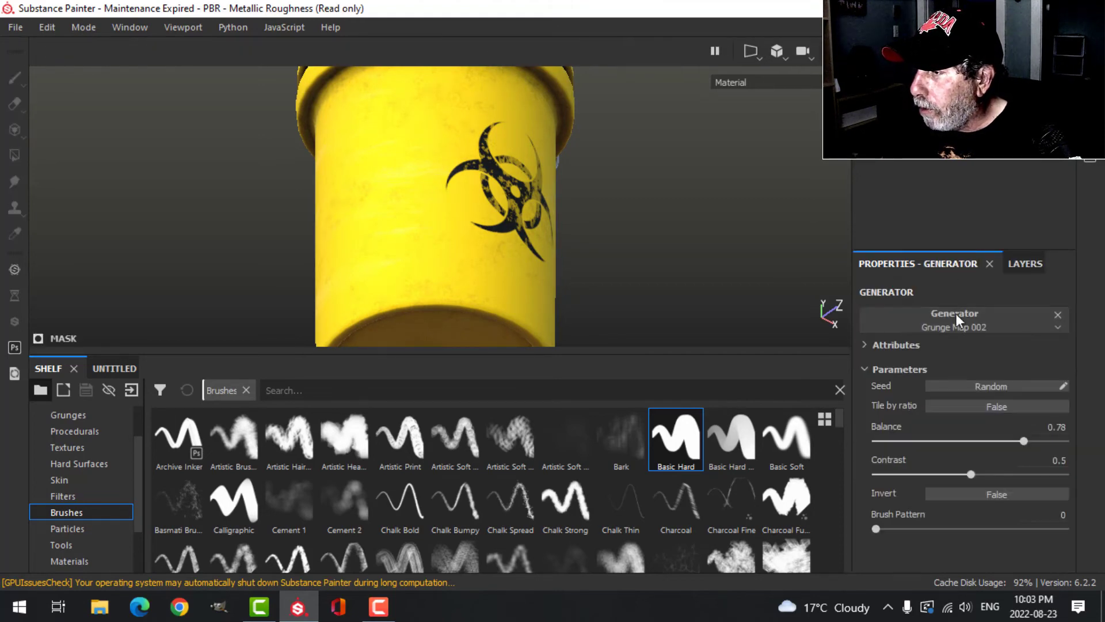
left_click(956, 314)
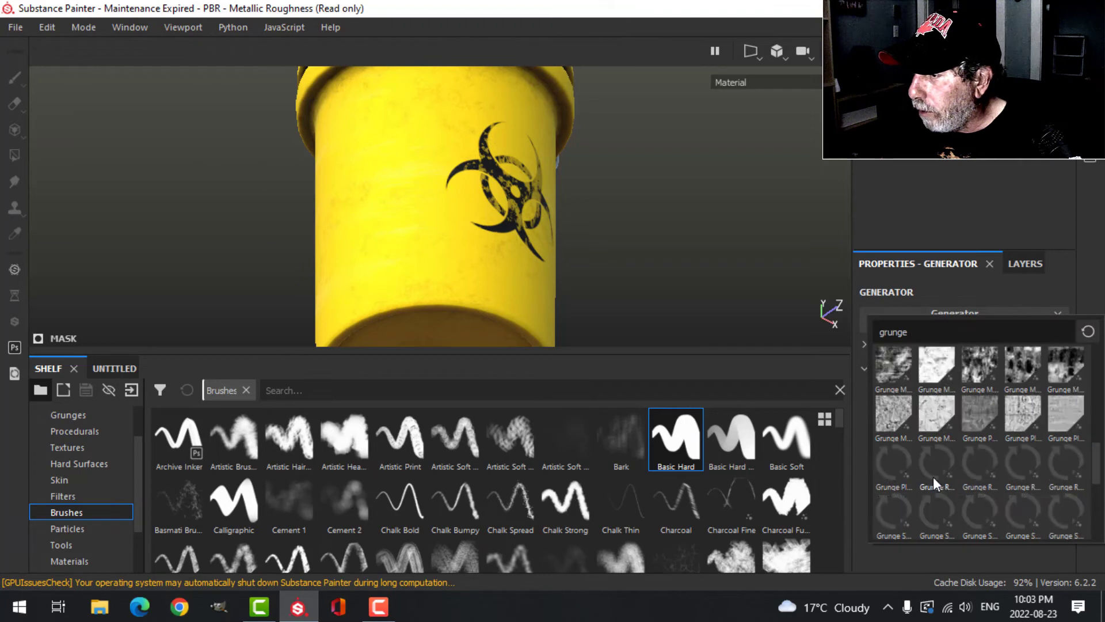
left_click(1061, 371)
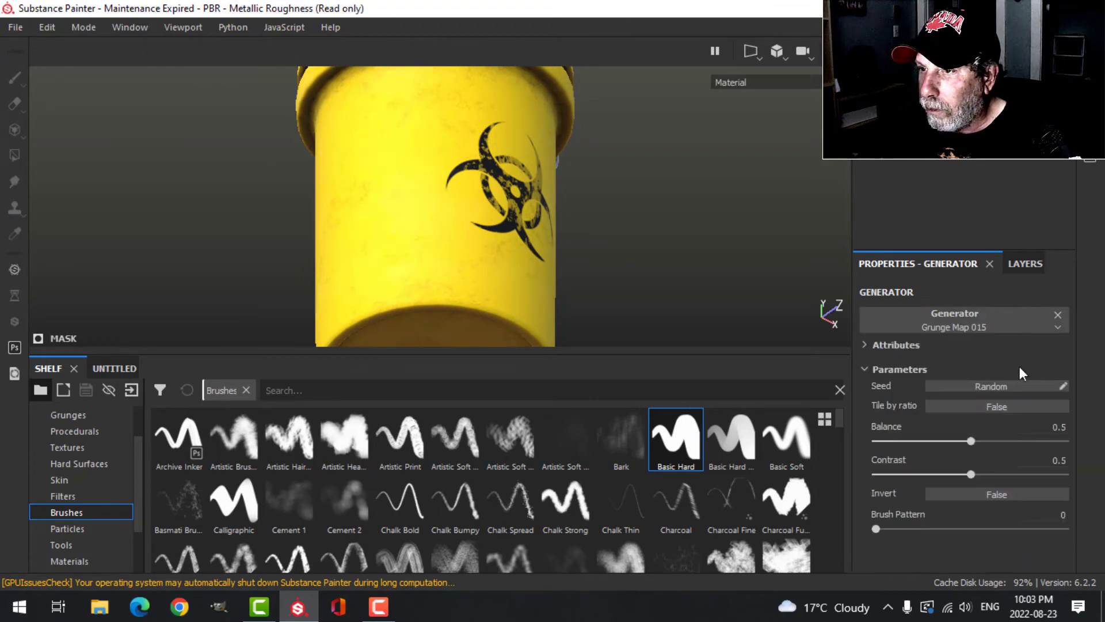
Step: Show the Roughness channel in the viewport and set the fill roughness to about 0.59
left_click(1026, 263)
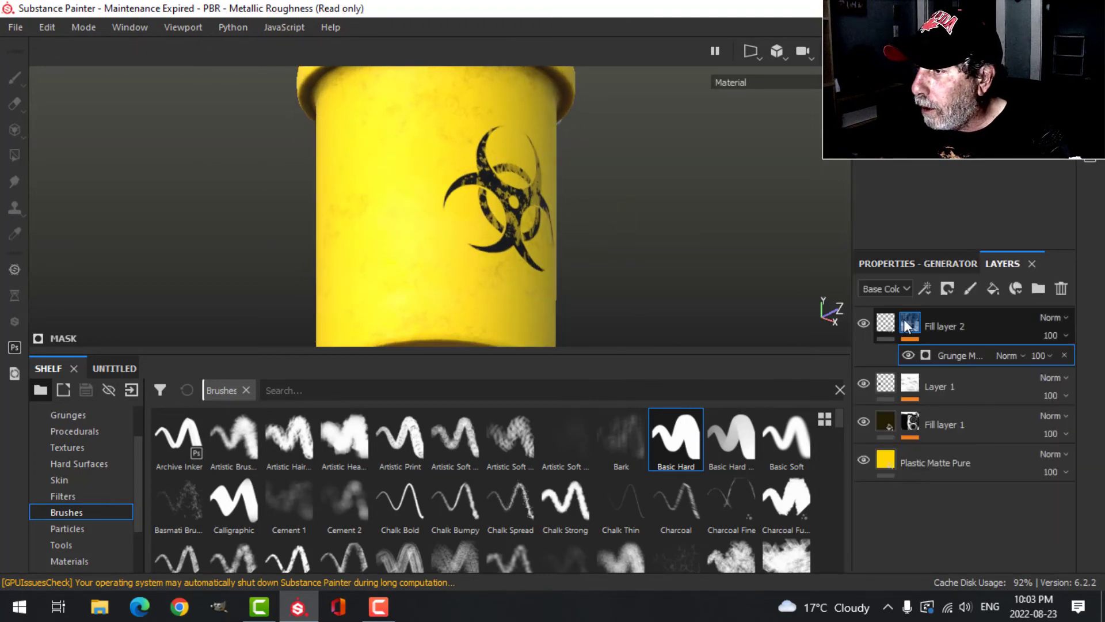
left_click(886, 319)
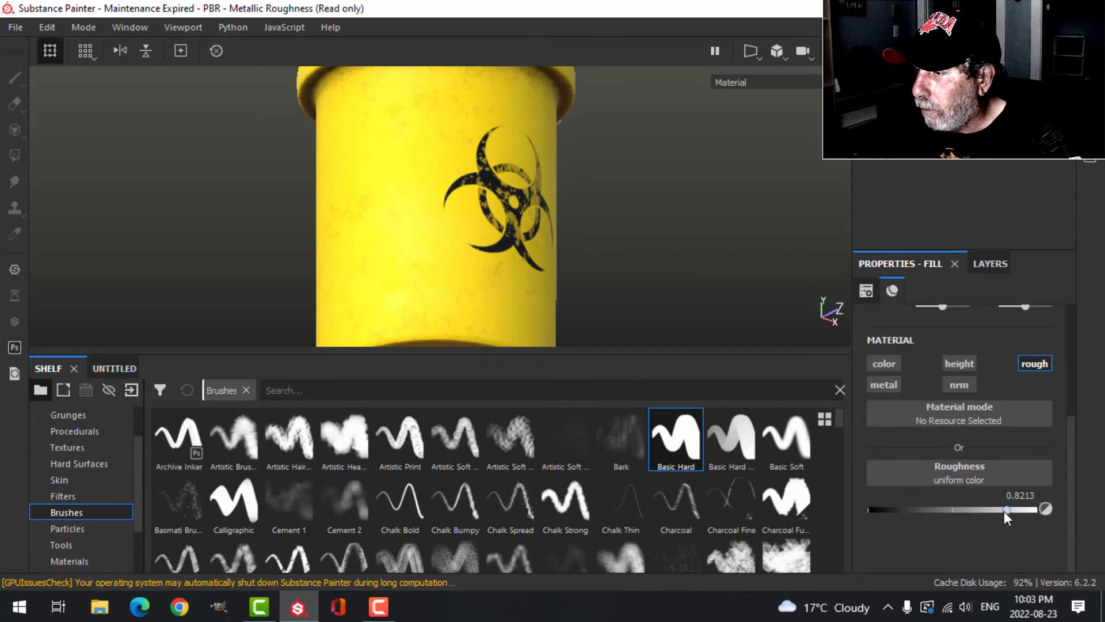
left_click_drag(995, 509, 972, 507)
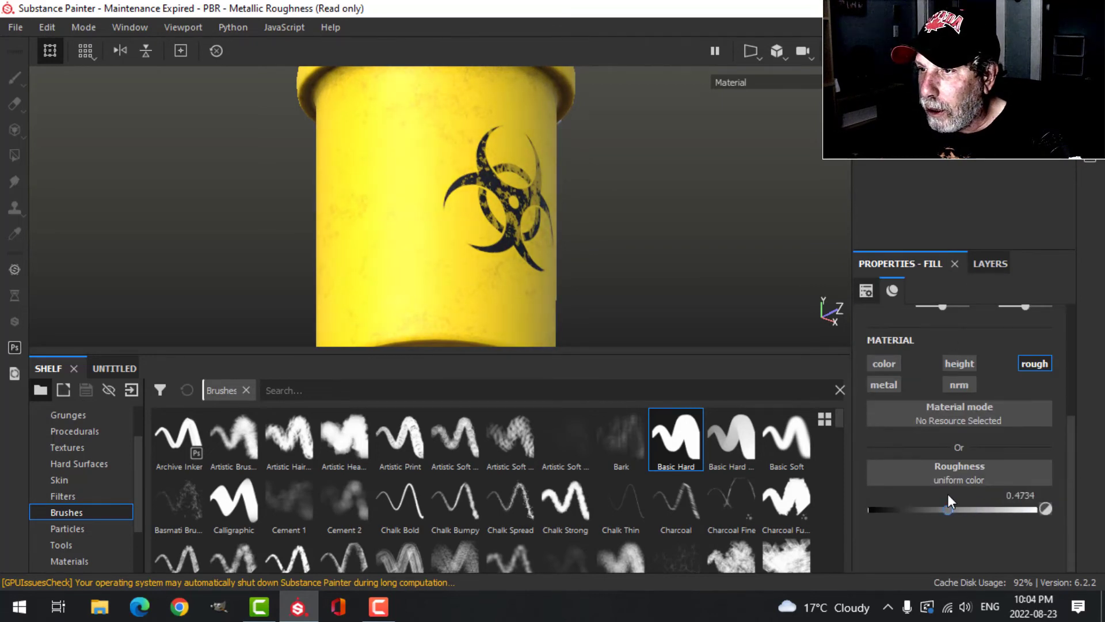
left_click_drag(939, 495, 984, 491)
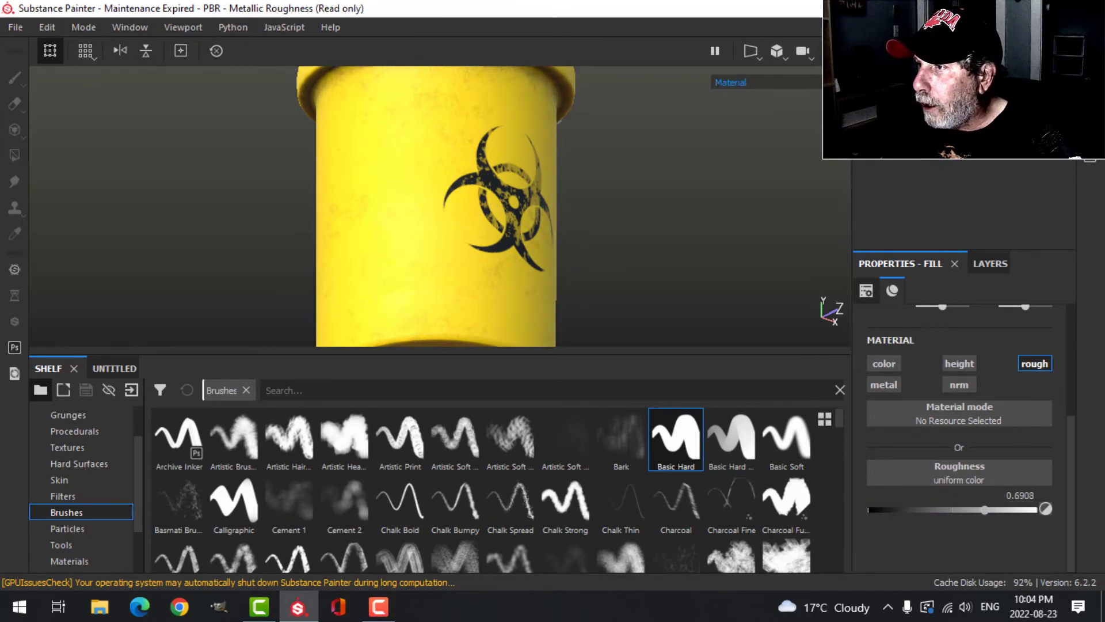
left_click(806, 82)
left_click(758, 145)
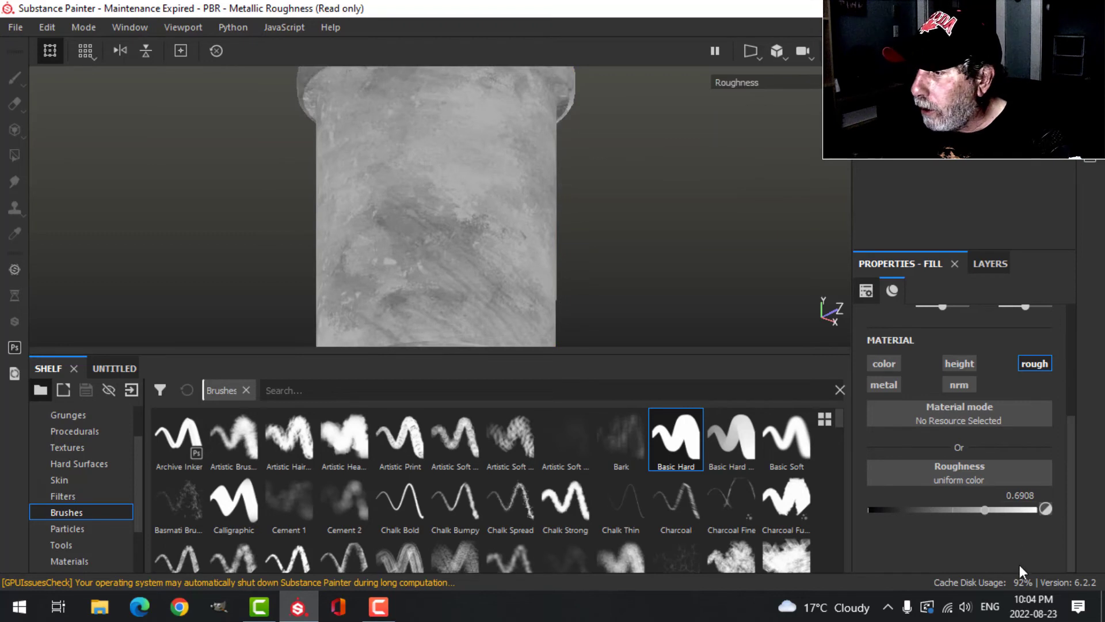
mouse_move(958, 509)
left_mouse_down()
mouse_move(925, 513)
mouse_move(965, 511)
left_mouse_up()
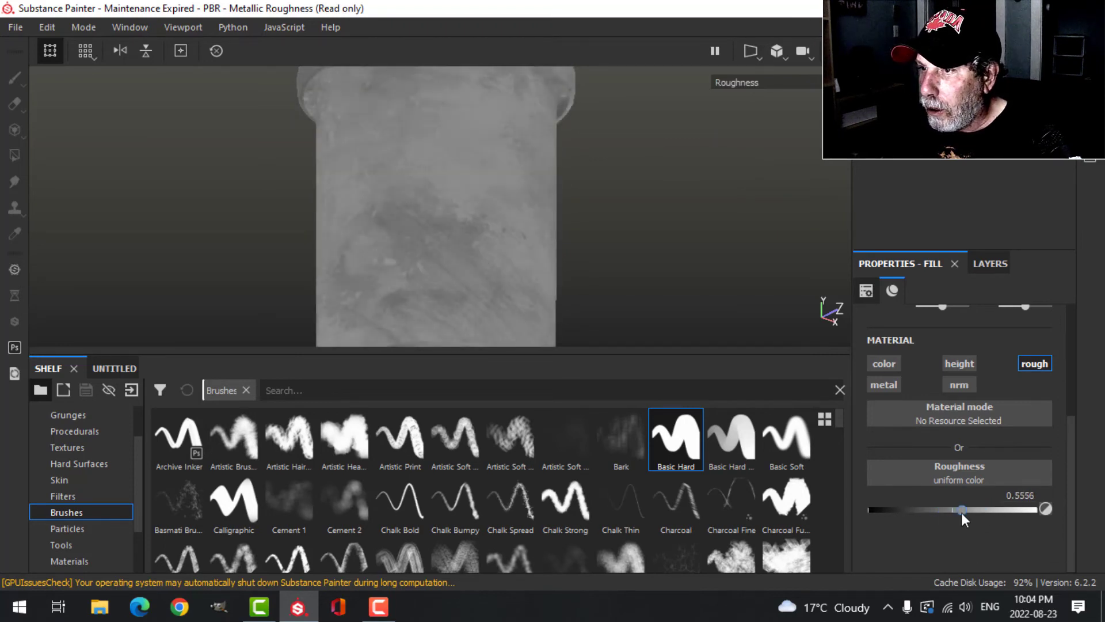
left_click(996, 263)
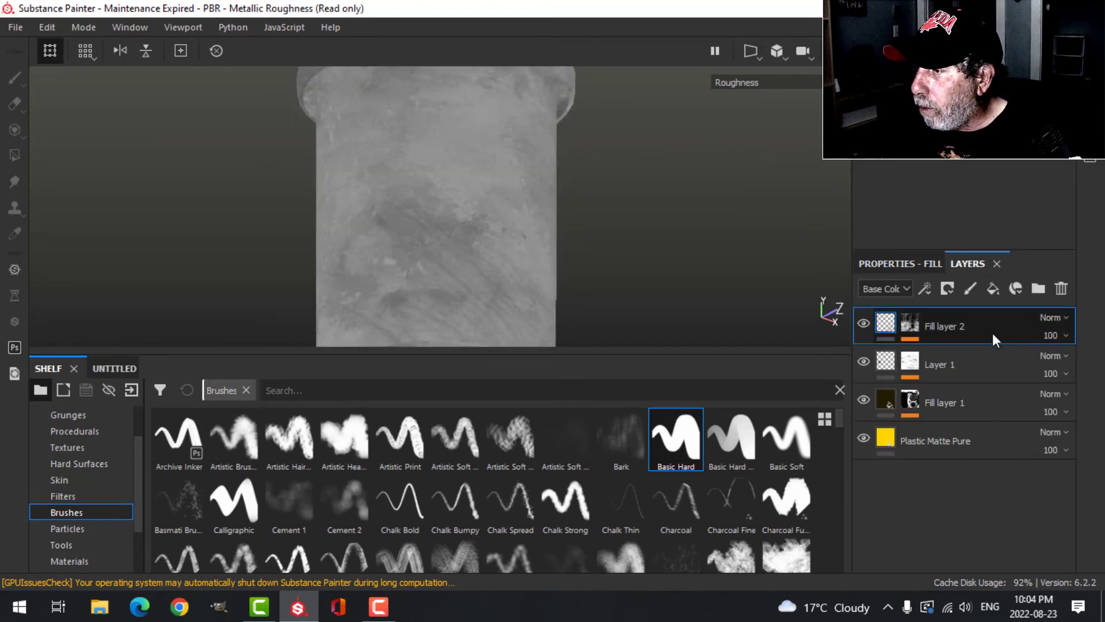
left_click(911, 327)
Step: Replace Fill layer 2's Grunge Map 015 mask generator with Grunge Dirt Splats
left_click(949, 354)
left_click(938, 265)
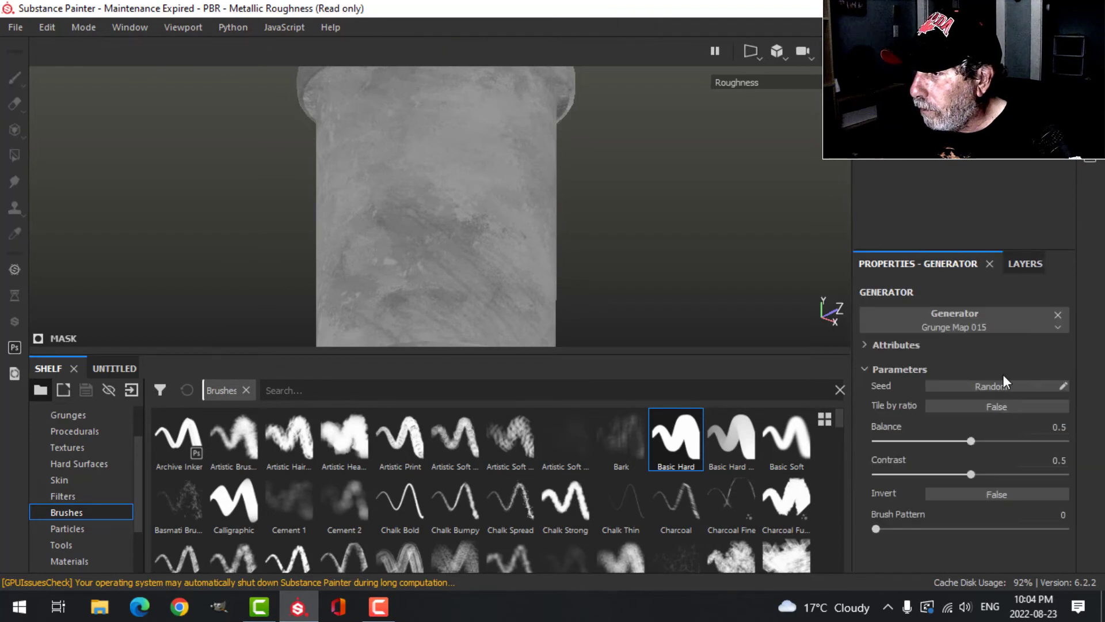
left_click(1057, 316)
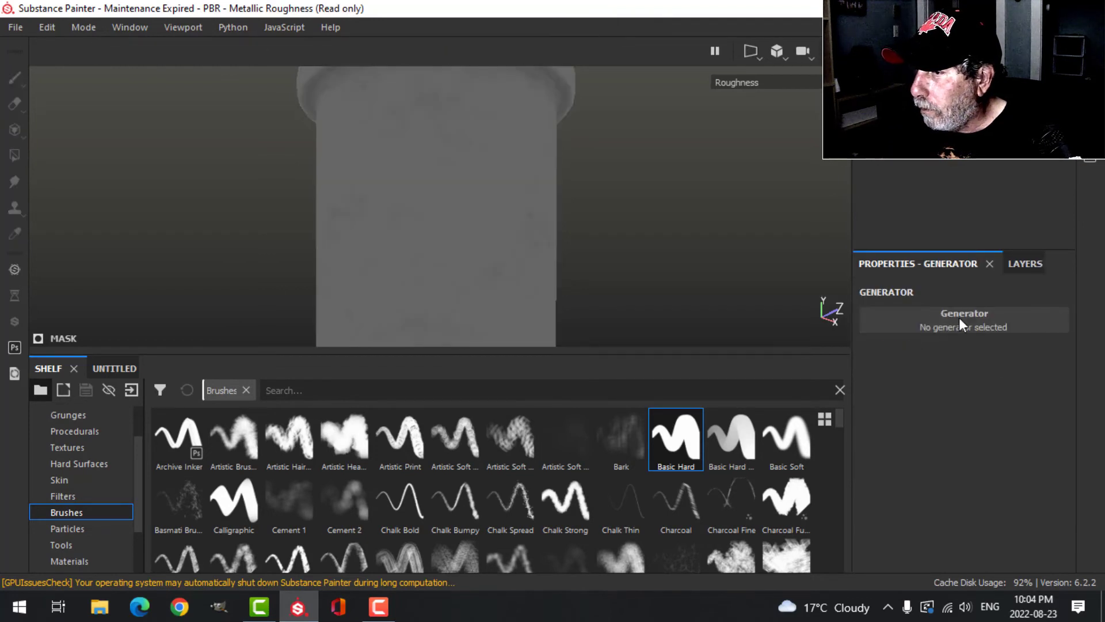
left_click(959, 317)
type("grunge")
left_click(893, 510)
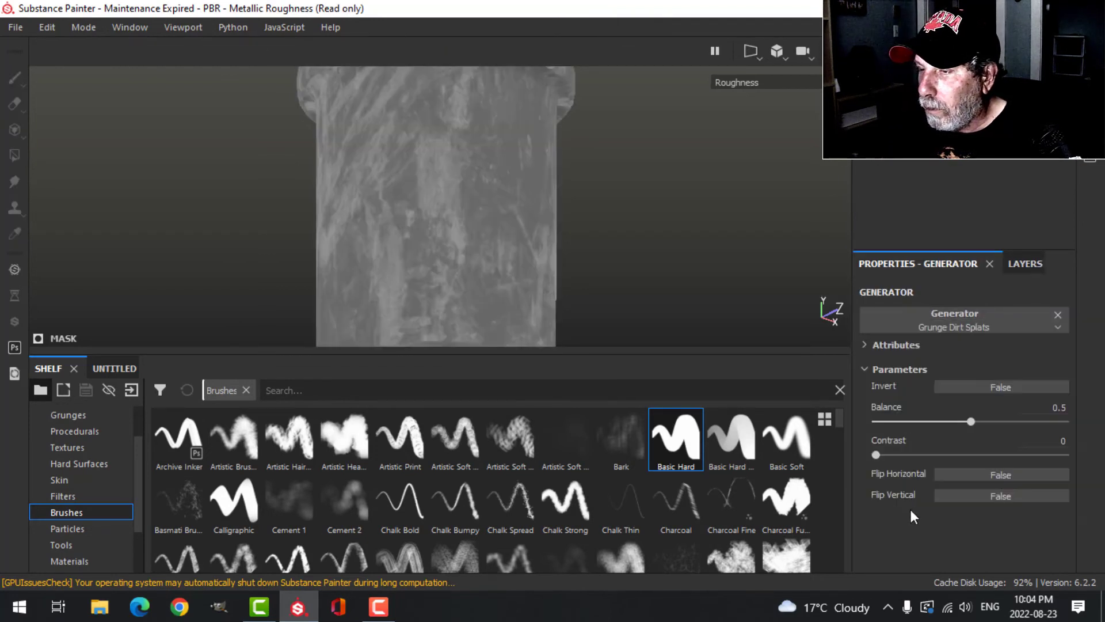
left_click(1022, 264)
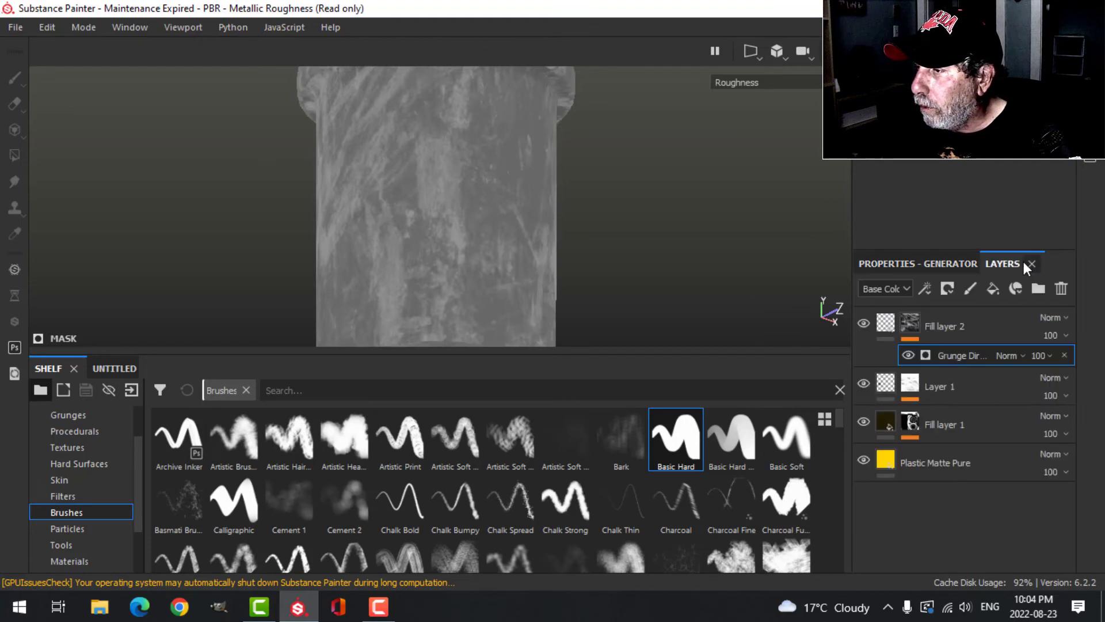
Step: Return the viewport to Material view and lower Fill layer 2's roughness to about 0.46
left_click(770, 86)
left_click(755, 106)
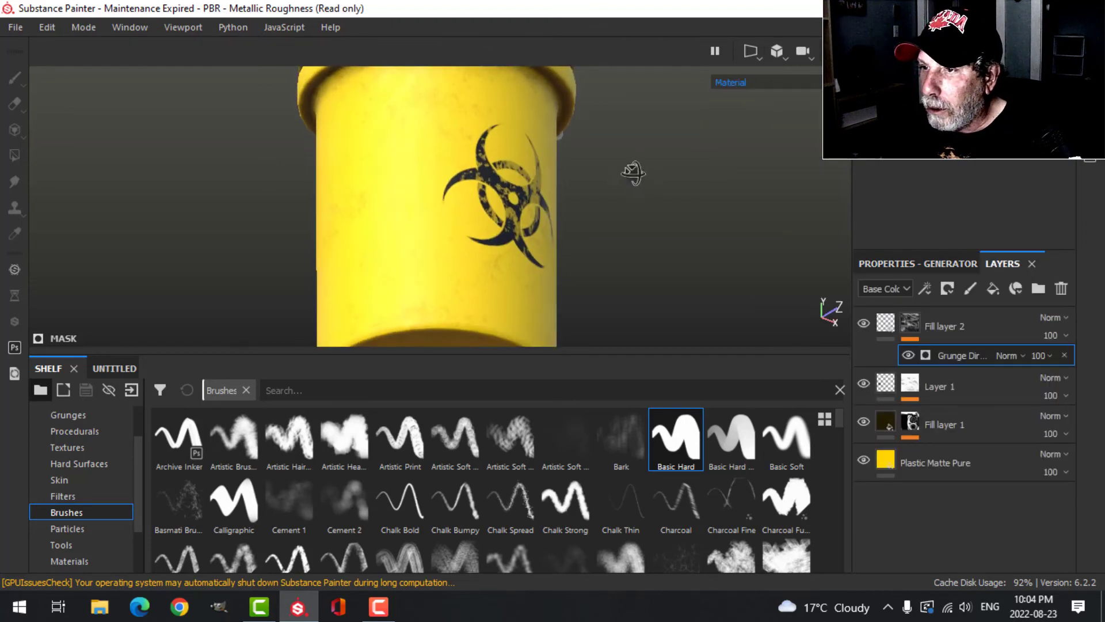
left_click(886, 322)
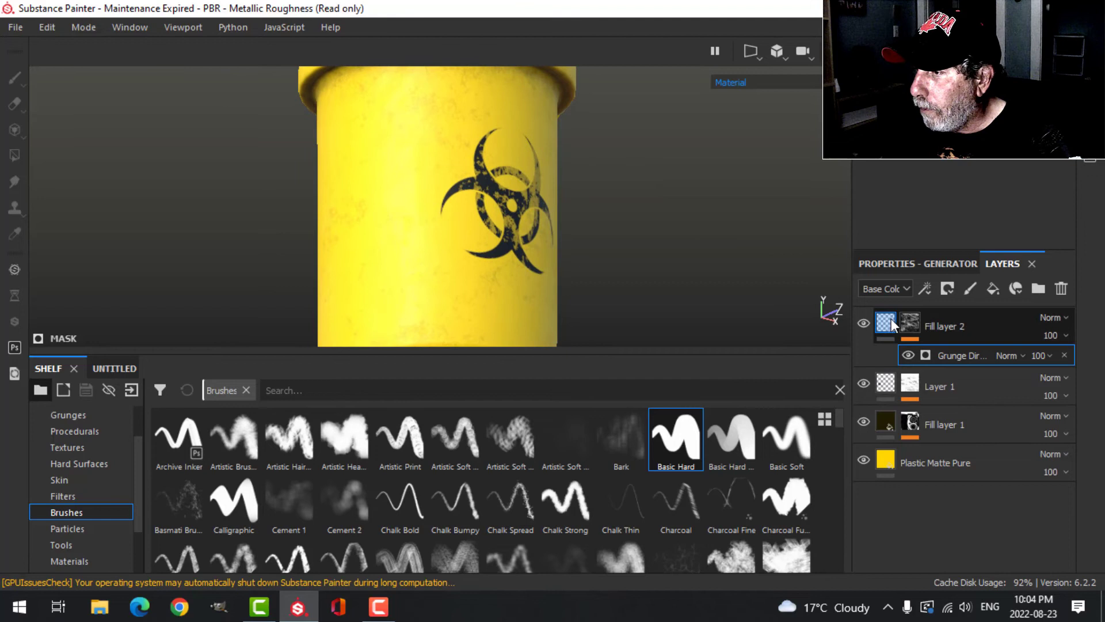
left_click(908, 261)
left_click_drag(953, 505, 944, 504)
left_click_drag(729, 249, 571, 240, "alt")
scroll(645, 236, "down", 3)
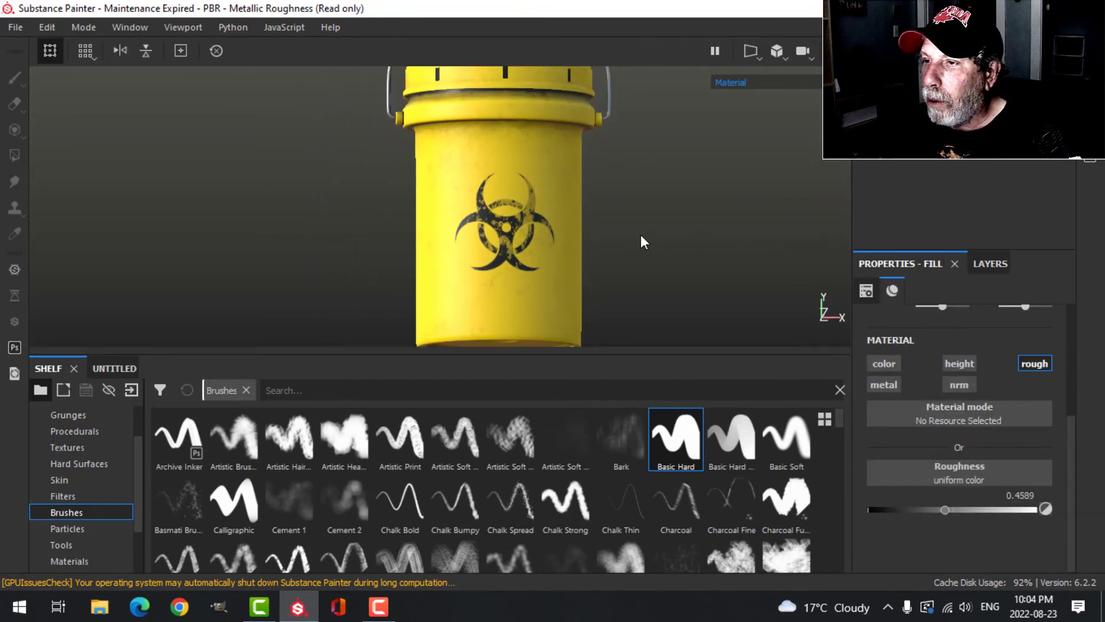
scroll(641, 232, "down", 2)
middle_click_drag(615, 212, 624, 259, "alt")
left_click_drag(616, 210, 627, 182, "alt")
scroll(628, 249, "up", 3)
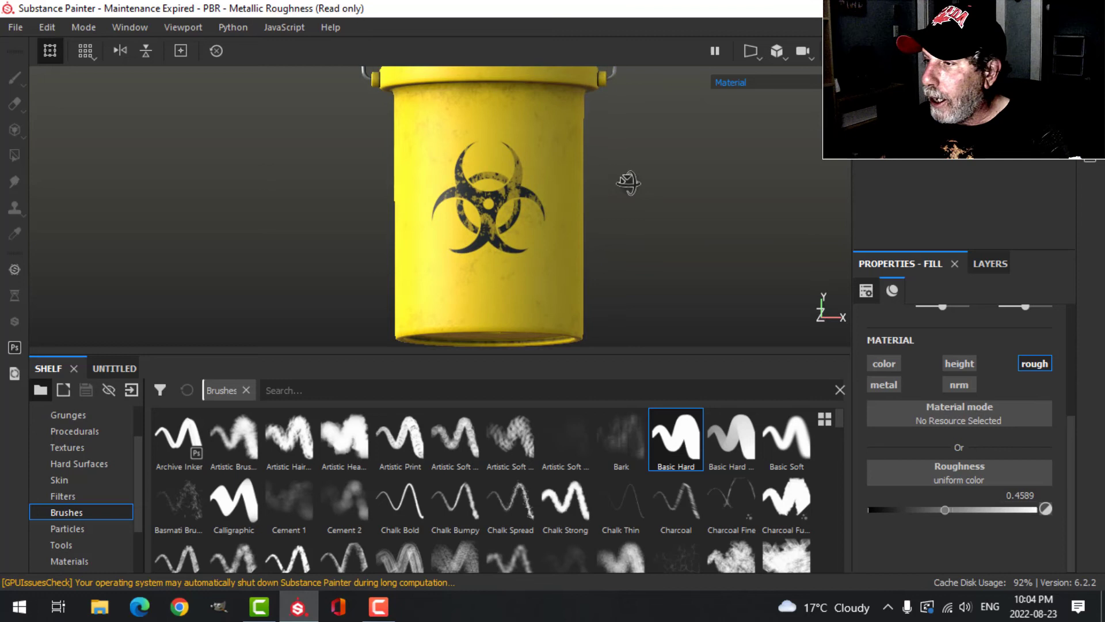
Step: Set Layer 1's Grunge Dirt Splats balance to 0.98 and orbit around the bucket to check it
left_click(991, 266)
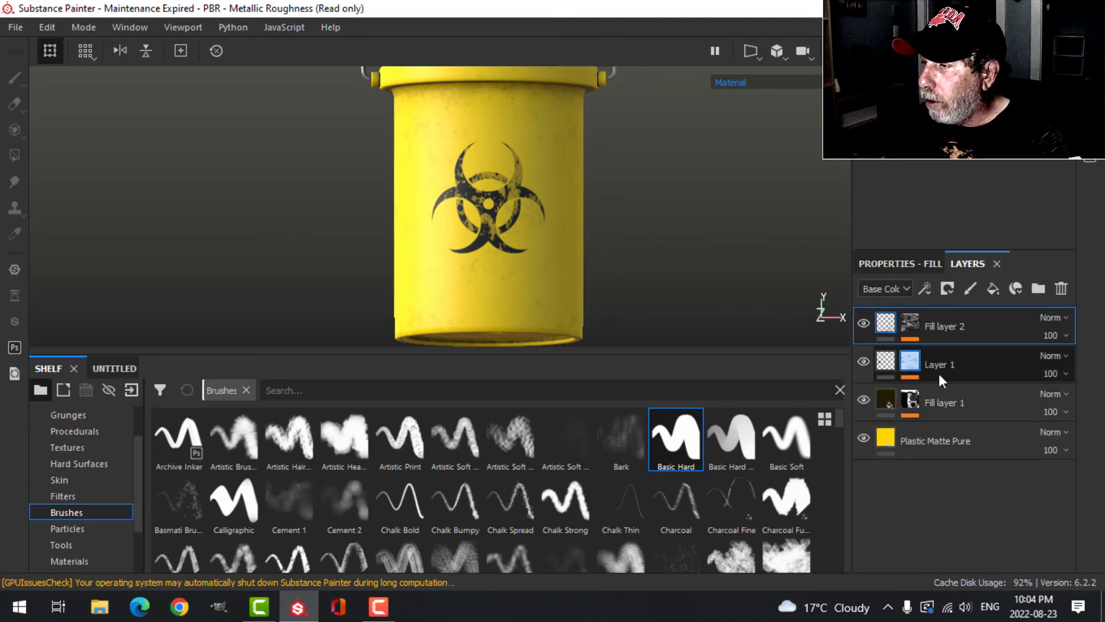
left_click(940, 377)
left_click(948, 393)
left_click(918, 264)
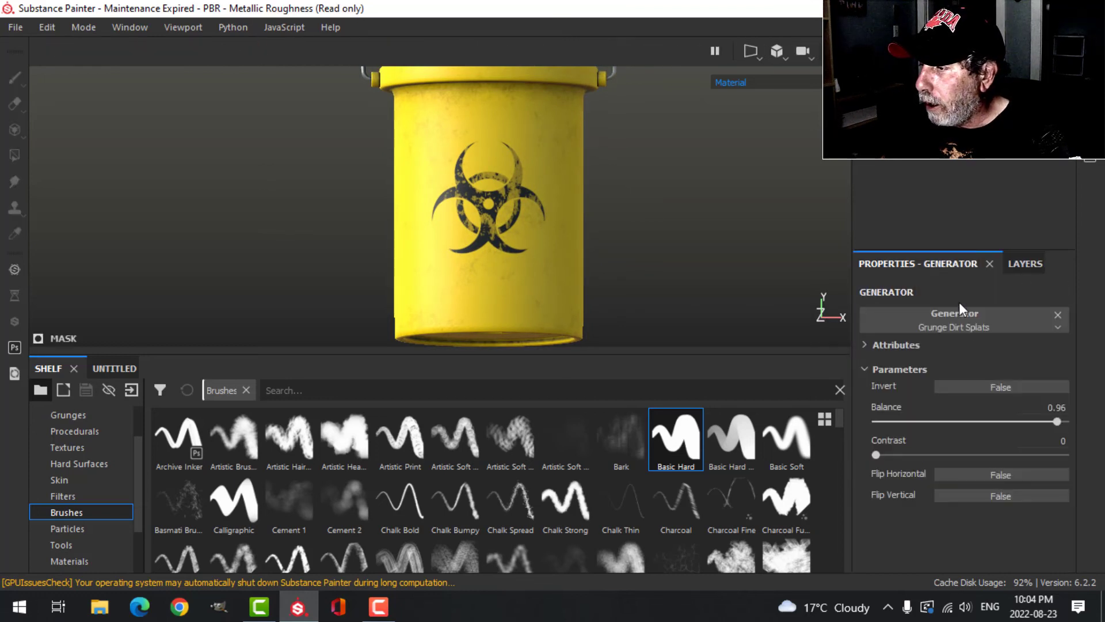
left_click_drag(1057, 422, 1059, 419)
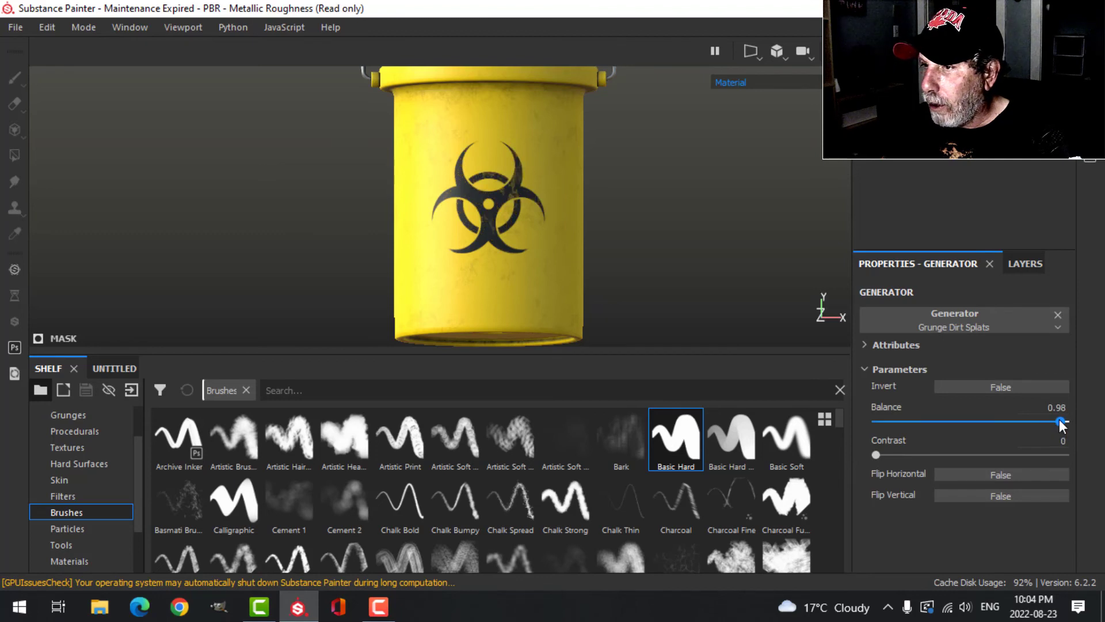
left_click_drag(634, 268, 571, 266, "alt")
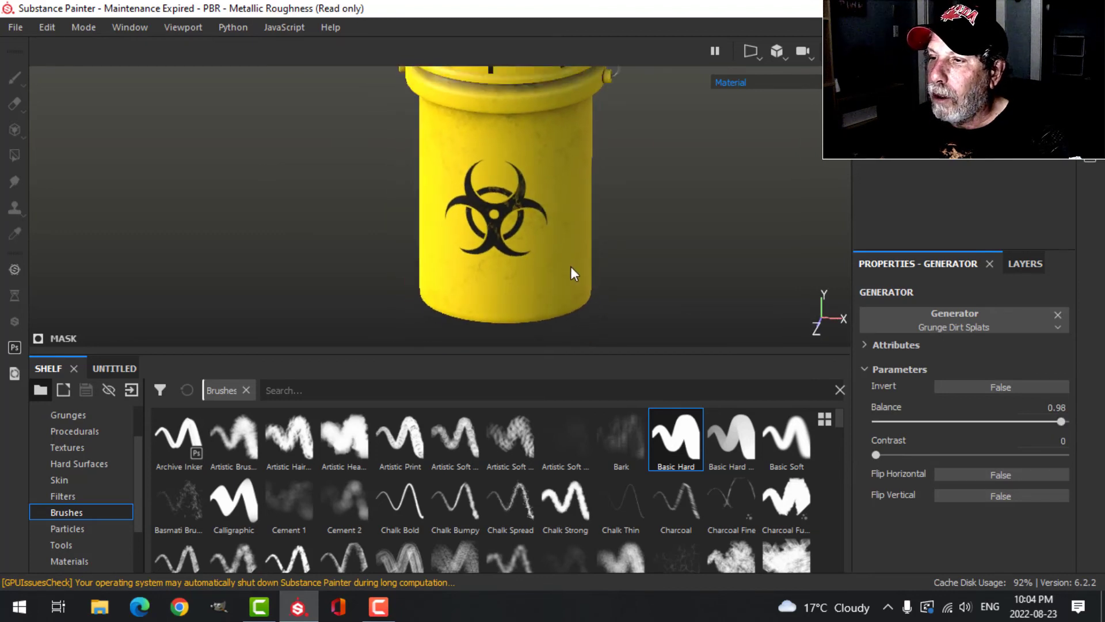
right_click_drag(571, 266, 569, 242, "alt")
middle_click_drag(569, 242, 567, 268, "alt")
left_click_drag(568, 269, 647, 253, "alt")
Step: Hide the panels and enable Temporal Anti-Aliasing in the Display Settings
key("Tab")
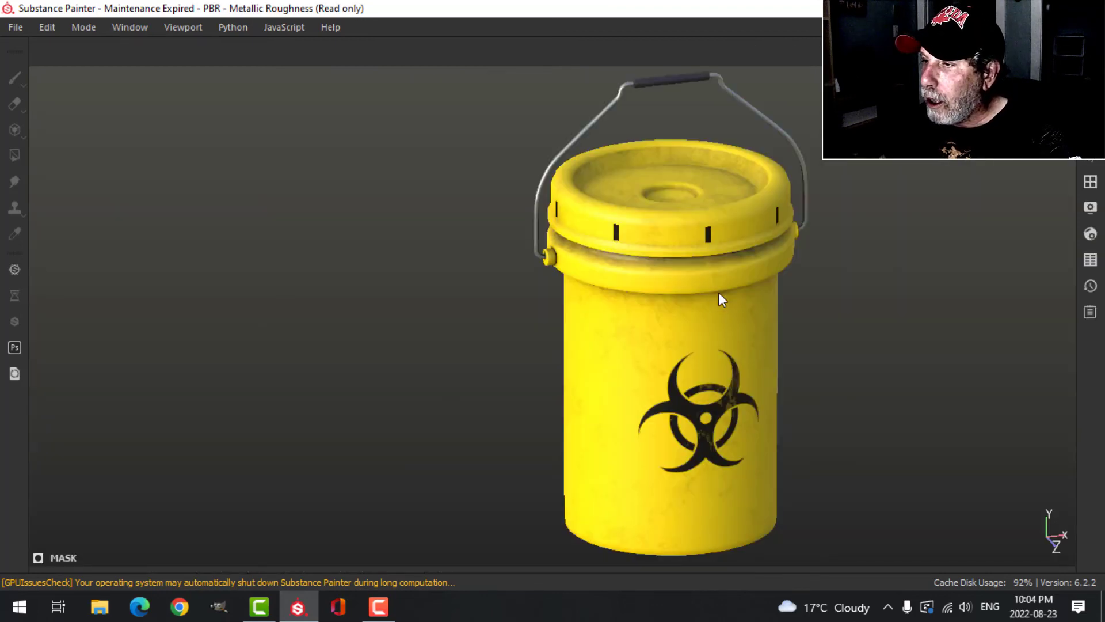
middle_click_drag(723, 299, 595, 271, "alt")
left_click(1091, 207)
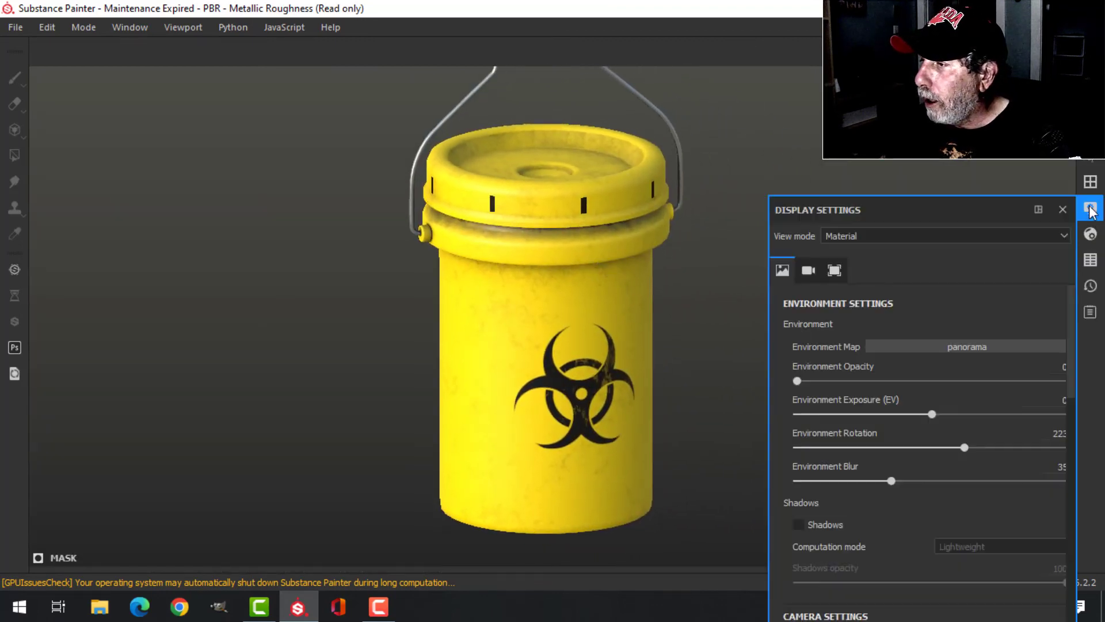
scroll(880, 431, "down", 8)
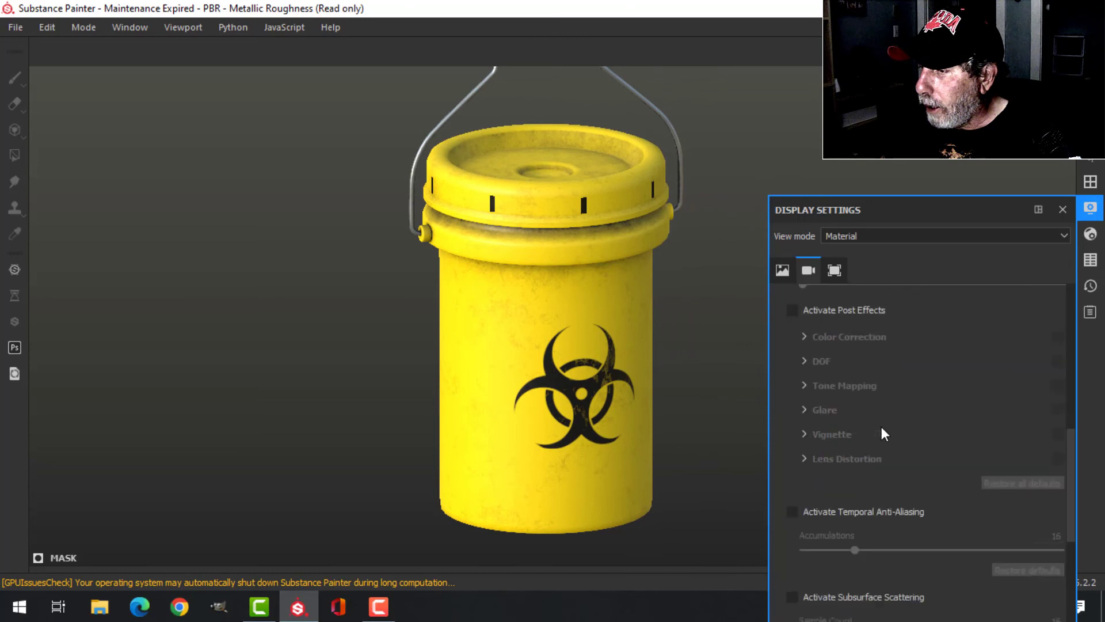
scroll(881, 435, "down", 2)
left_click(799, 415)
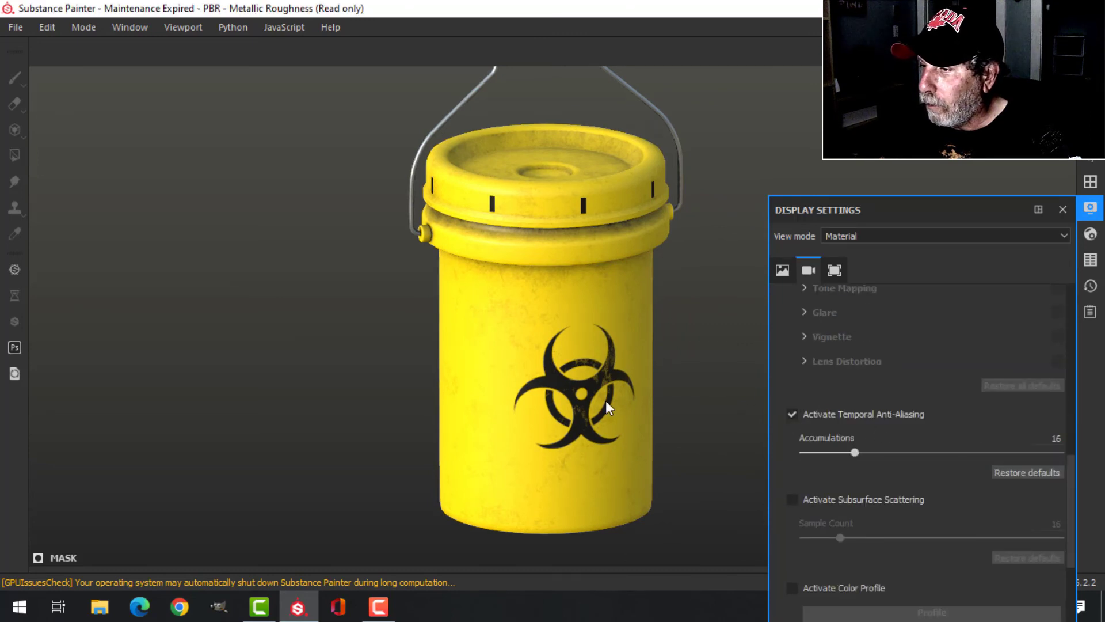
Step: Change the environment map from Autumn Forest to Gdansk Shipyard Buildings
left_click(1090, 235)
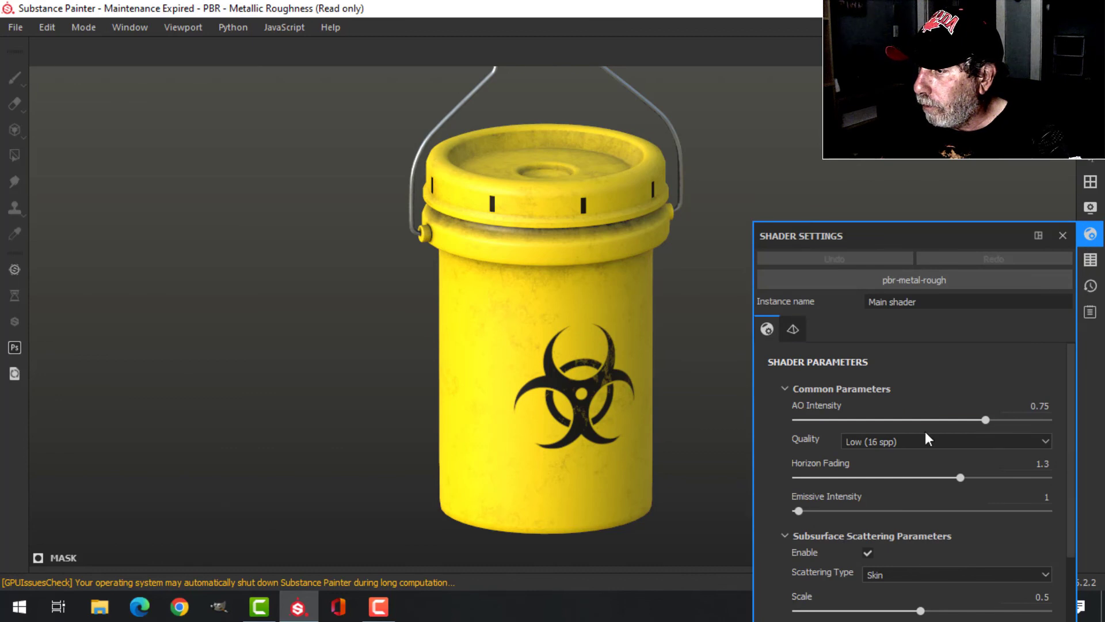
left_click(1090, 182)
left_click(1091, 208)
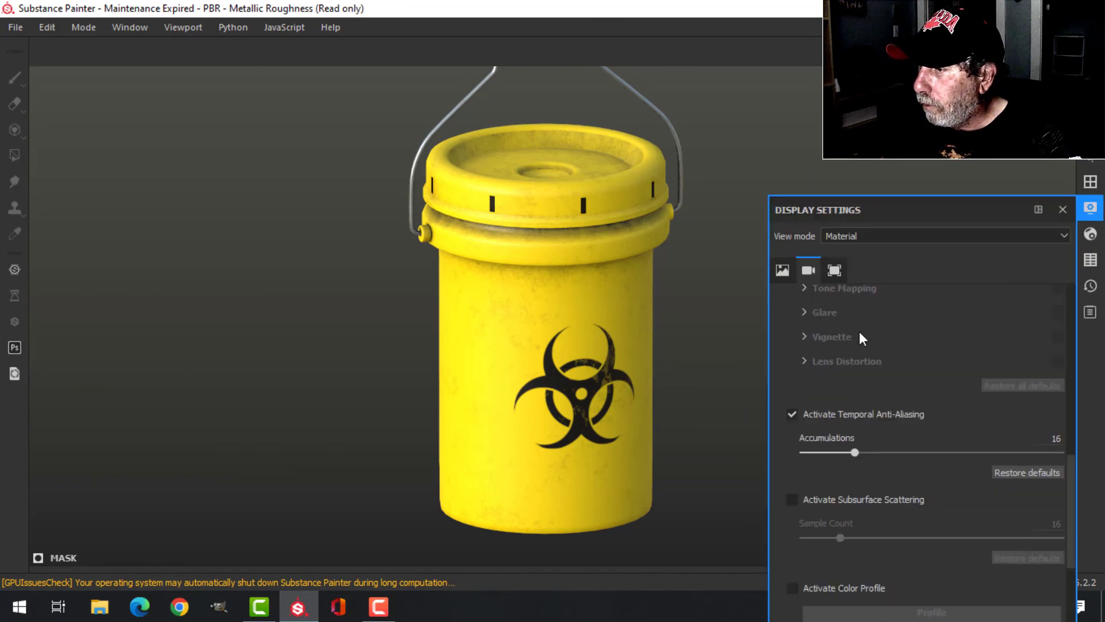
left_click(792, 270)
left_click(953, 339)
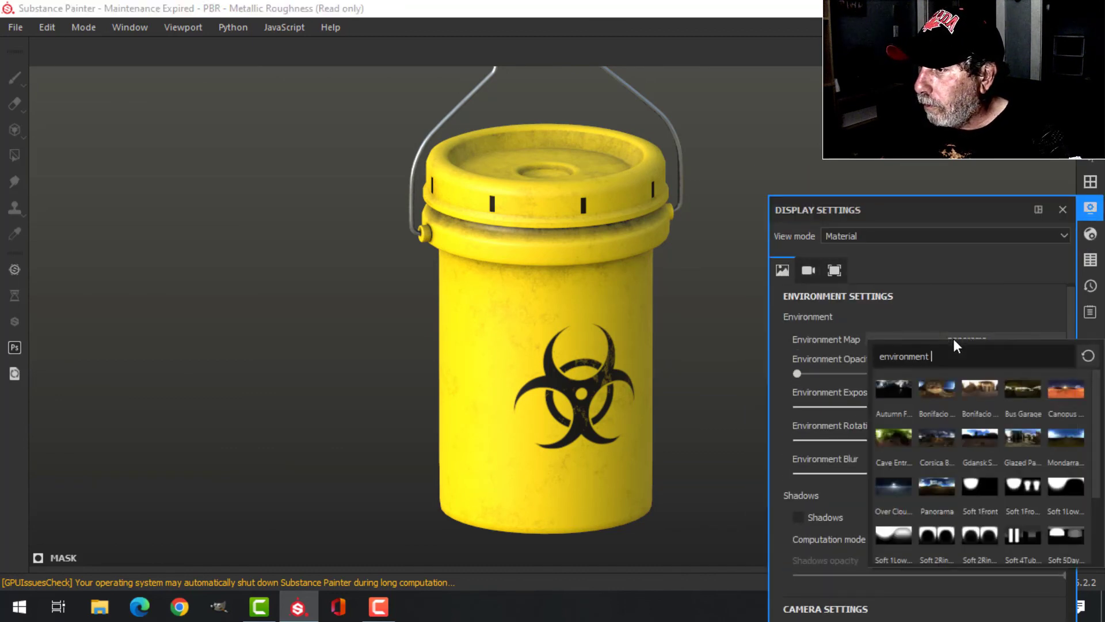
left_click(899, 388)
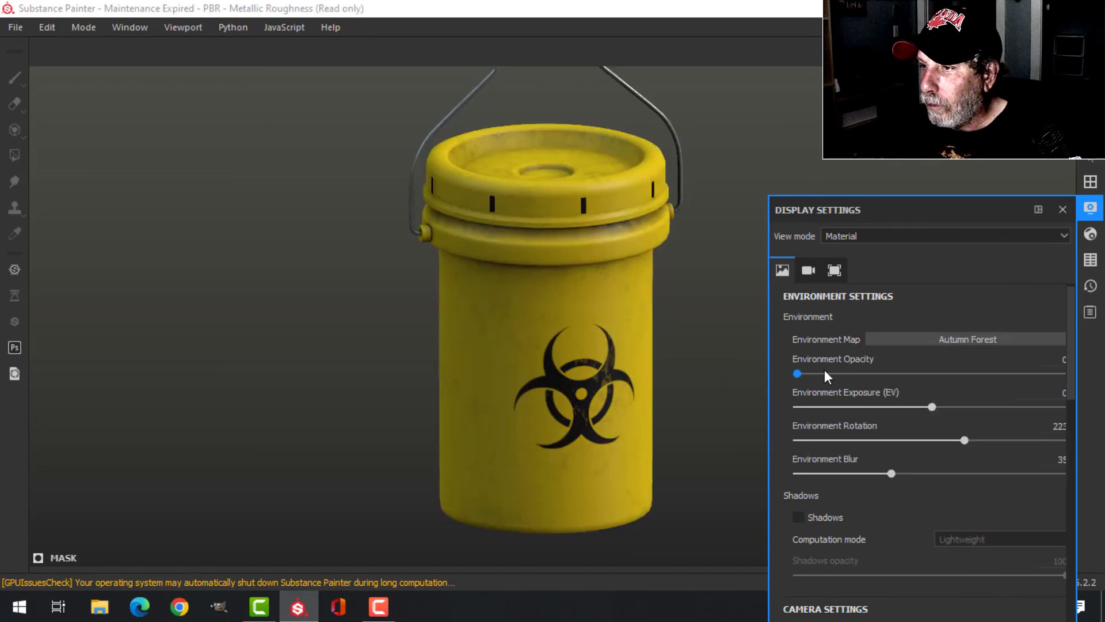
left_click(950, 339)
left_click(980, 434)
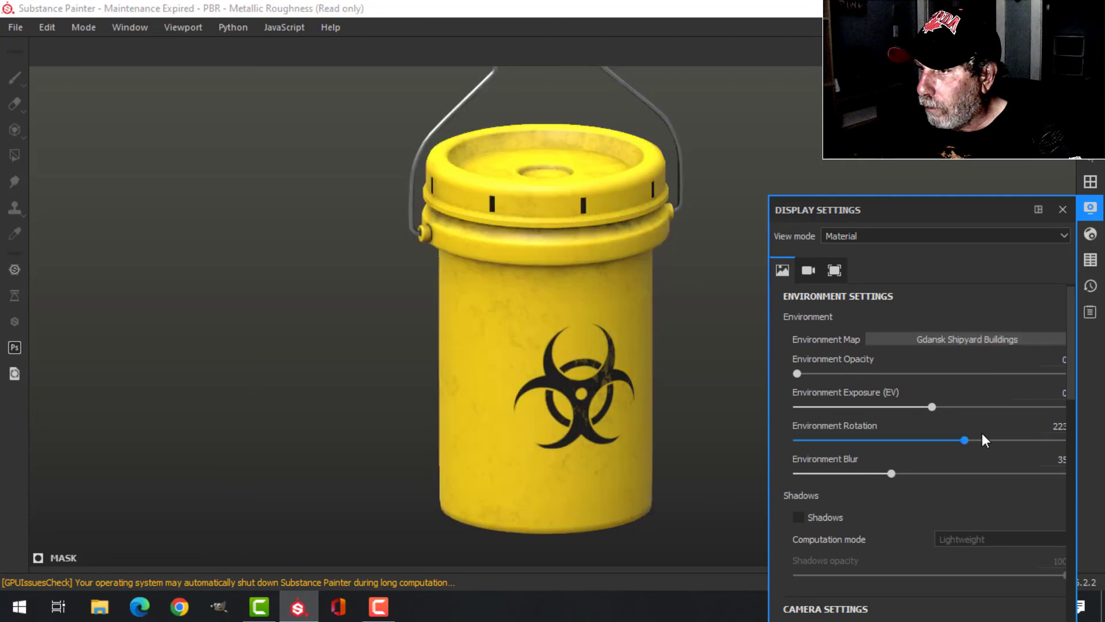
Step: Rotate the environment lighting and orbit to view the lit bucket and lid
left_click(1091, 209)
left_click_drag(661, 277, 716, 261, "alt")
right_click_drag(840, 265, 812, 282, "shift")
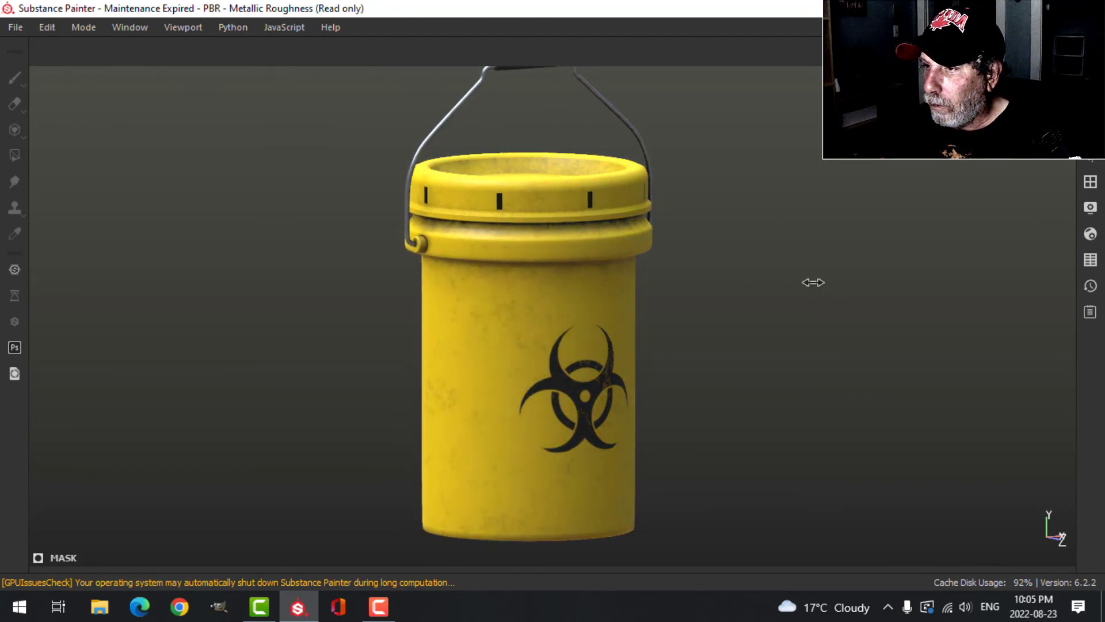
left_click_drag(777, 209, 762, 311, "alt")
scroll(798, 291, "down", 3)
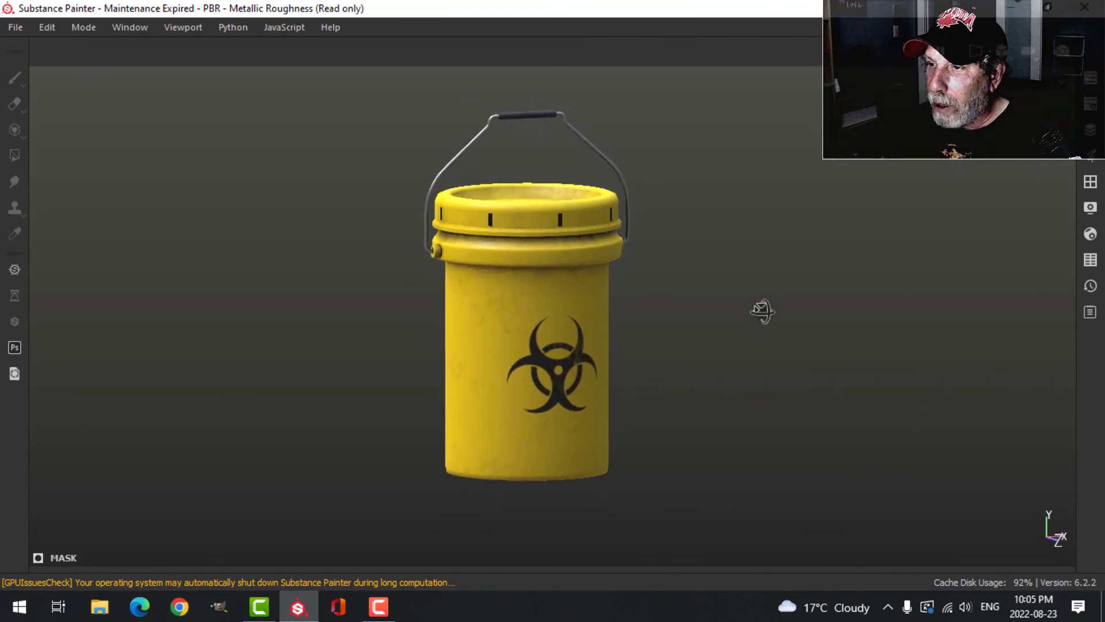